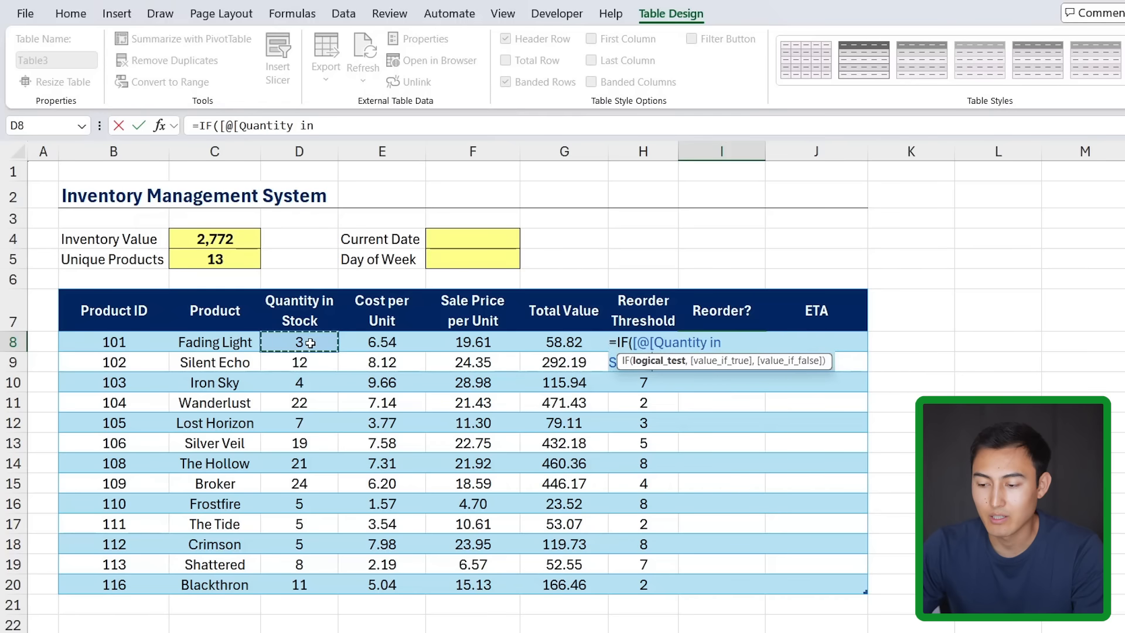
Complete the IF test in the first Reorder? cell, I8, checking whether Quantity in Stock is less than or equal to Reorder Threshold.
type("<")
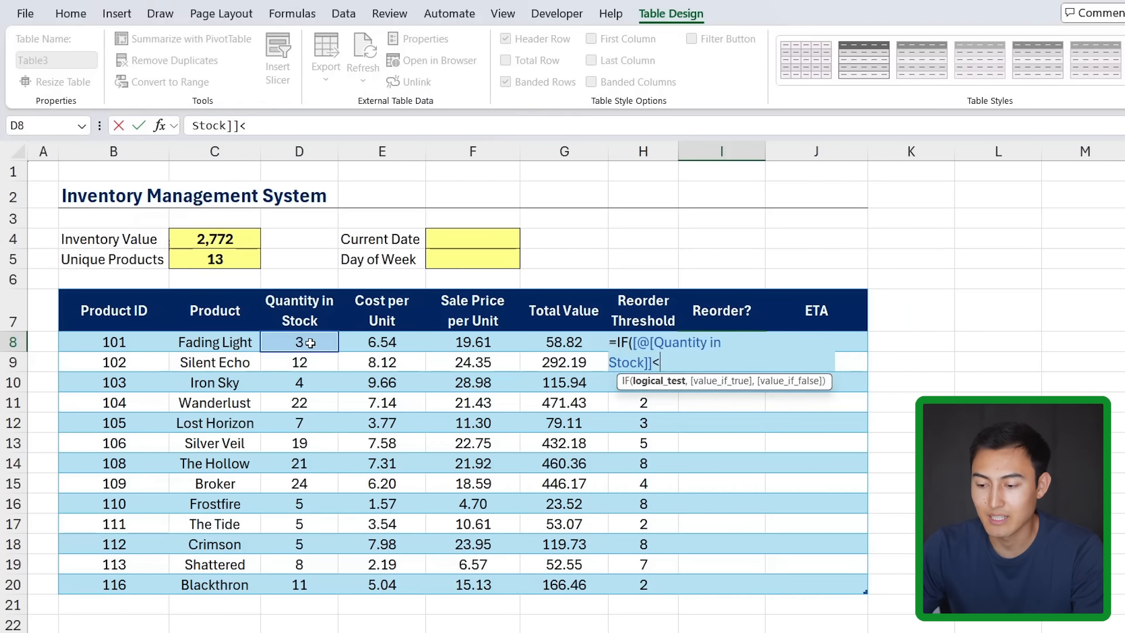
type("=")
key("Right")
key("Right")
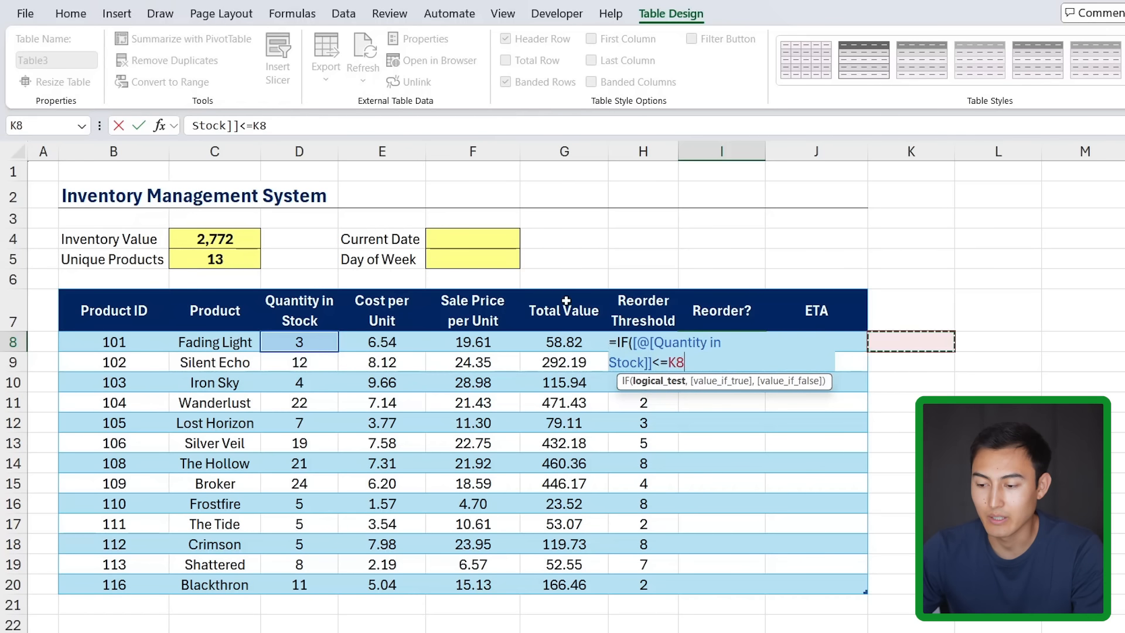
key("Left")
key("Left")
key("Left")
type(",")
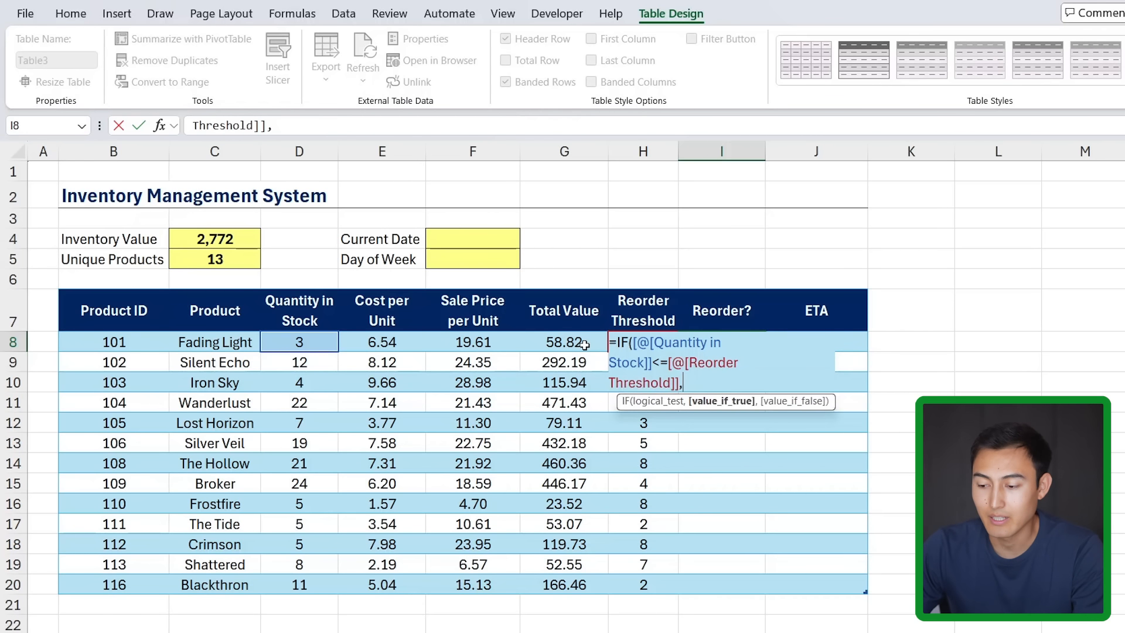
Finish the IF formula so it returns "Yes" when the test is true and "No" when false, and enter it.
type("\"Yes\",")
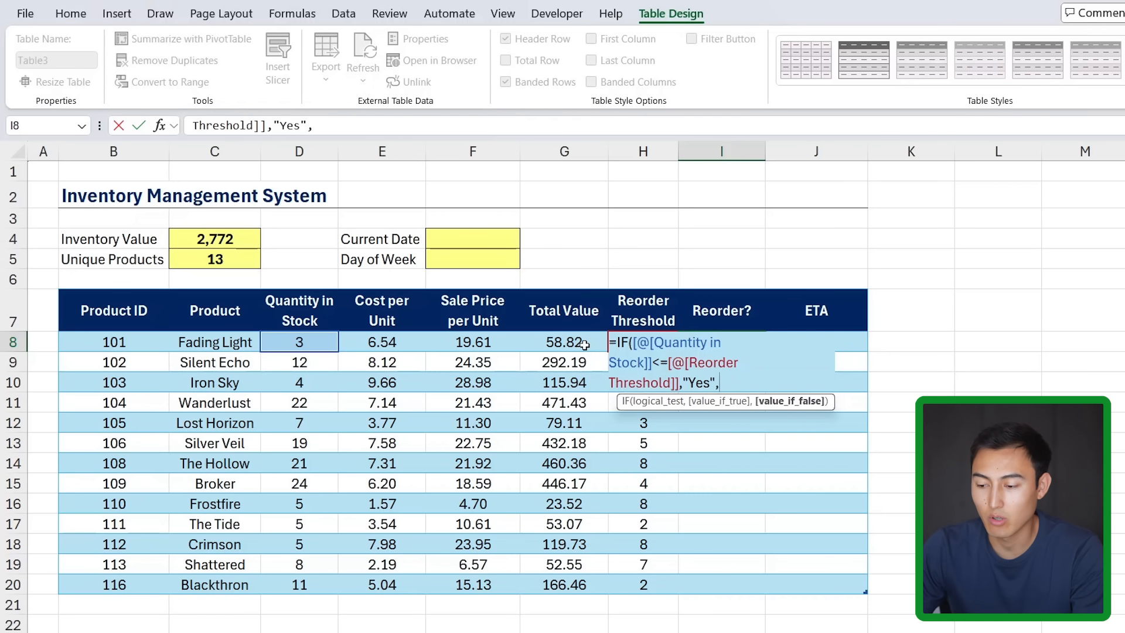
type("\"No")
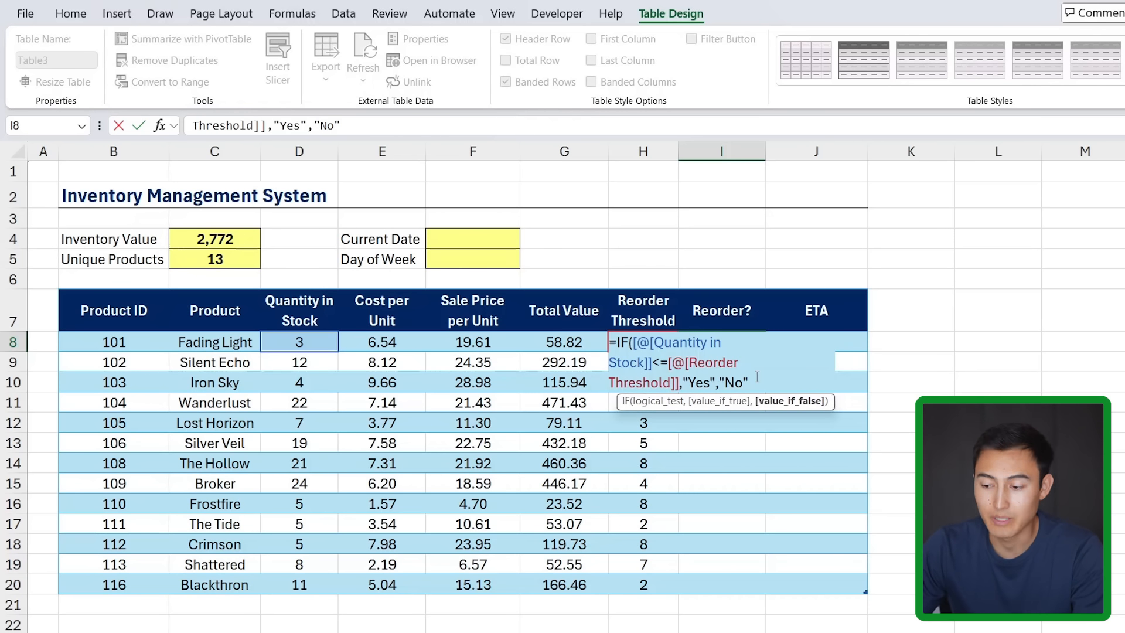
type("\"")
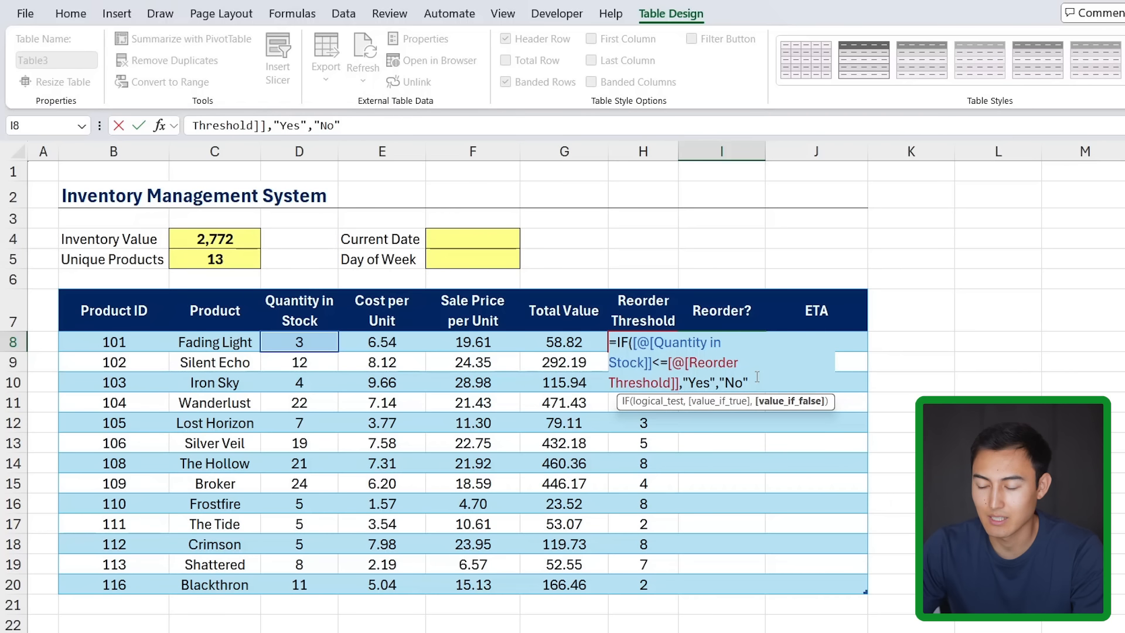
type(")")
key("Return")
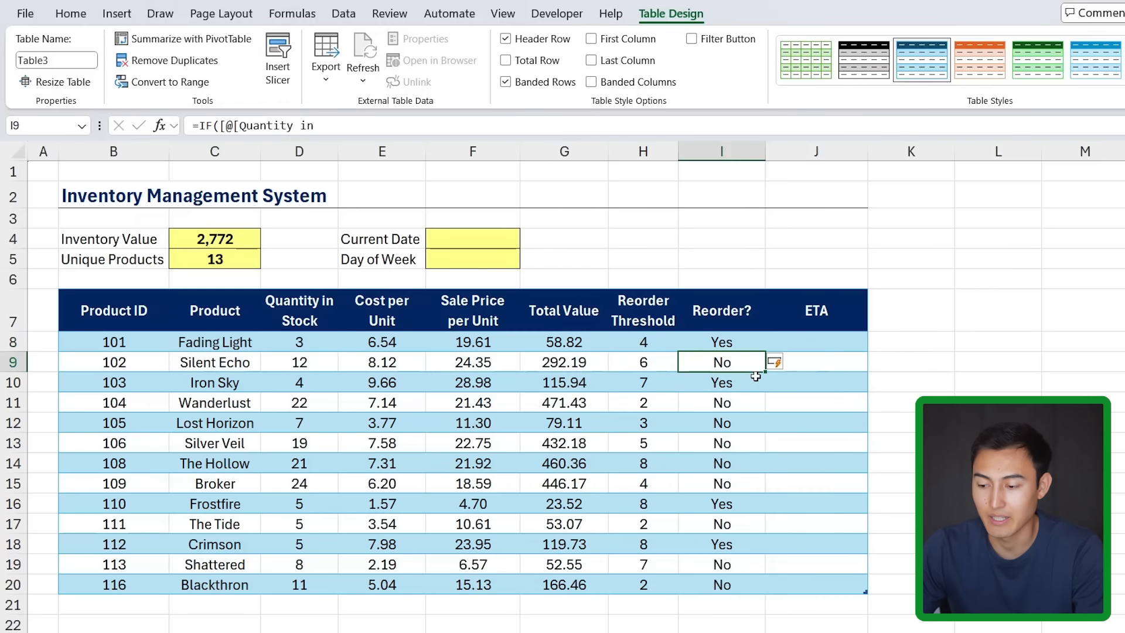
Check the Reorder? formula in I8 and compare Silent Echo's reorder threshold with its quantity in stock.
left_click(681, 343)
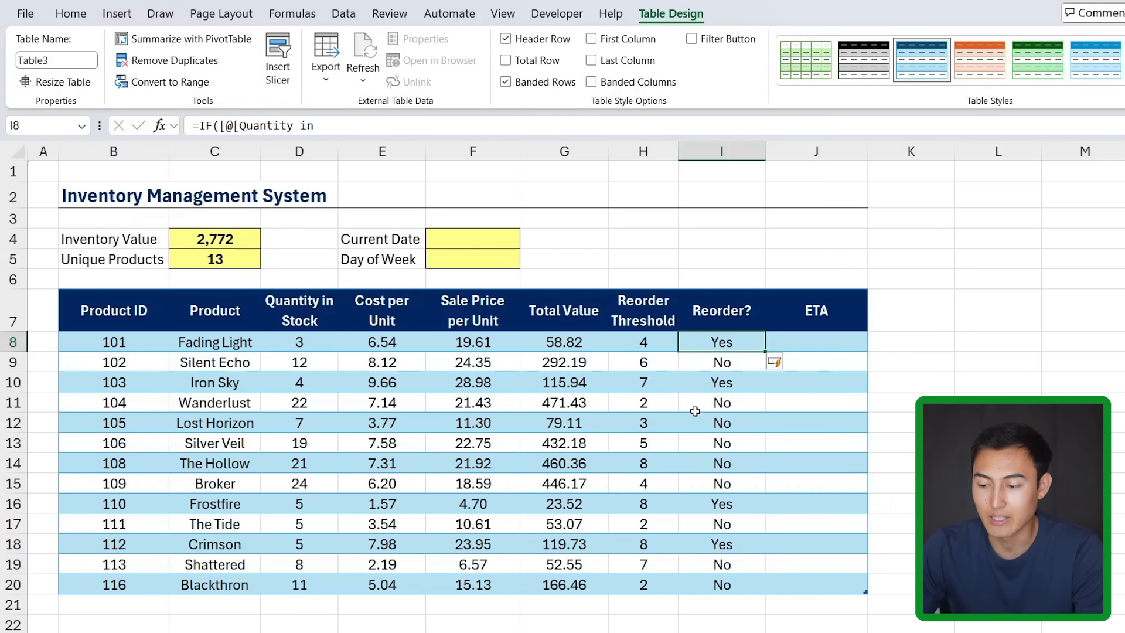
left_click(640, 361)
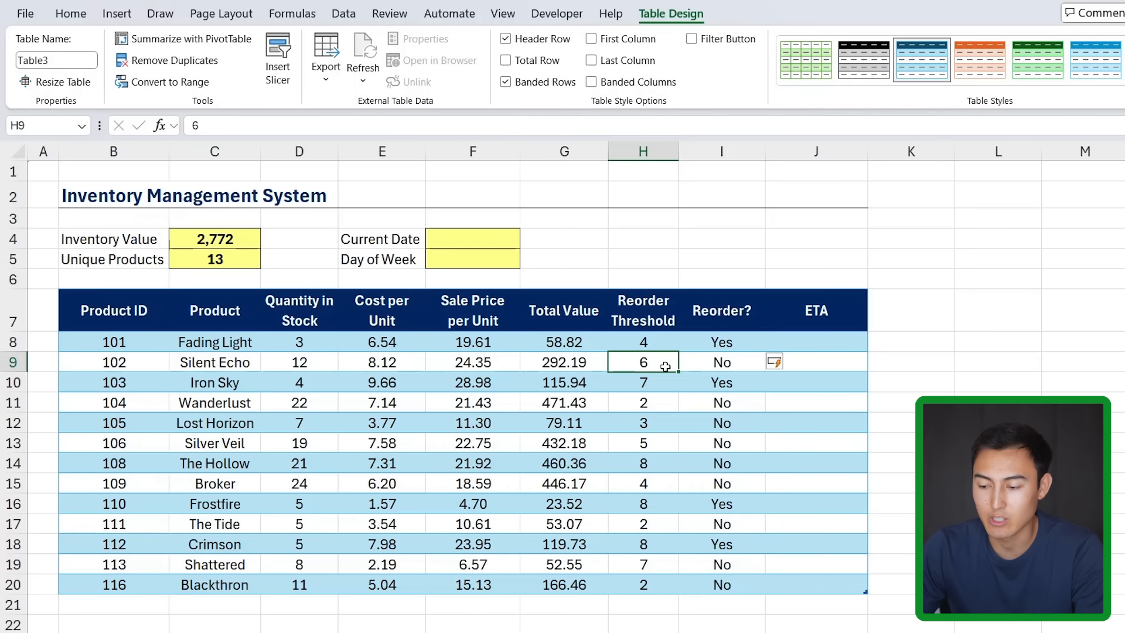
left_click(276, 363)
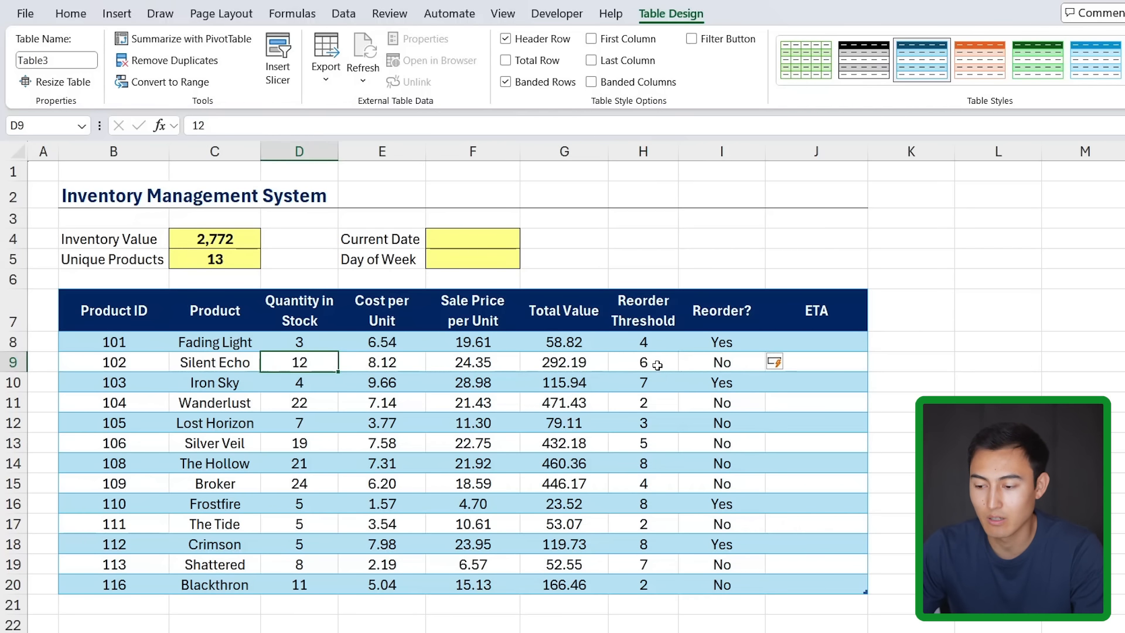
Conditionally format the Reorder? cells I8:I20 containing the text "Yes" with Light Red Fill with Dark Red Text.
left_click_drag(738, 344, 724, 585)
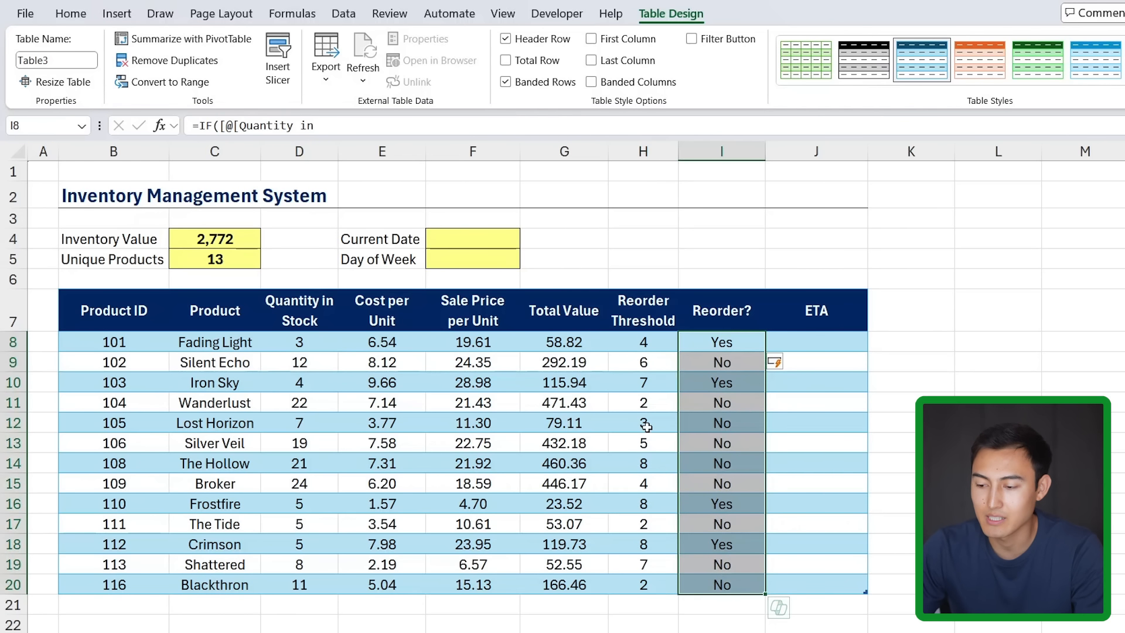
left_click(74, 17)
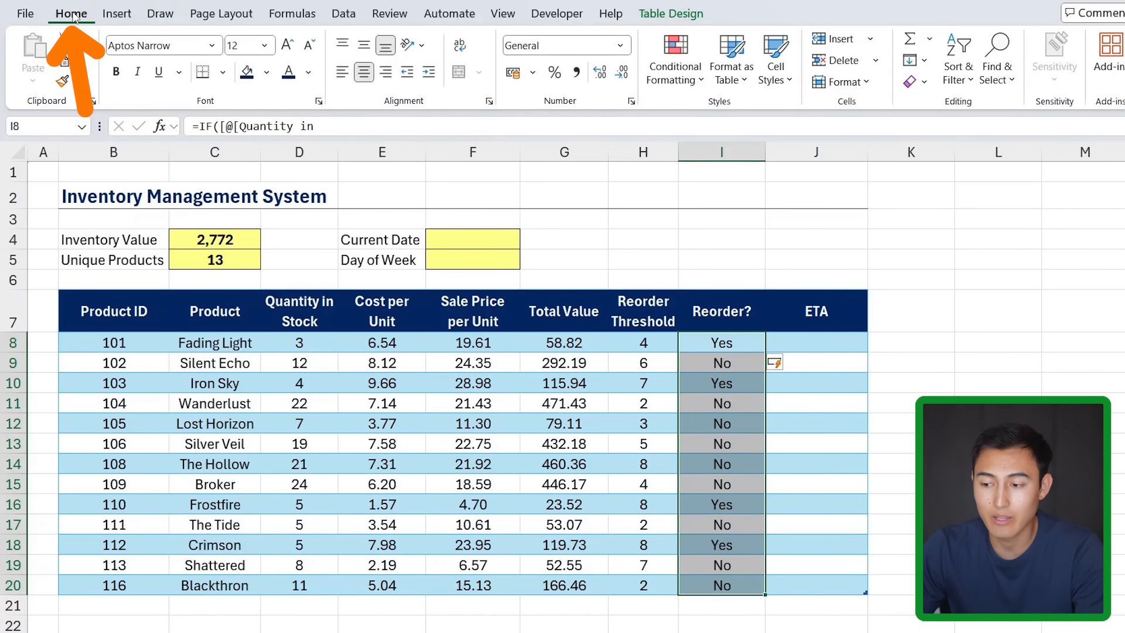
left_click(675, 77)
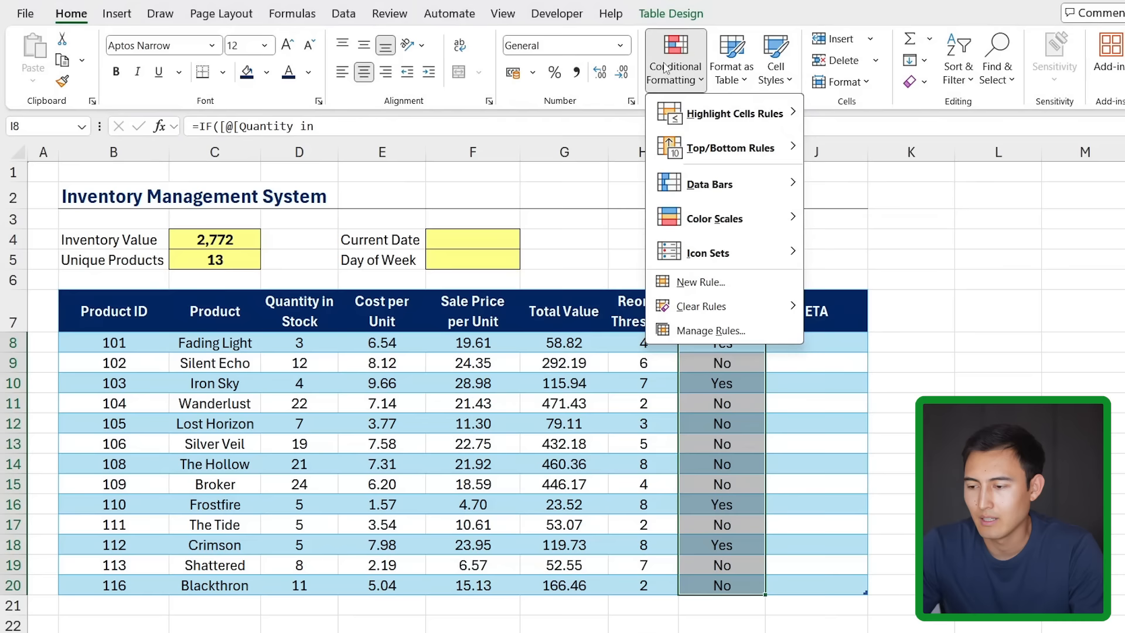
mouse_move(732, 114)
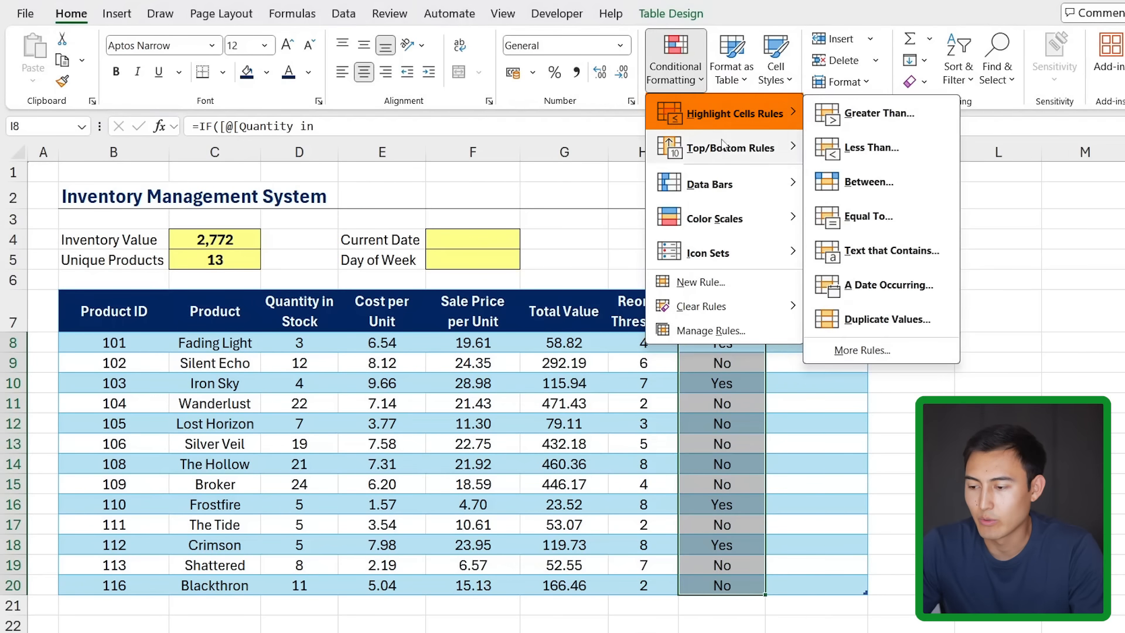
left_click(877, 255)
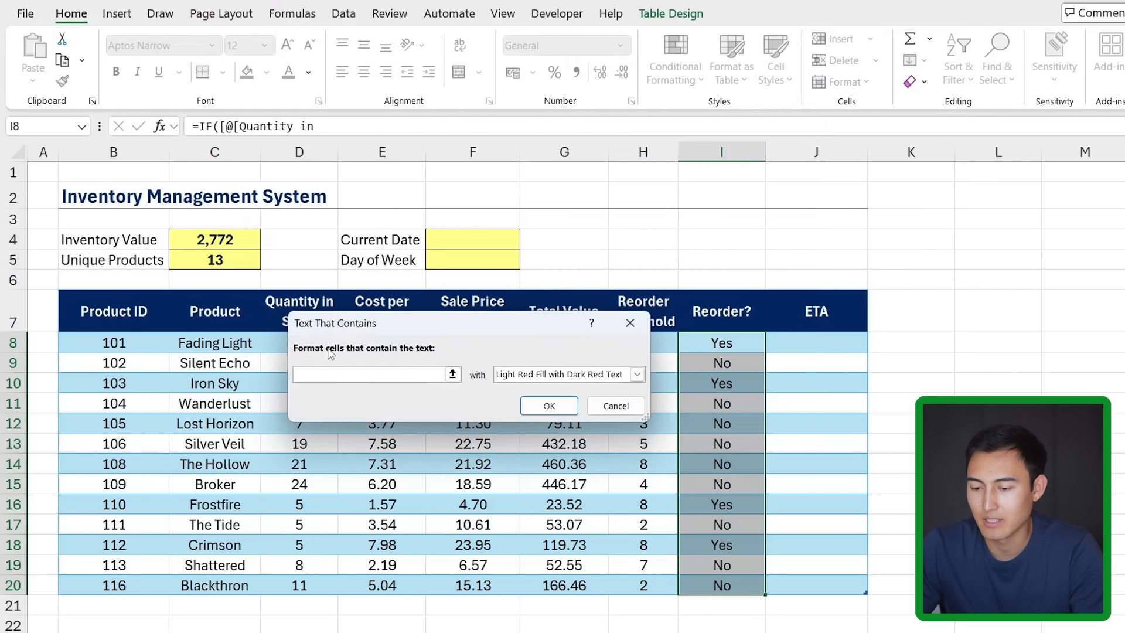
type("Yes")
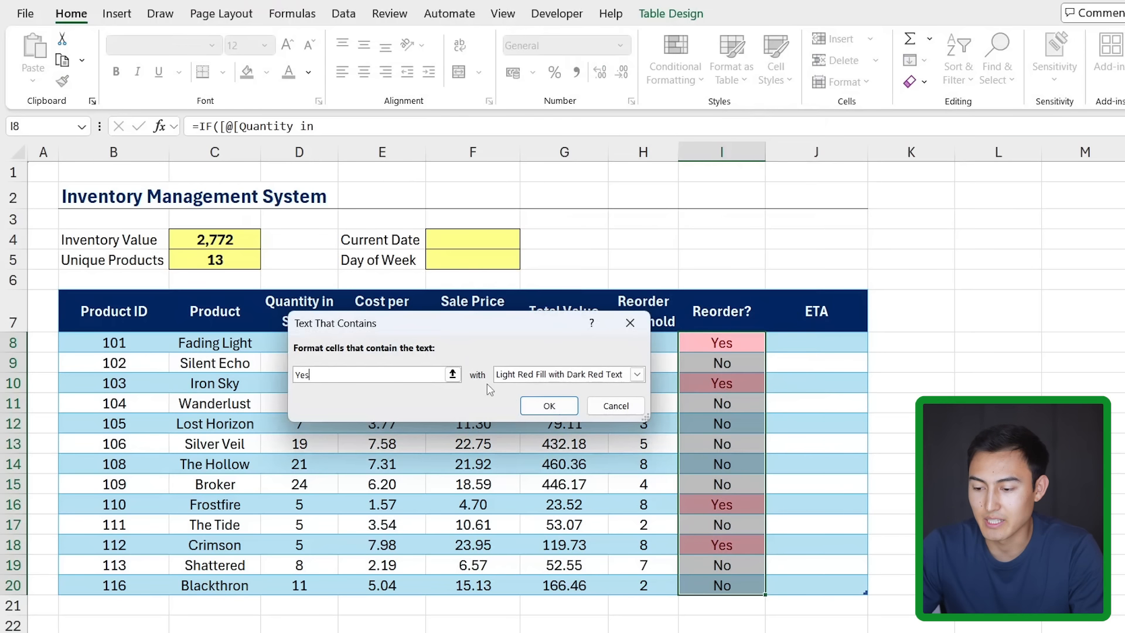
left_click(549, 405)
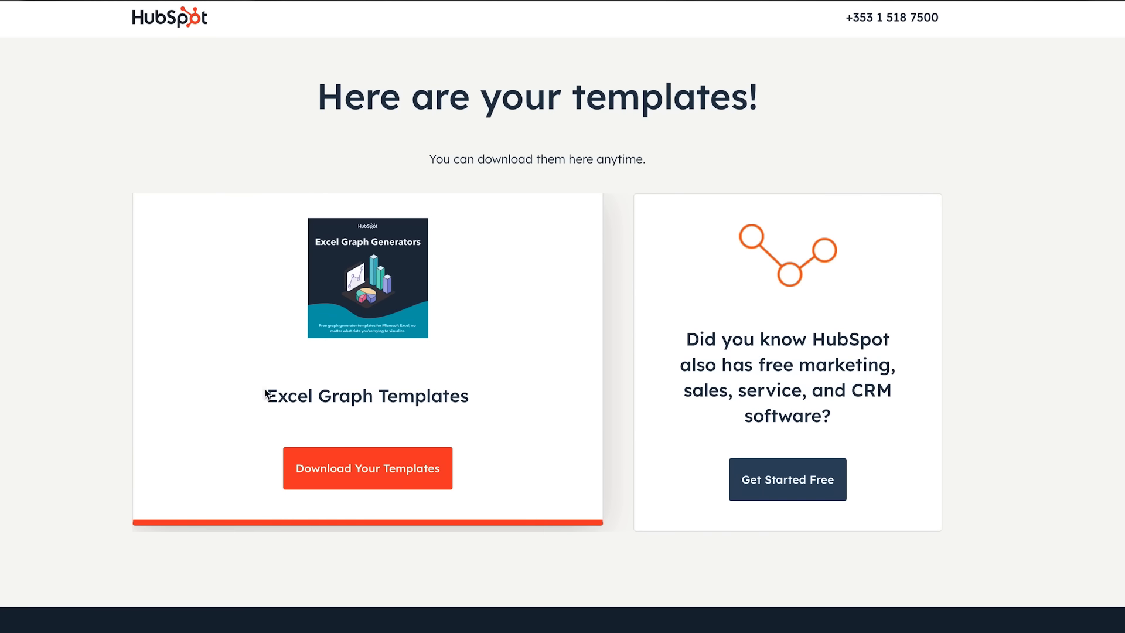
Download the Excel Graph Templates from the HubSpot page and look over the Graphs with 1 Variable sheet.
left_click(355, 467)
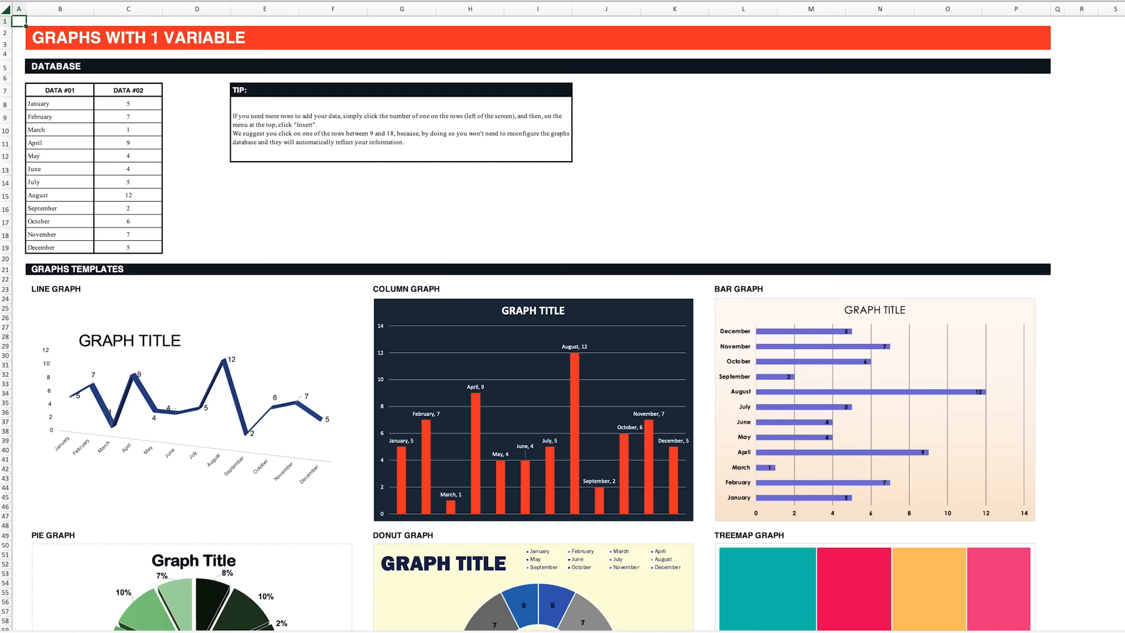
scroll(563, 323, "down", 14)
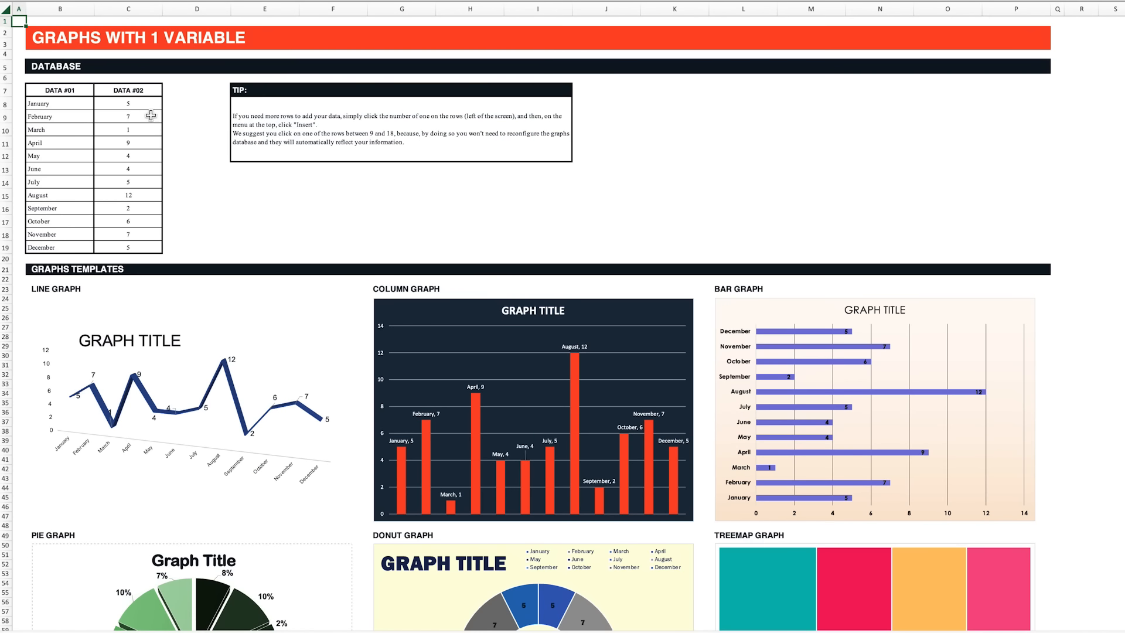
Set February to 20 and March to 5 in the one-variable database, and view the following graph template sheets.
left_click(147, 112)
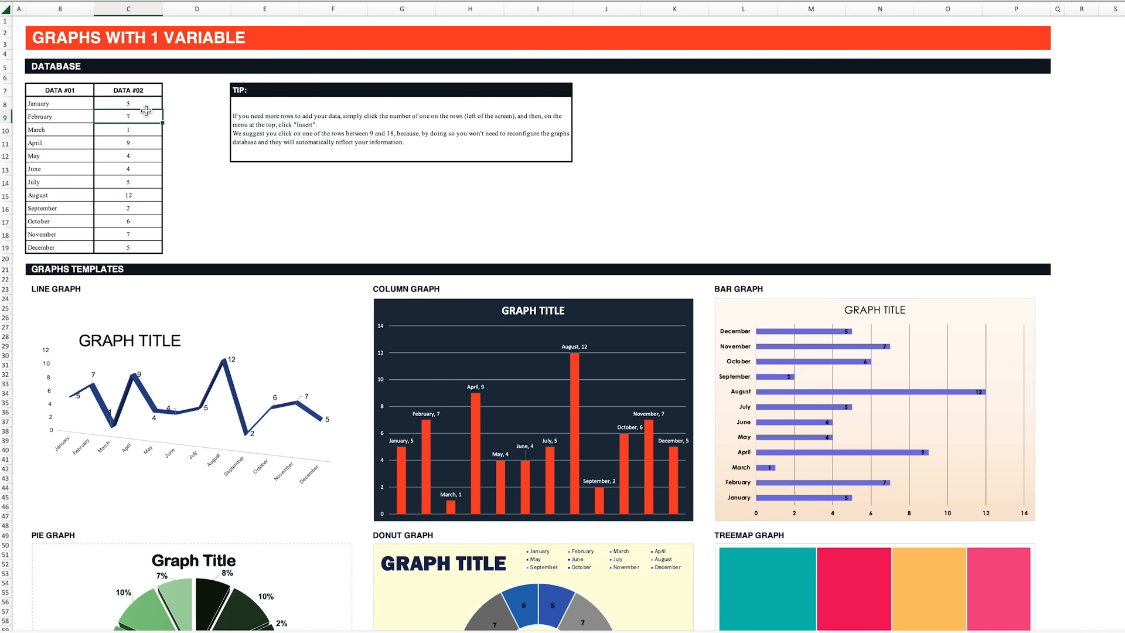
type("20")
key("Return")
type("5")
key("Return")
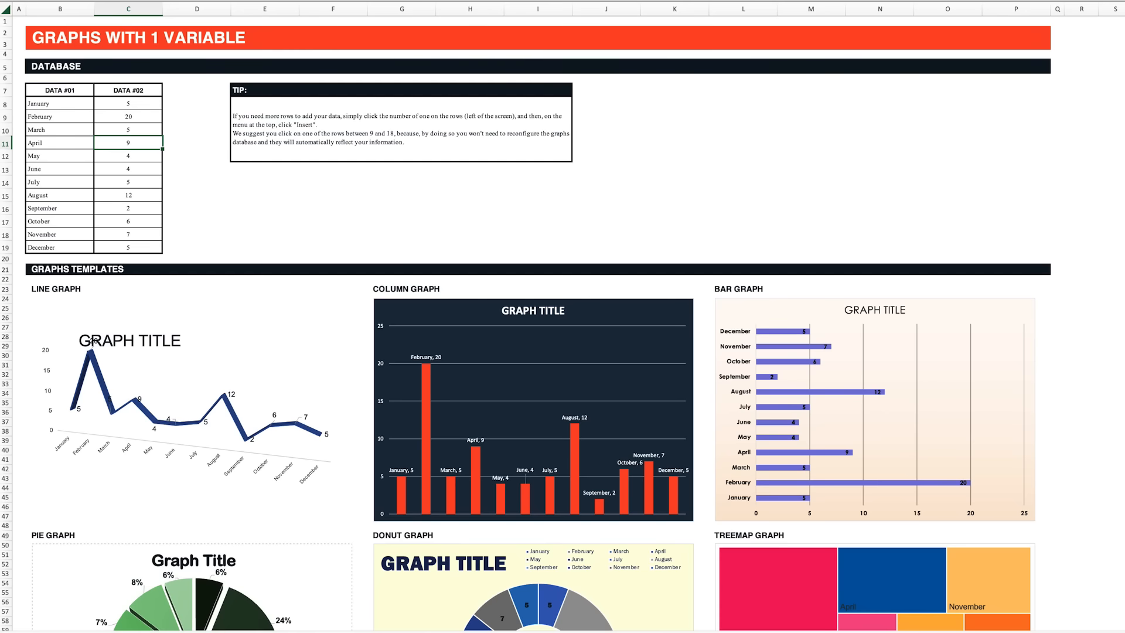
key("ctrl+Page_Down")
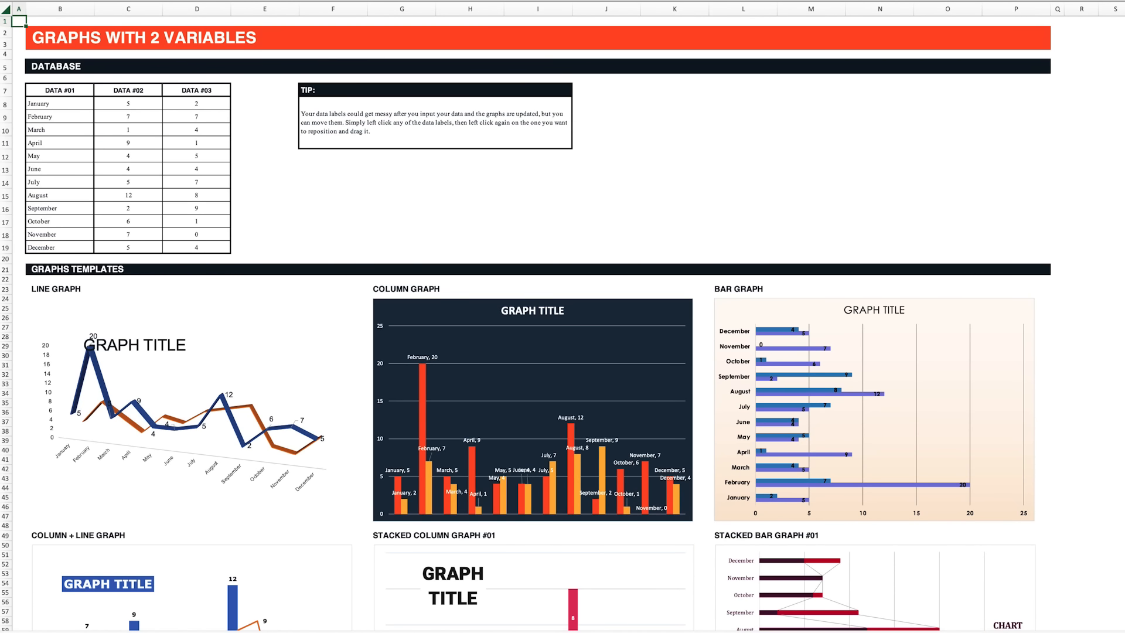
key("ctrl+Page_Down")
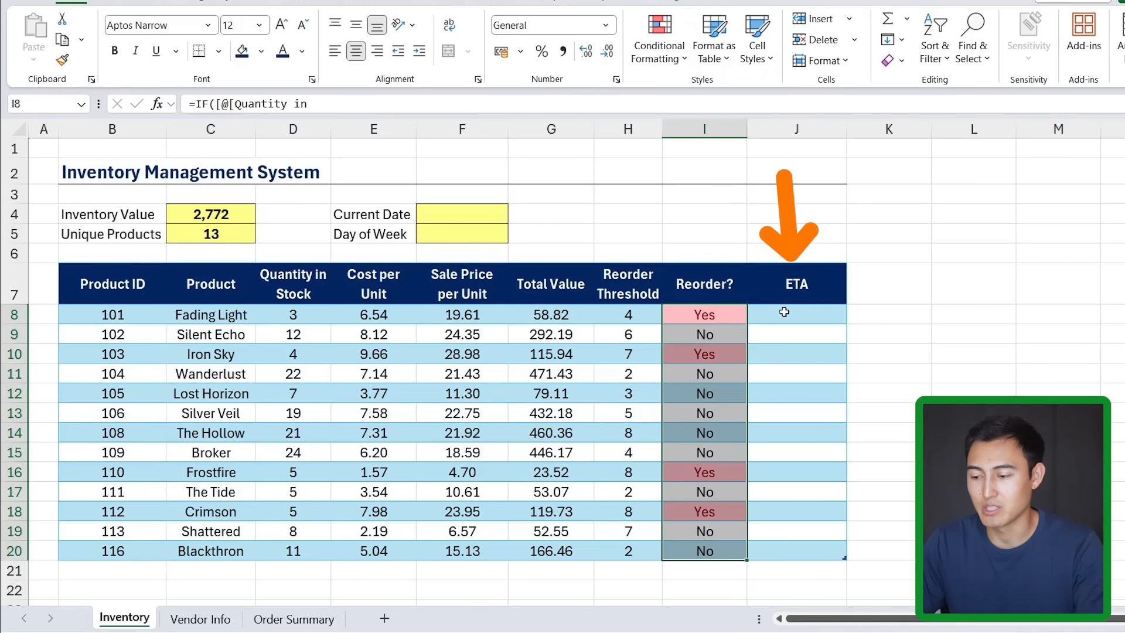
In the inventory workbook, examine the Typical Order Time column on the Vendor Info sheet for the ETA calculation, and return to Inventory.
left_click(785, 311)
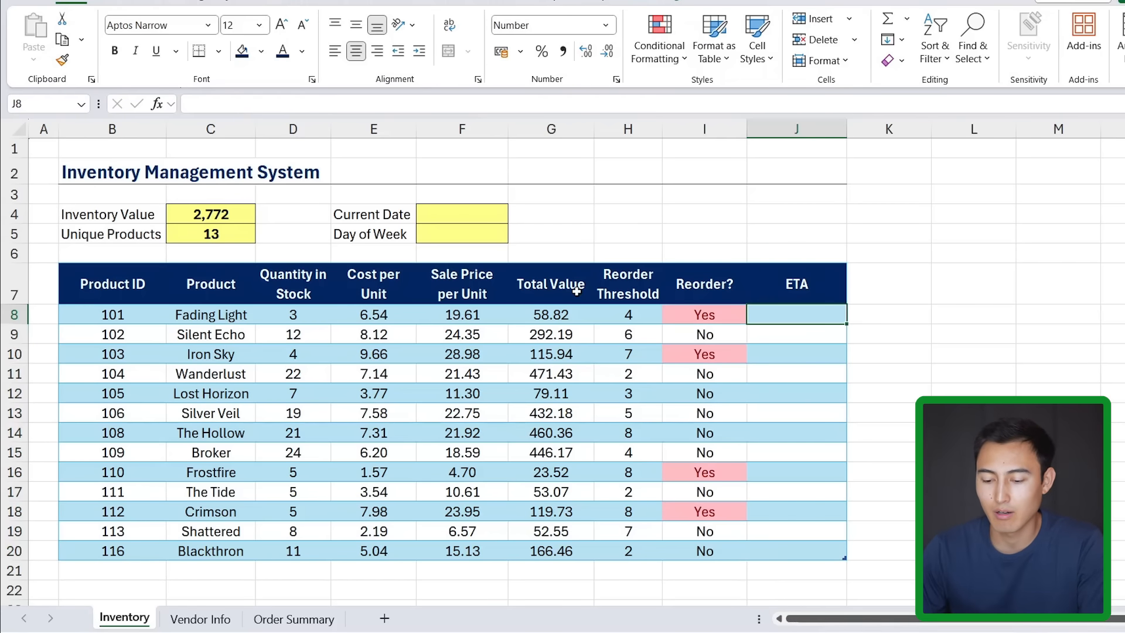
key("ctrl+Page_Down")
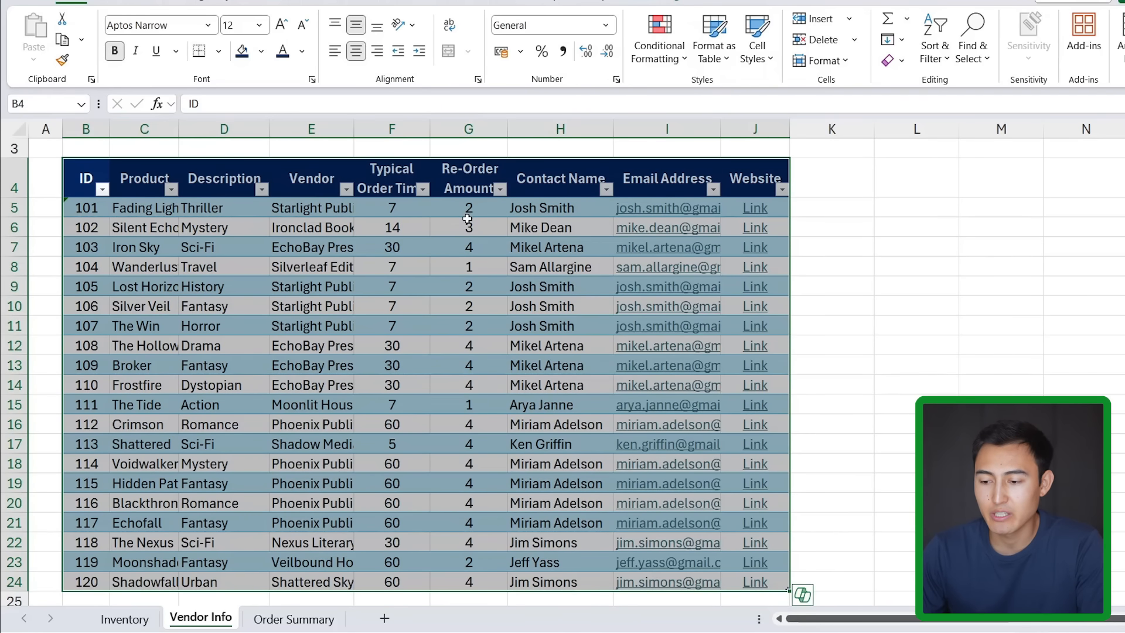
left_click(398, 222)
key("Up")
key("Up")
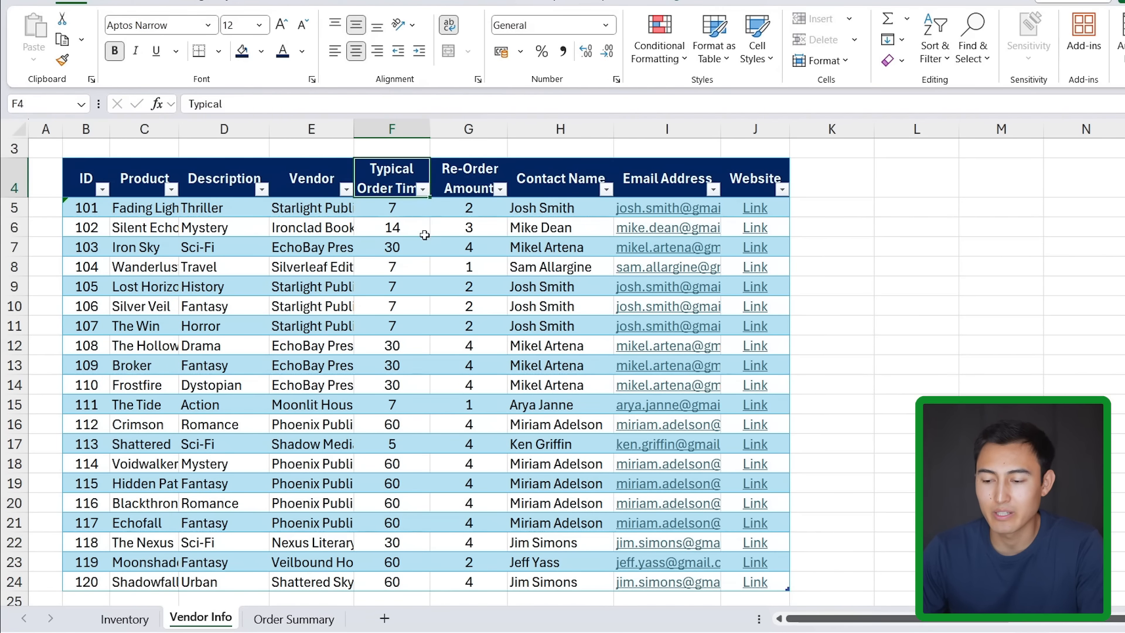
key("Down")
key("Down")
key("ctrl+Page_Up")
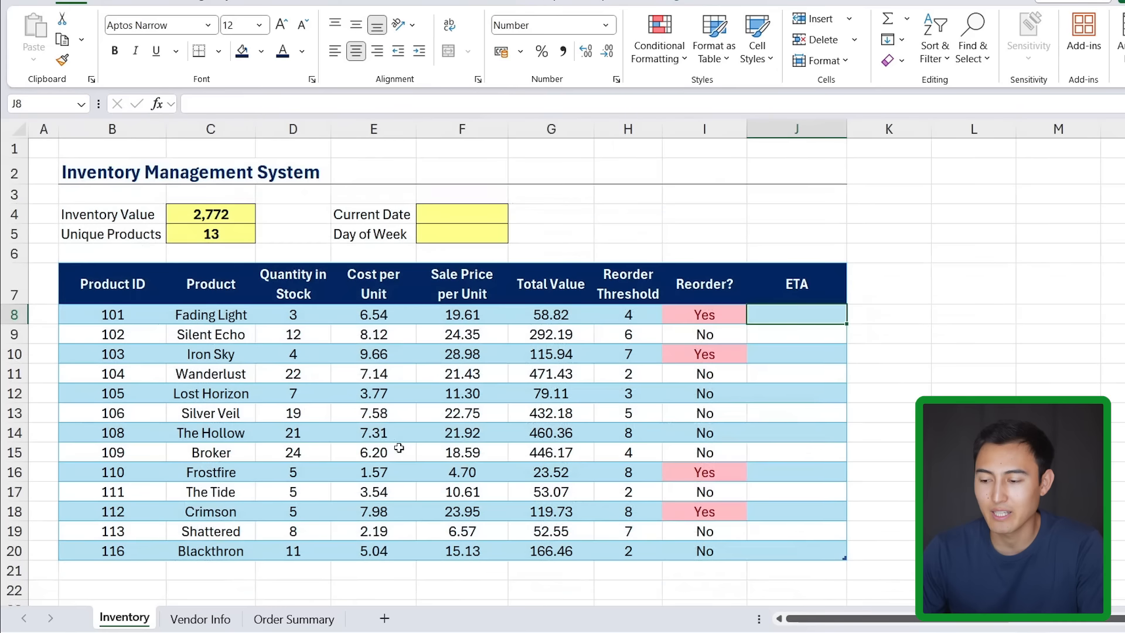
Enter =TODAY() in the Current Date cell F4 of the Inventory sheet.
left_click(447, 210)
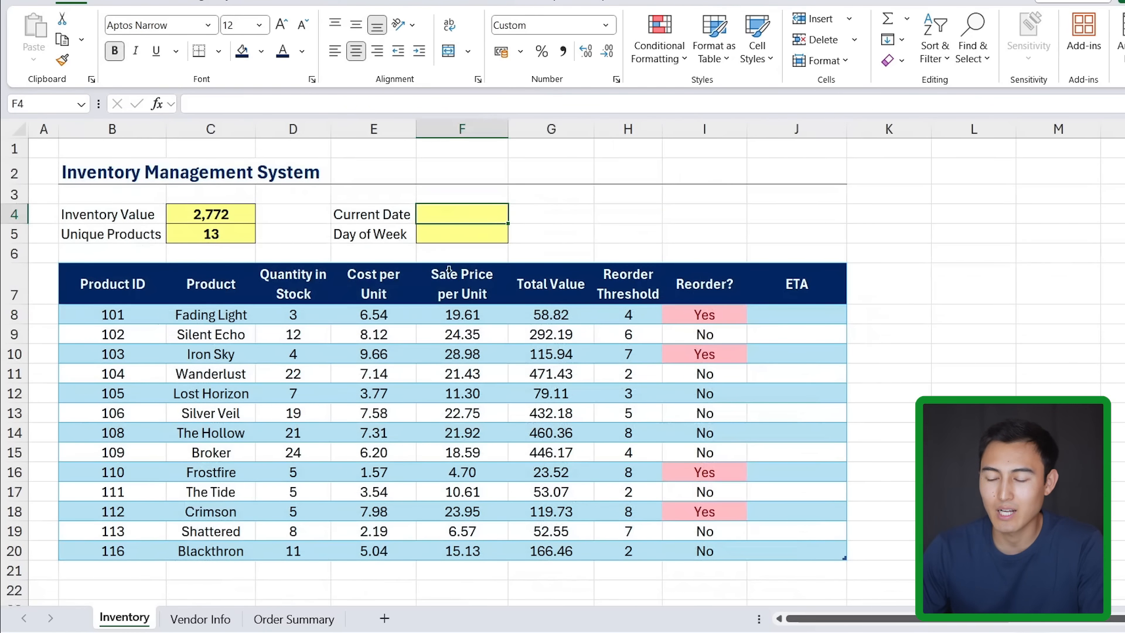
type("=toda")
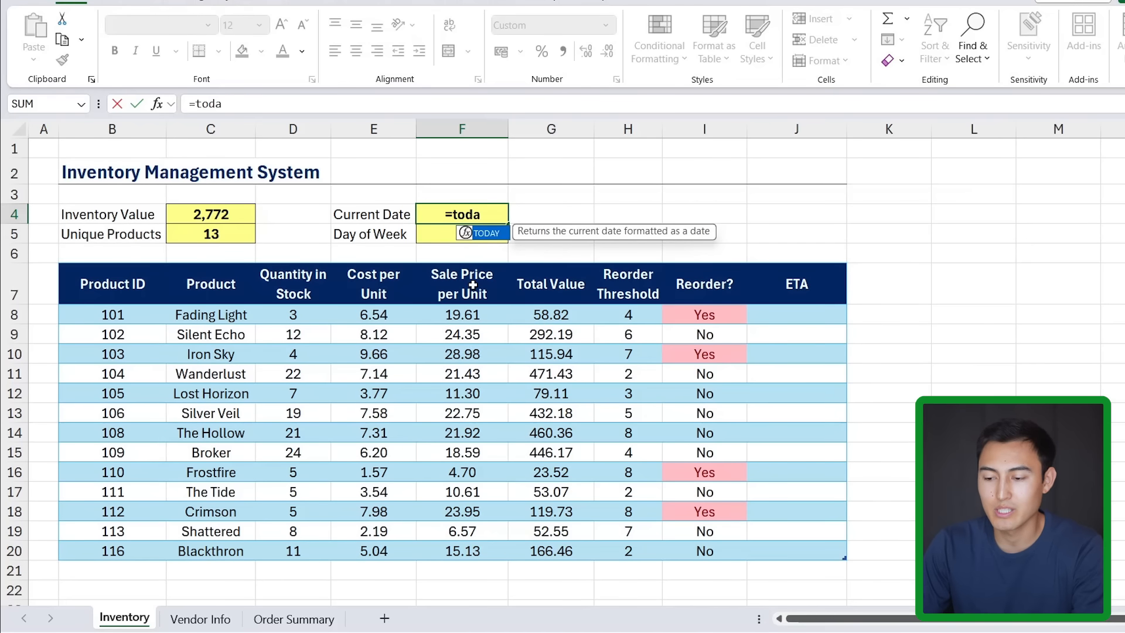
key("Tab")
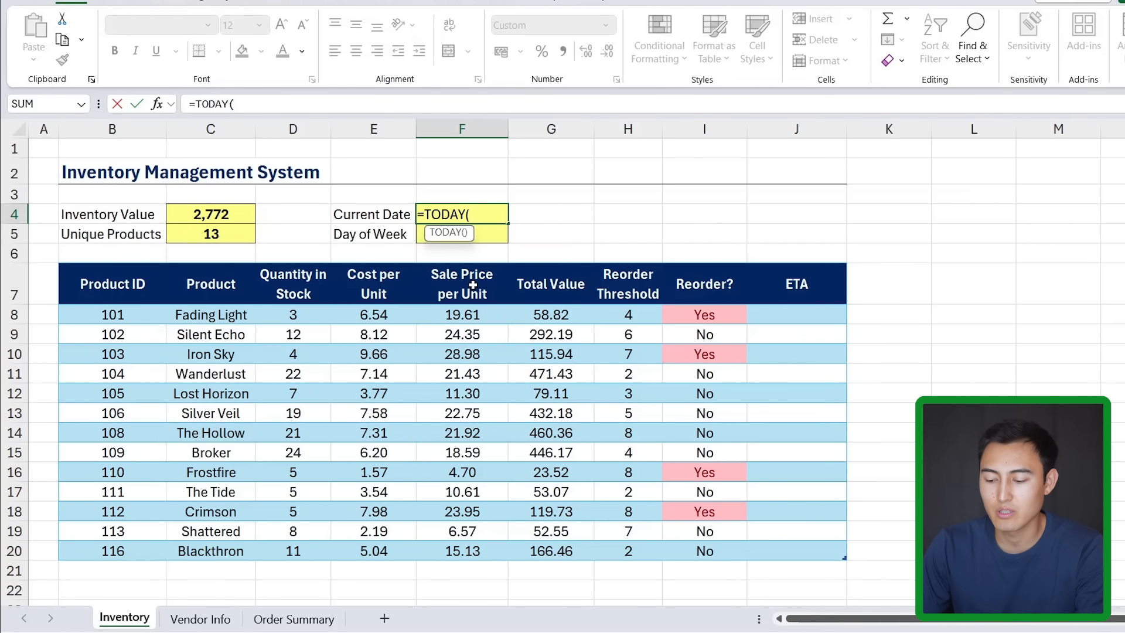
type(")")
key("Return")
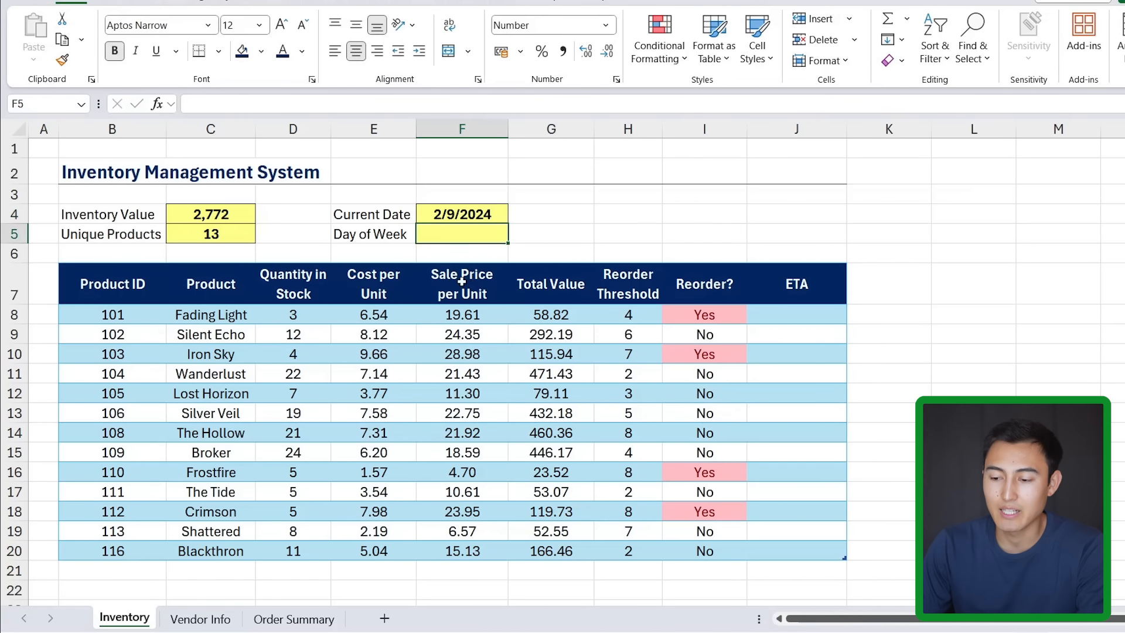
key("Up")
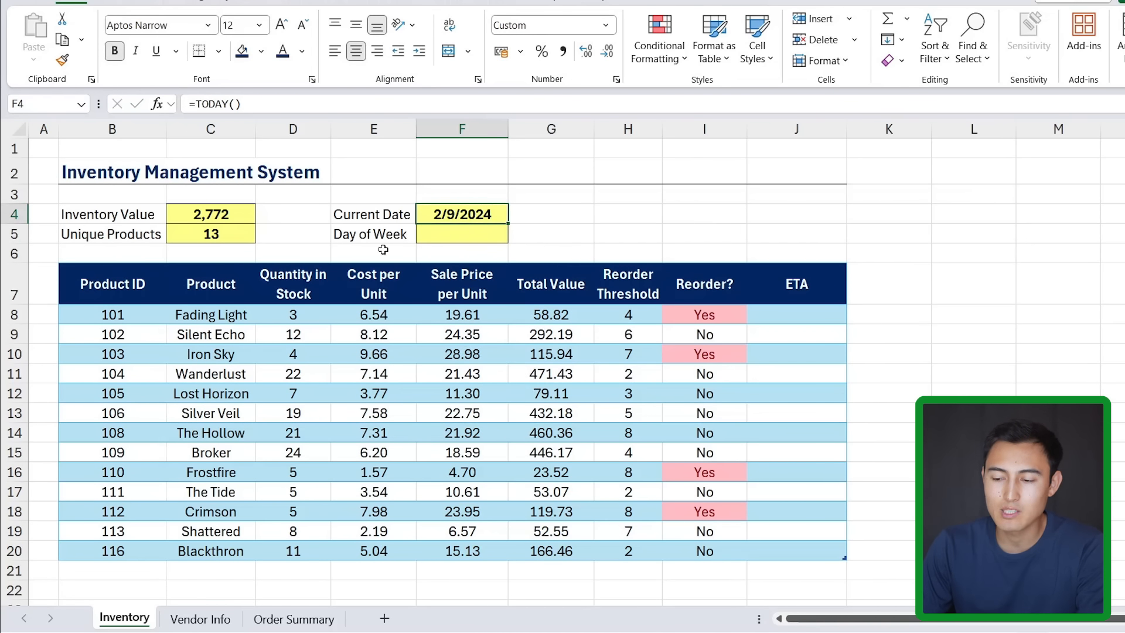
Enter =TEXT(F4,"dddd") in the Day of Week cell F5.
key("Down")
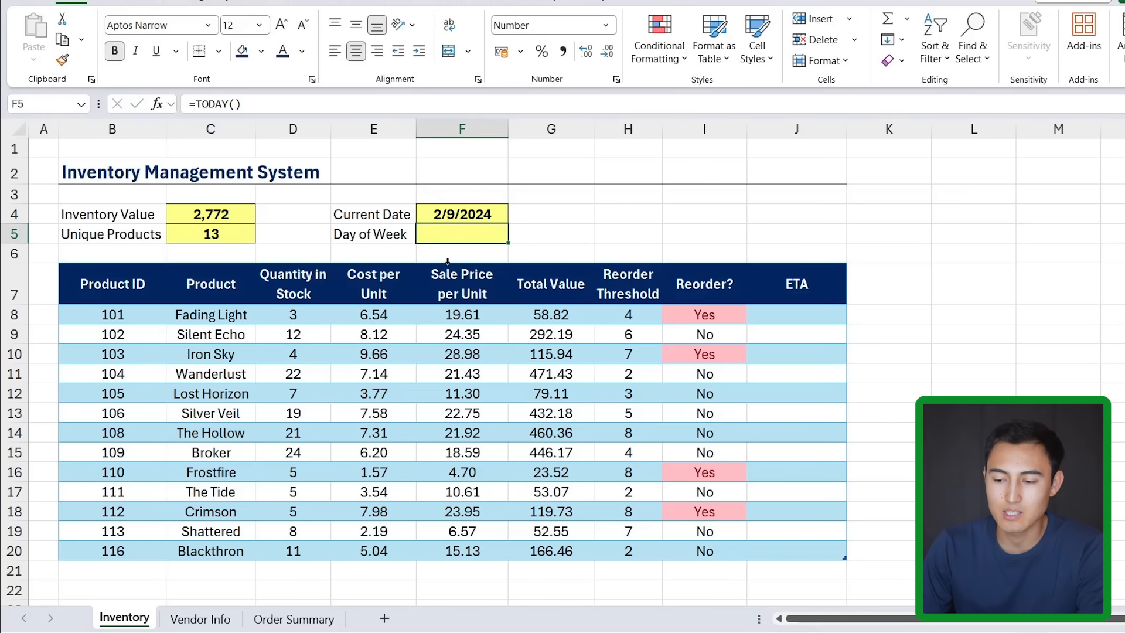
type("=")
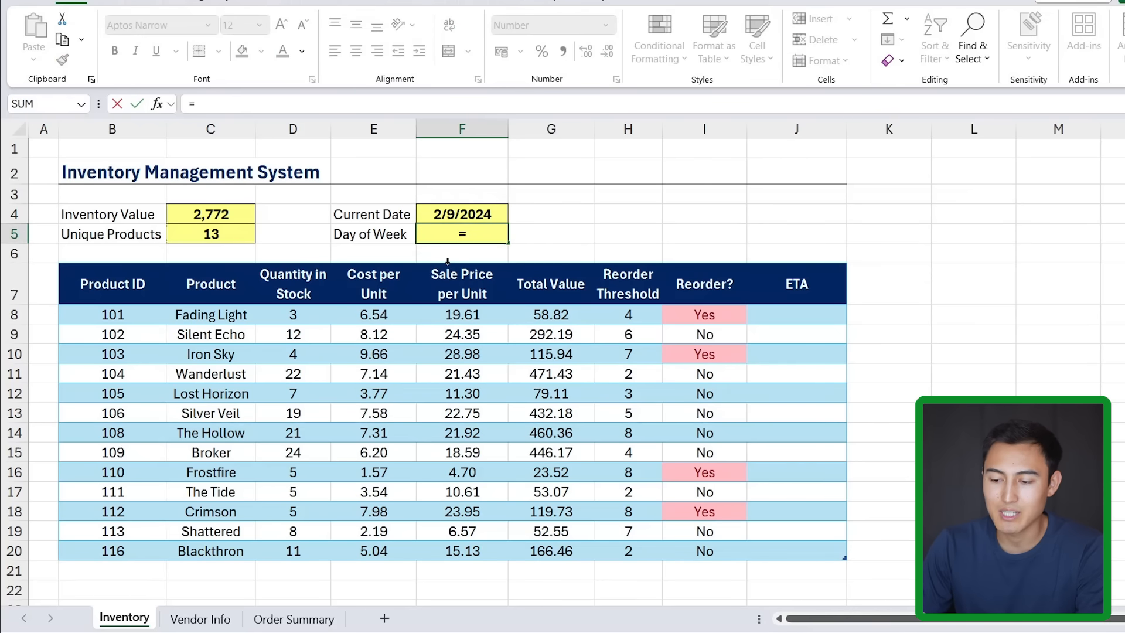
type("text")
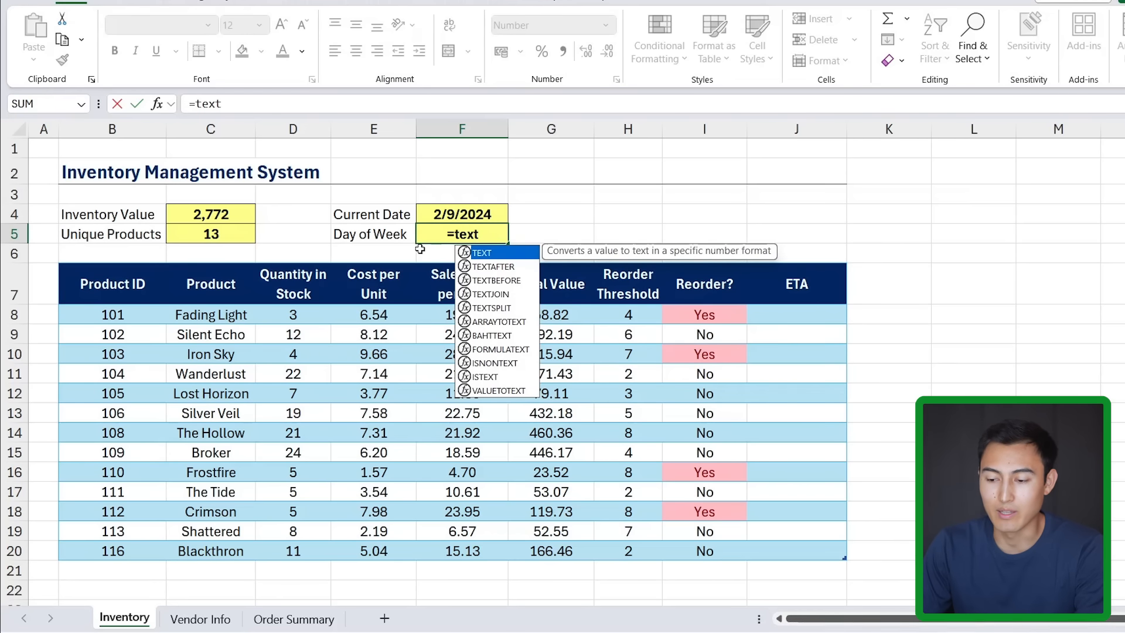
key("Tab")
key("Up")
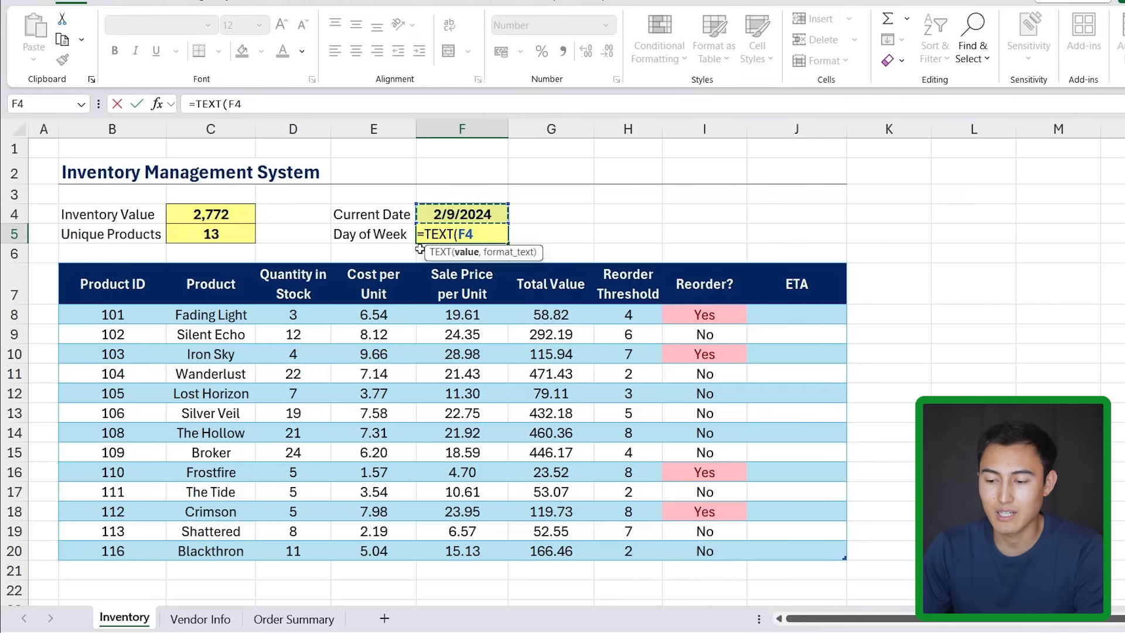
type(",")
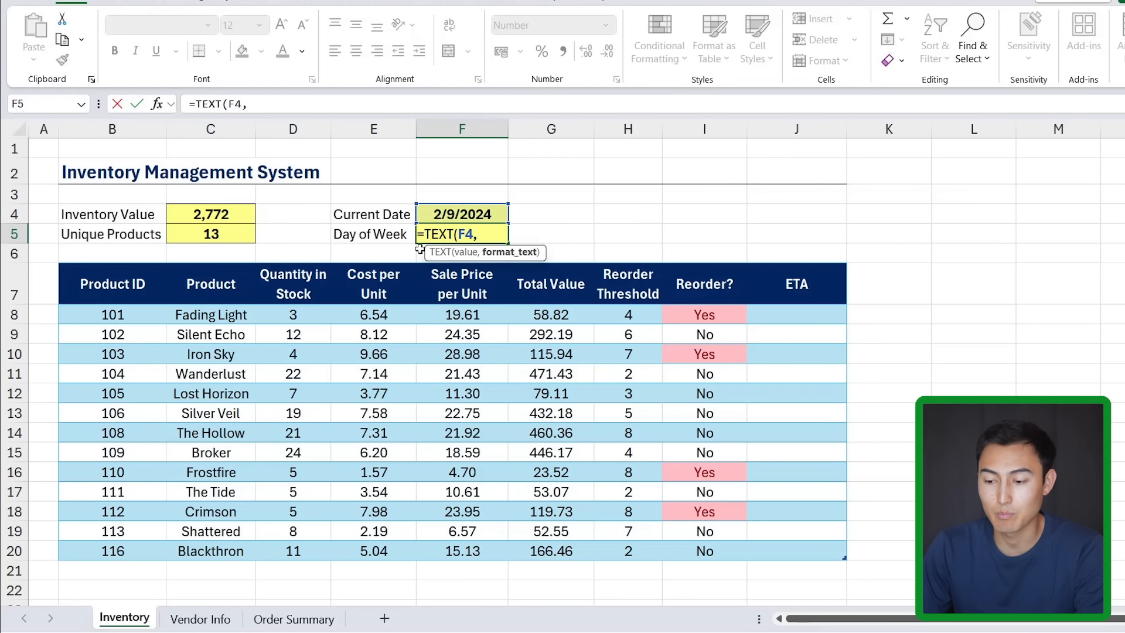
type("\"dddd")
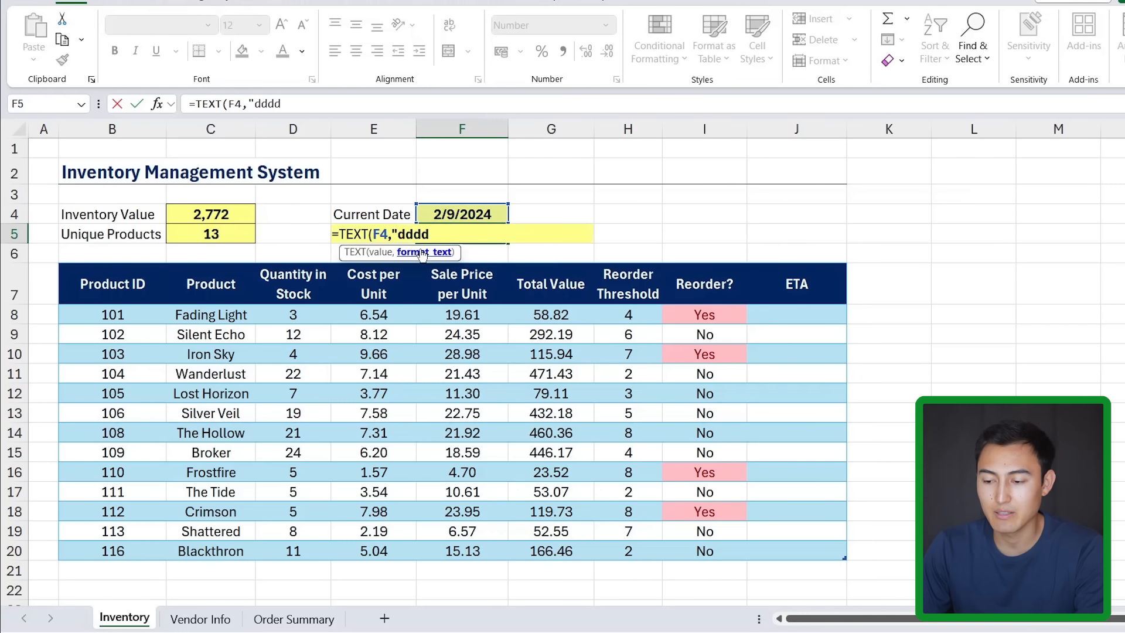
type("\")")
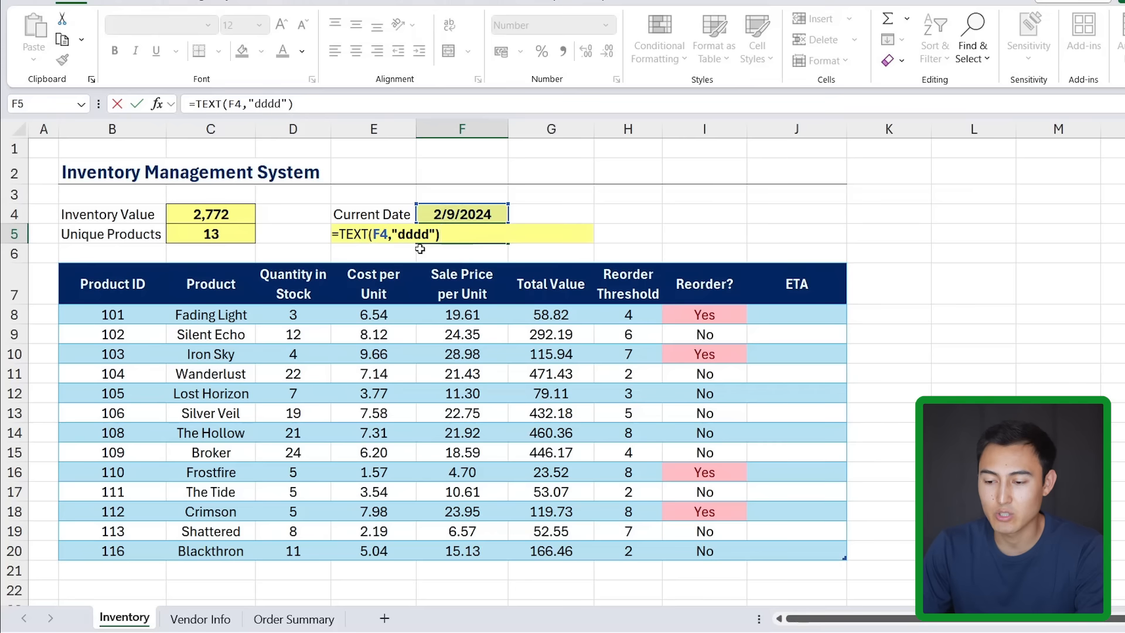
key("Return")
left_click(437, 237)
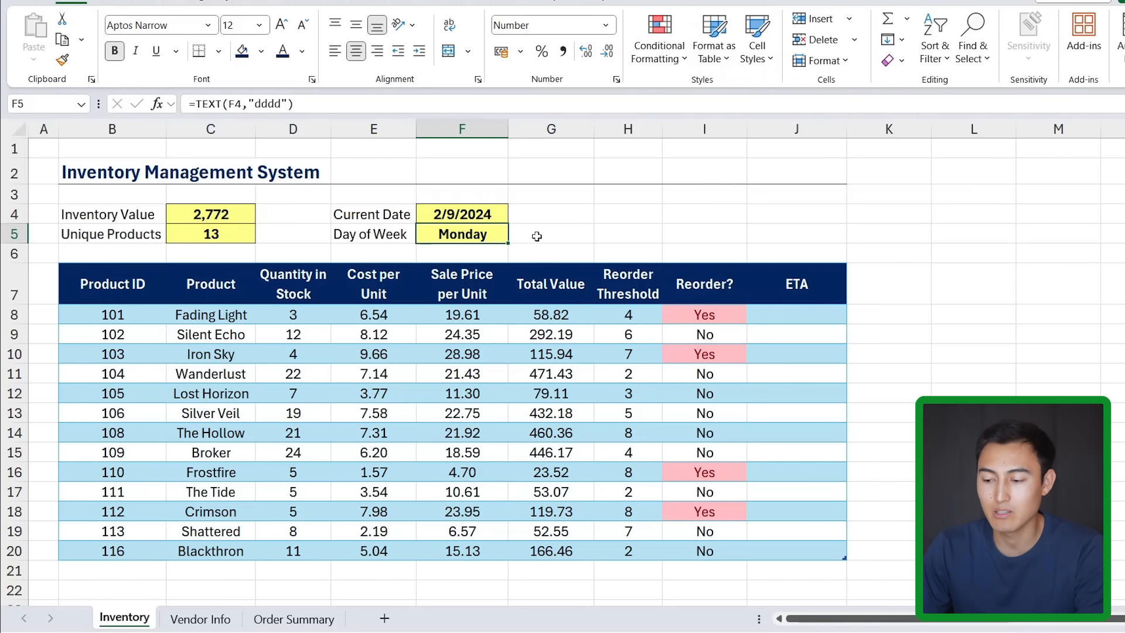
Begin the ETA formula in J8 with an IF function testing whether the row's Reorder? value equals "Yes".
left_click(789, 314)
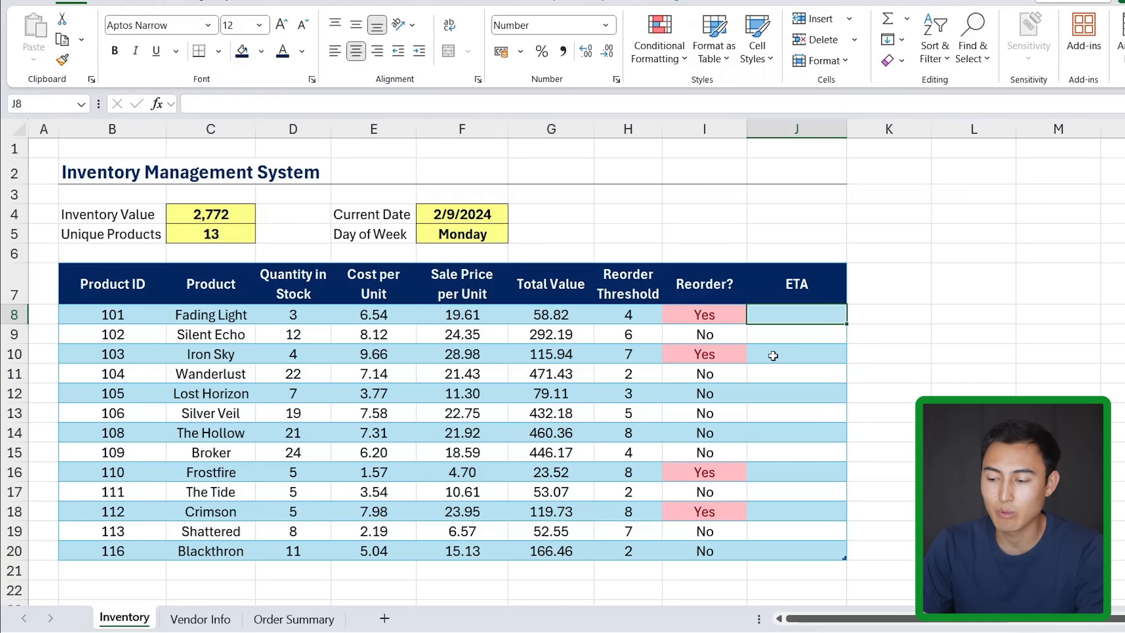
type("=")
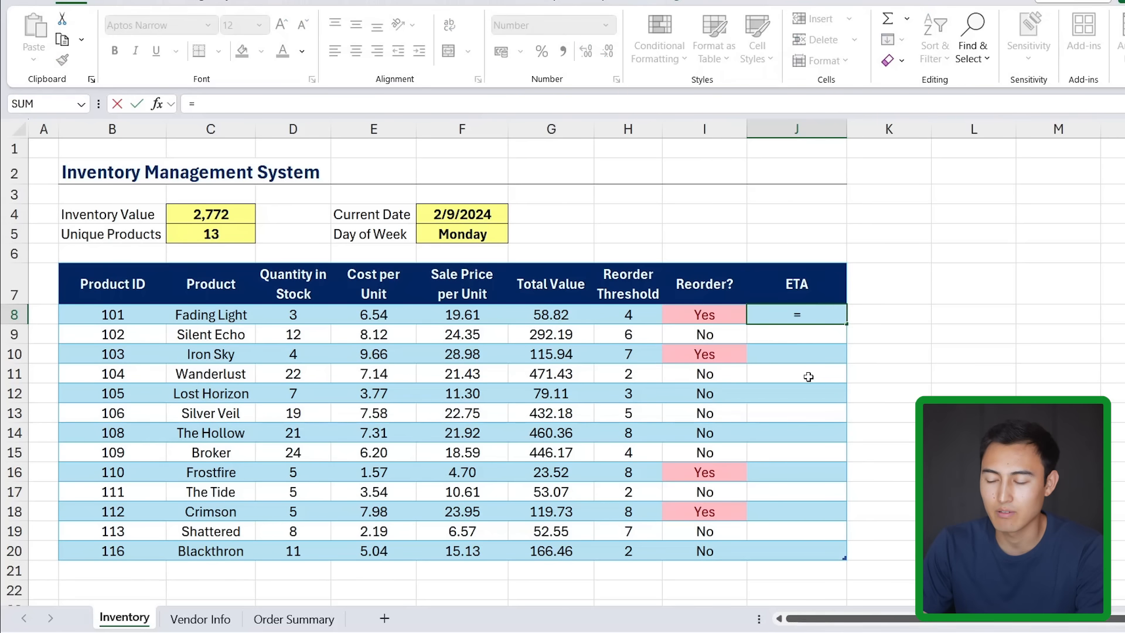
type("if")
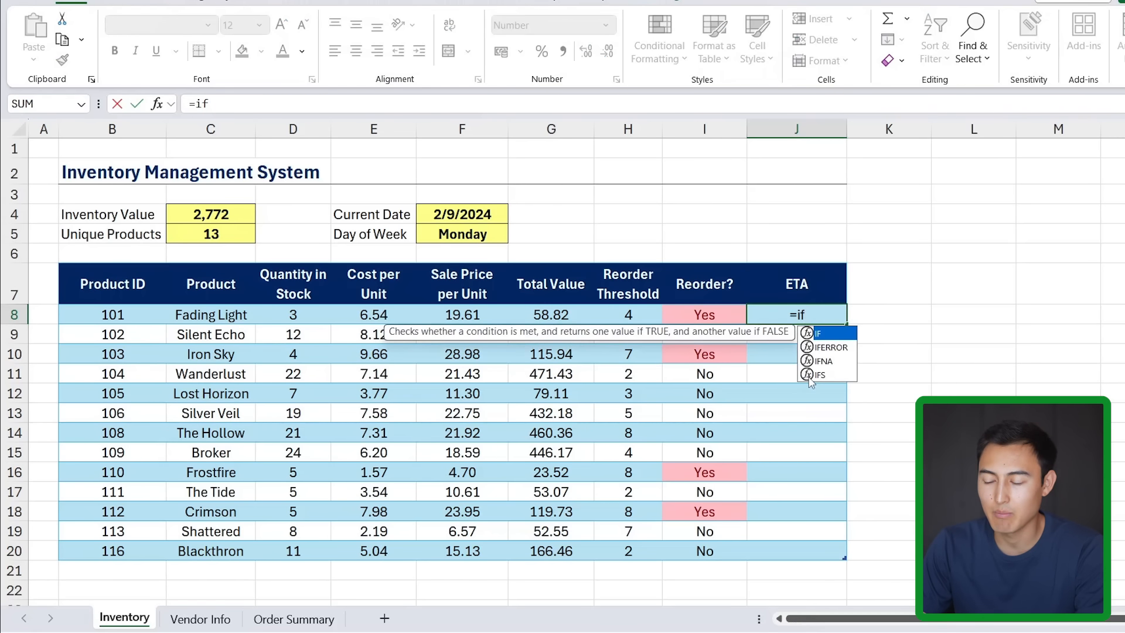
key("Tab")
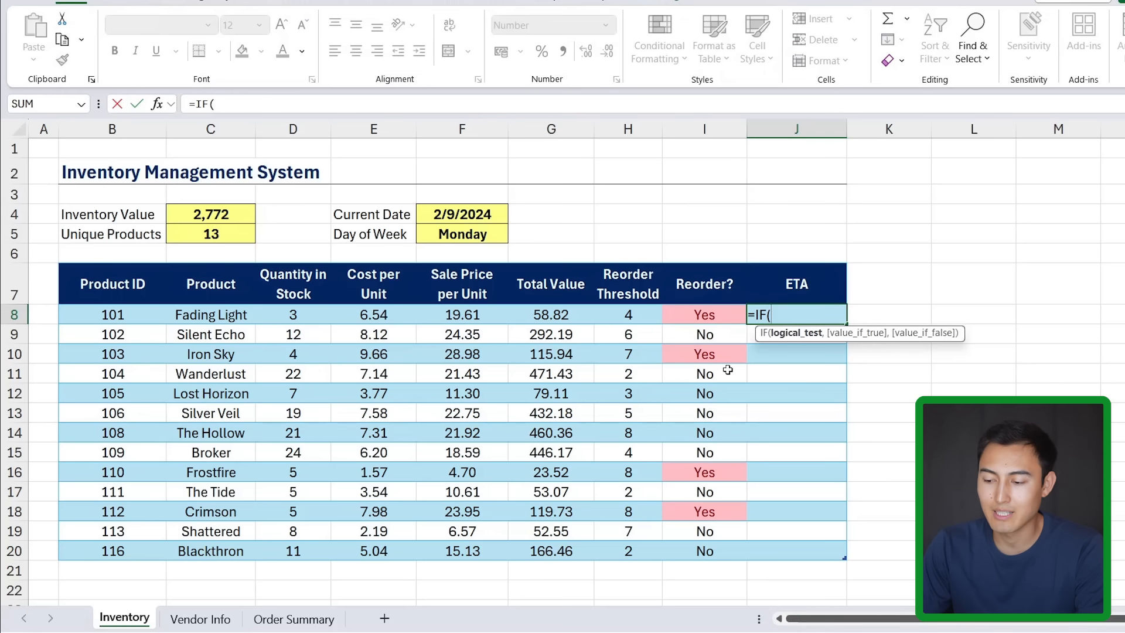
left_click(695, 316)
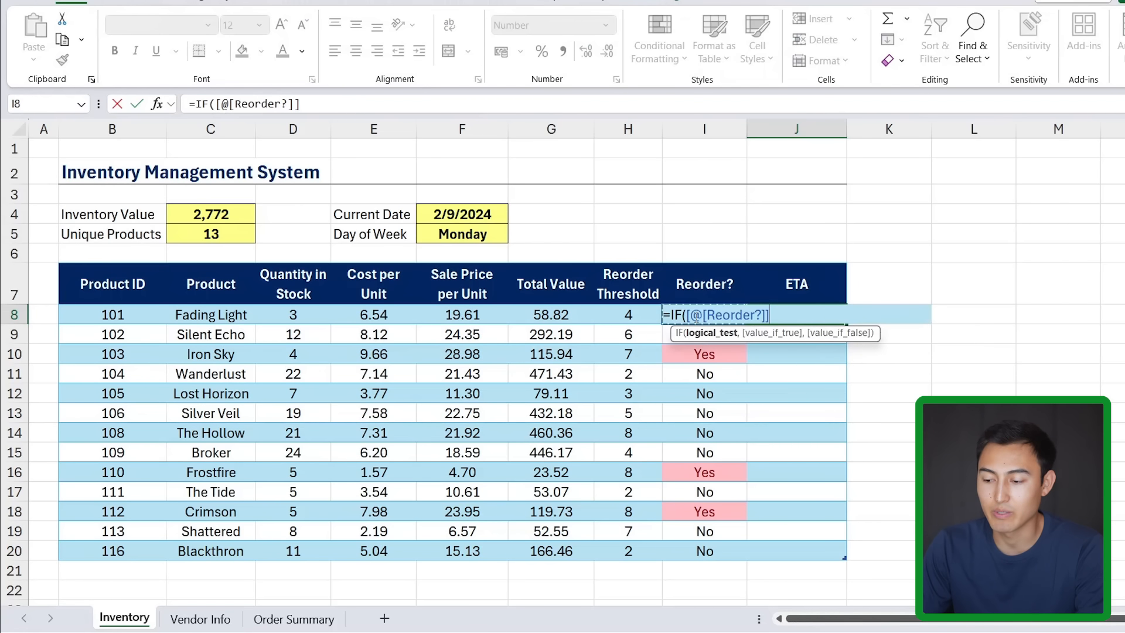
type("=\"Yes\",")
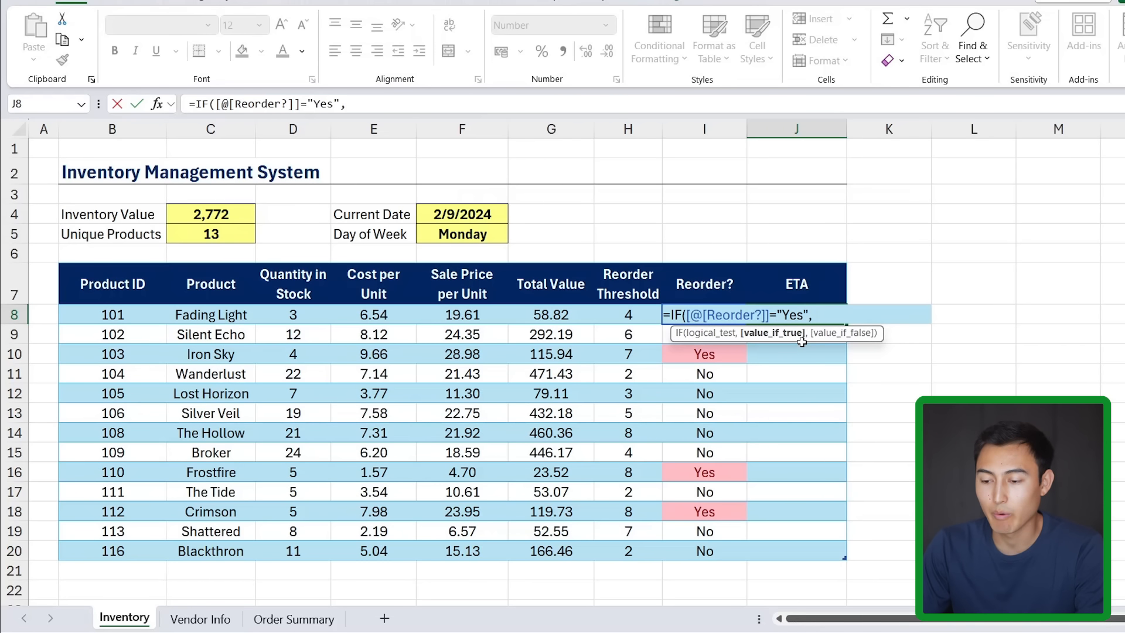
As the ETA formula's value if true, add the current date F4 to an XLOOKUP that looks up the row's Product ID.
left_click(454, 211)
type("+")
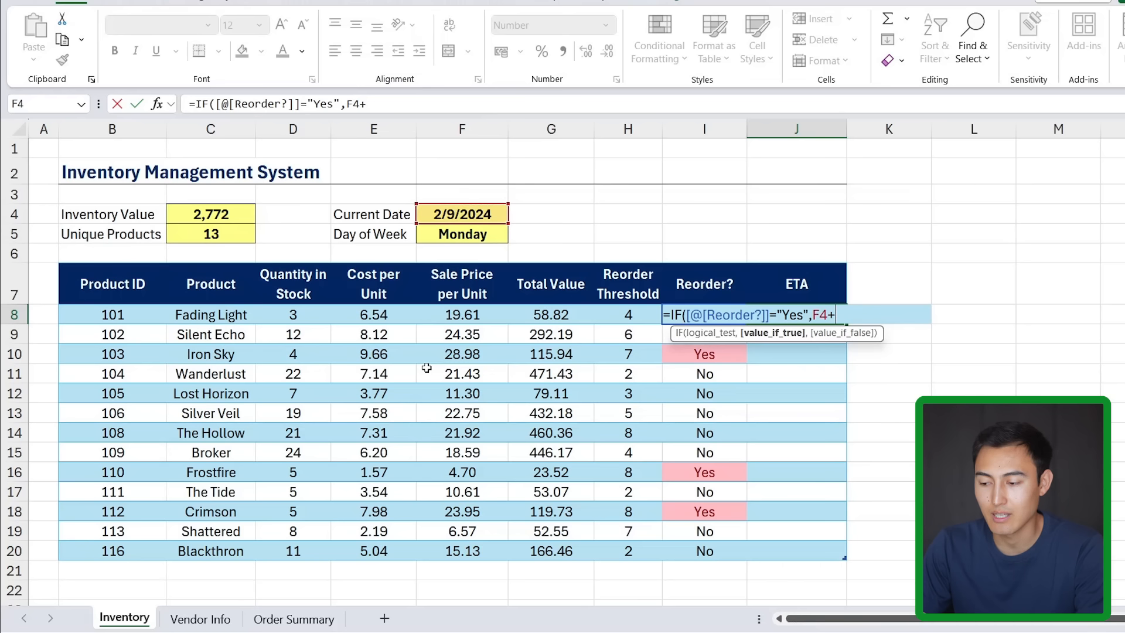
type("xlo")
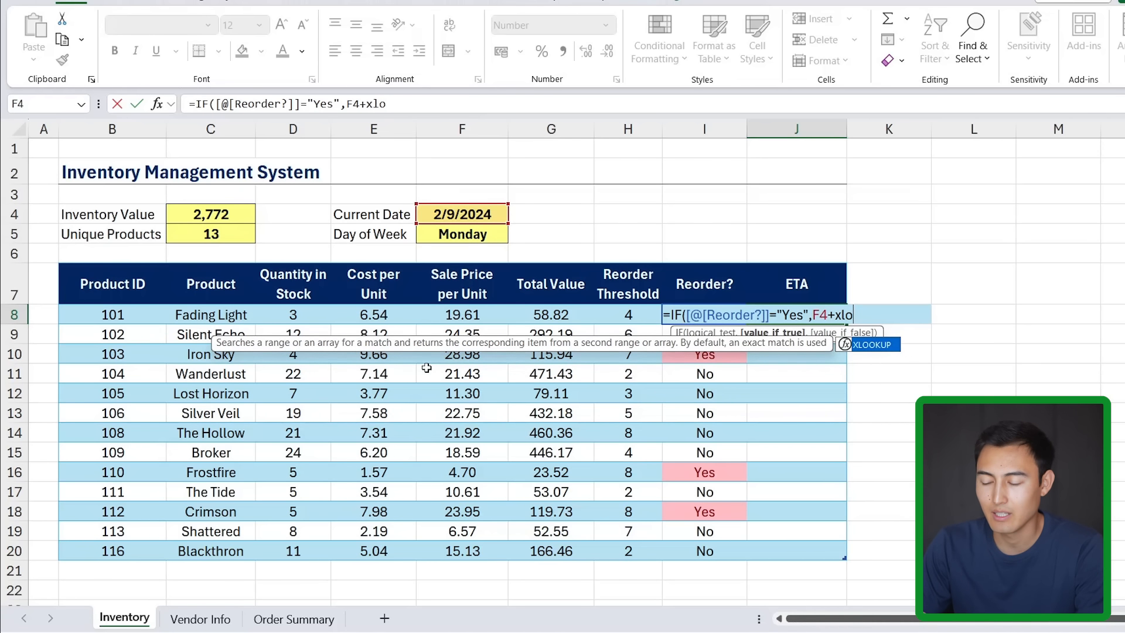
key("Tab")
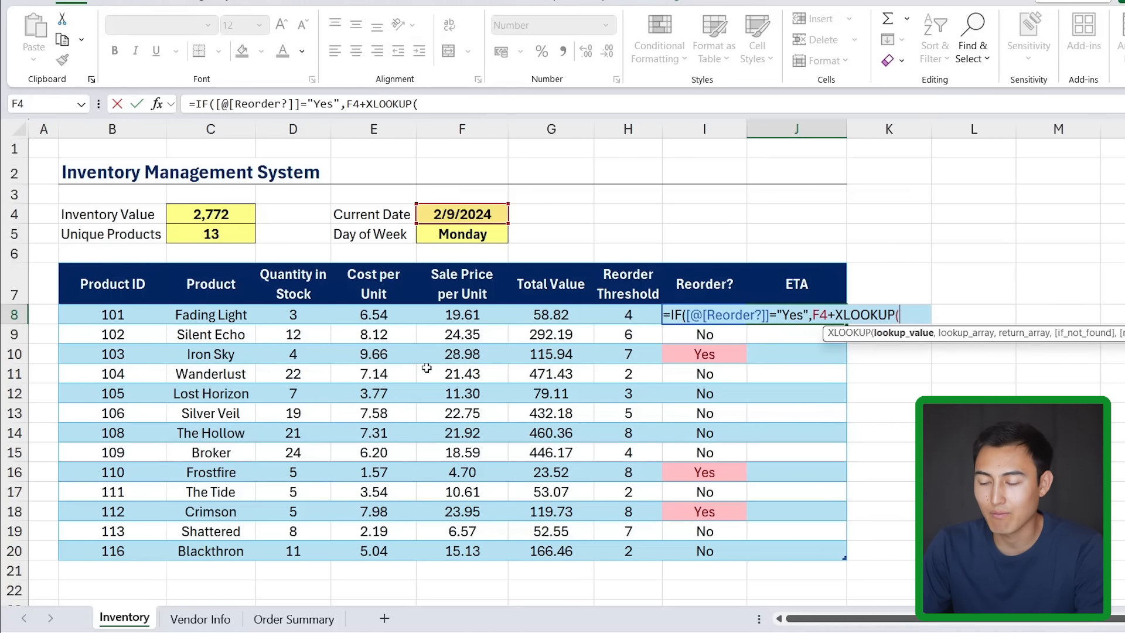
left_click(108, 322)
type(",")
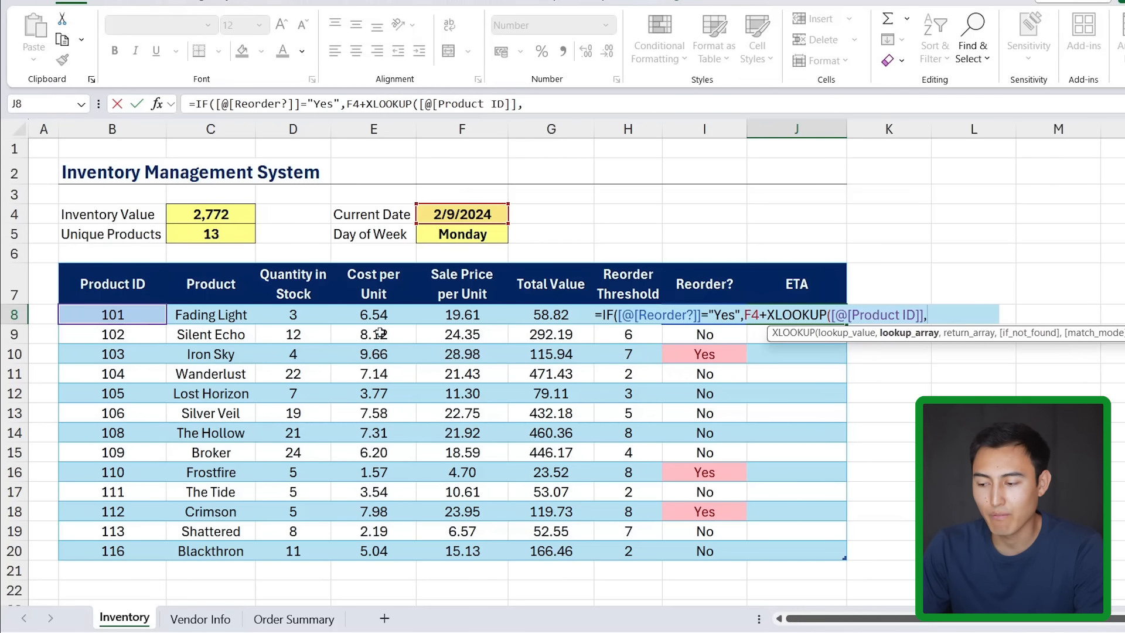
Complete the XLOOKUP with the Vendor Info table's ID column as lookup array and its Typical Order Time column as return array.
left_click(200, 620)
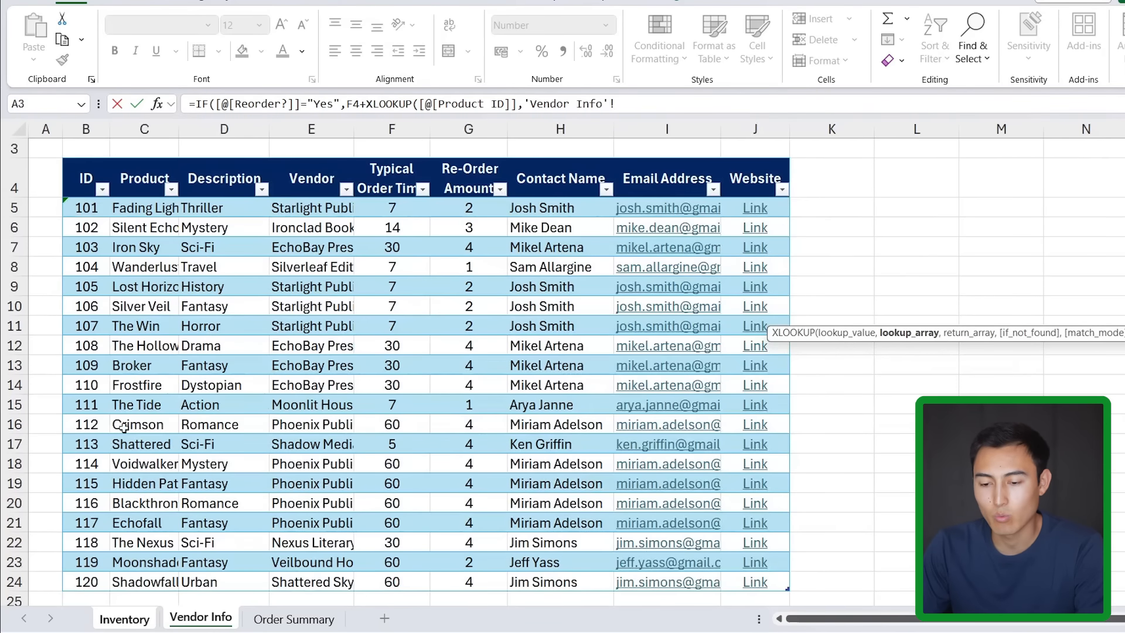
left_click(87, 208)
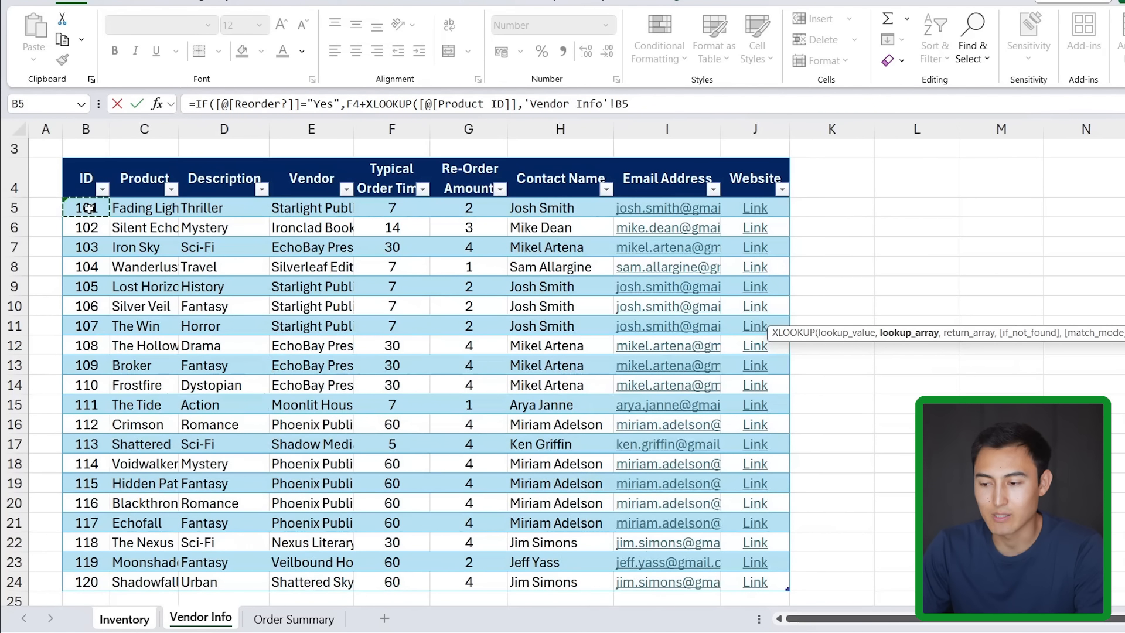
key("ctrl+shift+Down")
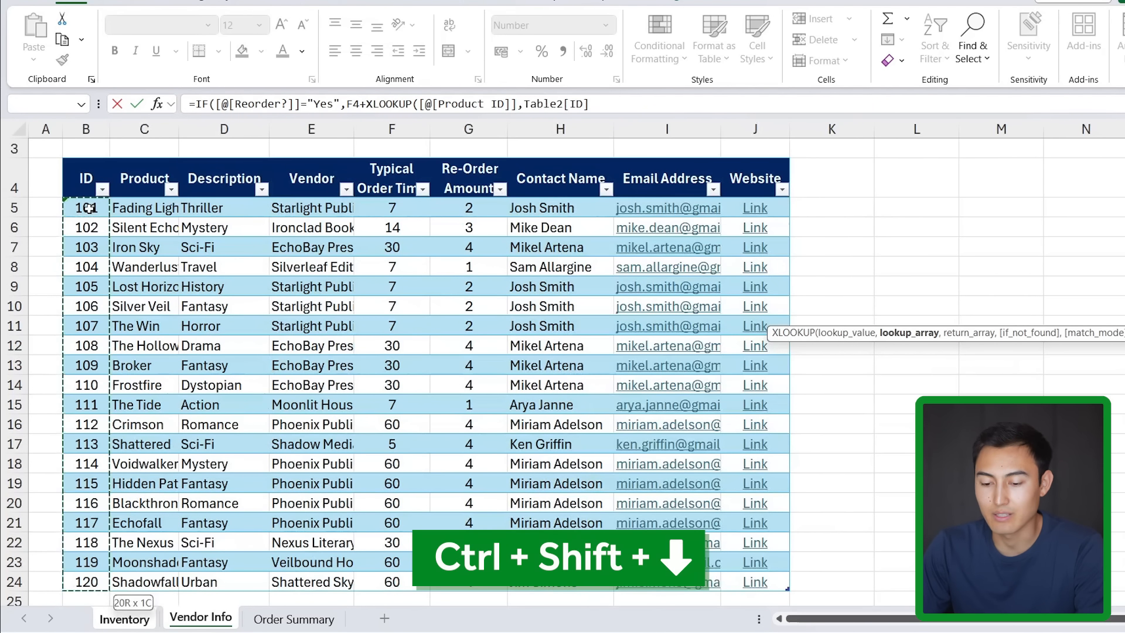
type(",")
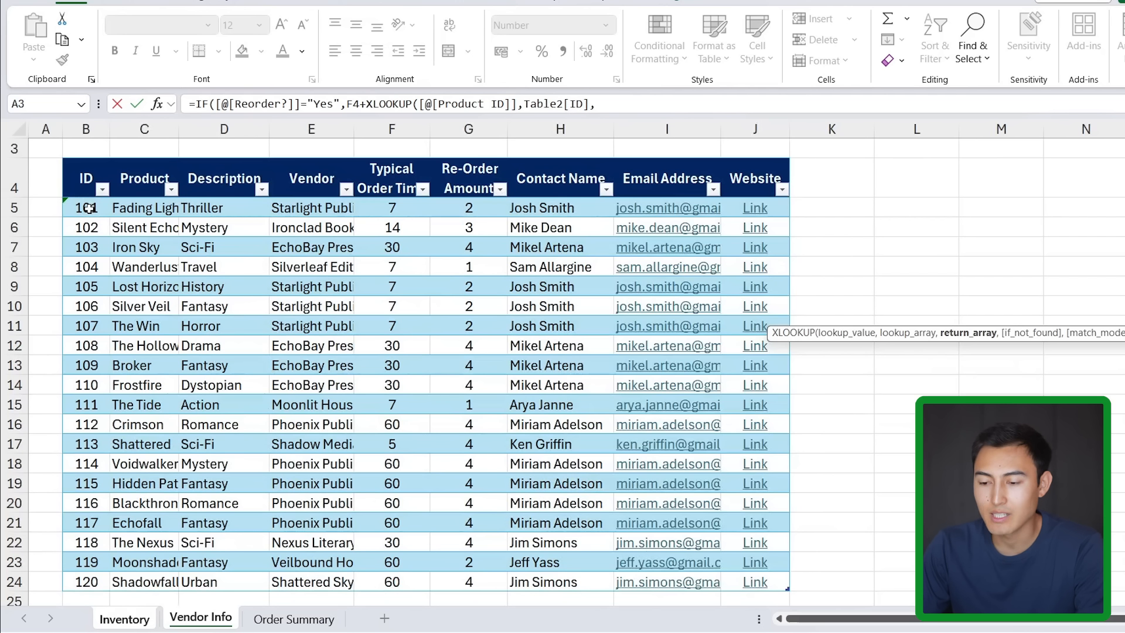
left_click(399, 207)
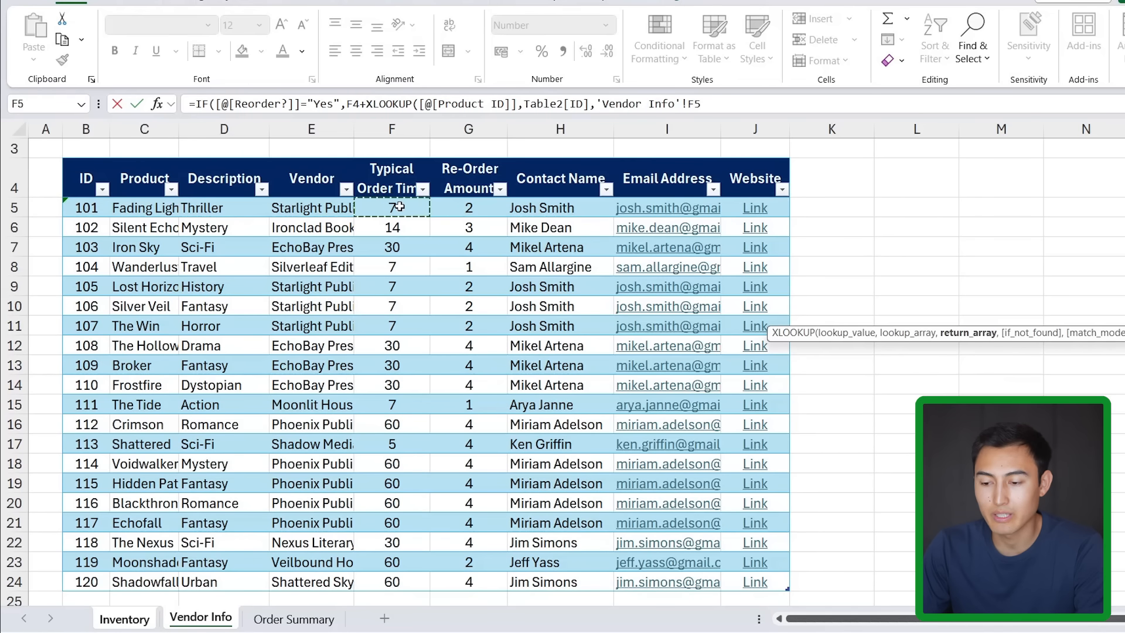
key("ctrl+shift+Down")
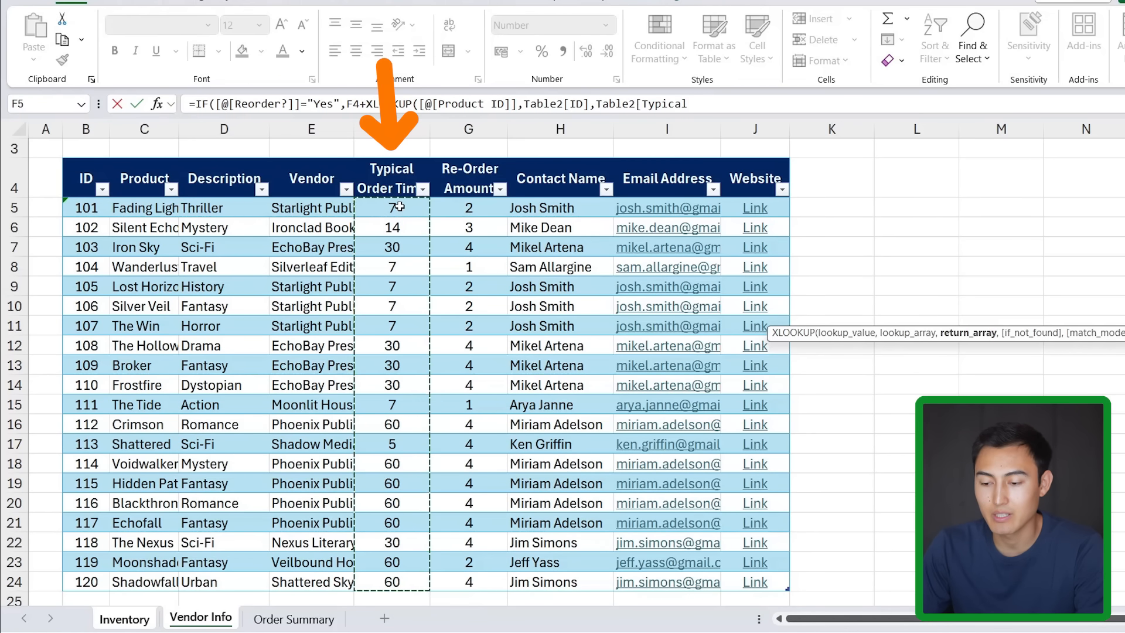
type(")")
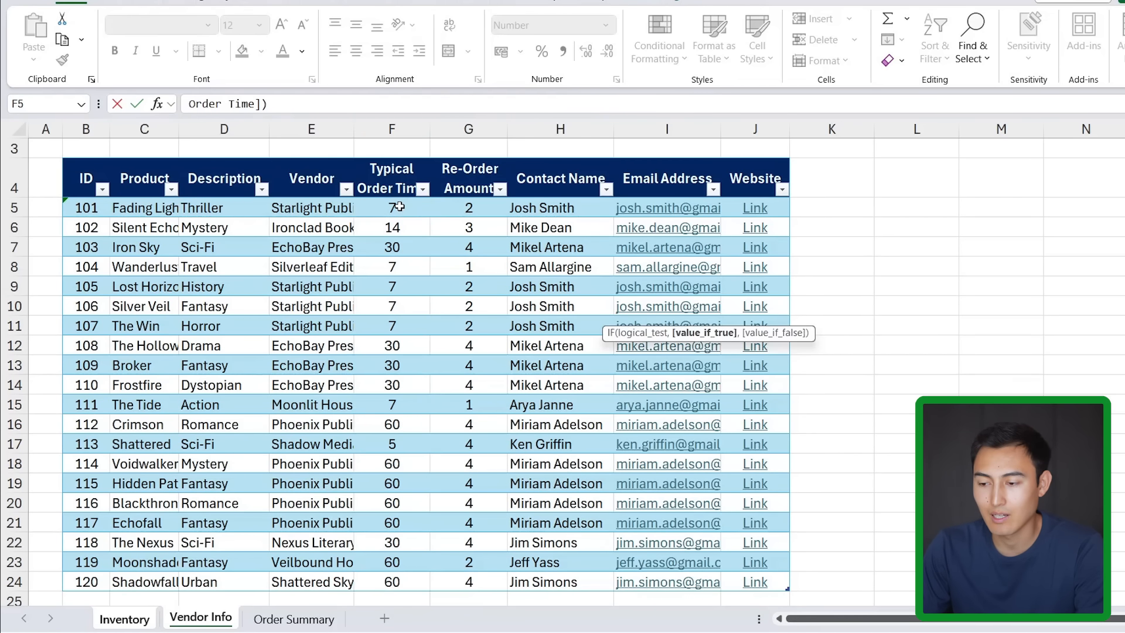
Finish the ETA formula in J8 with an empty string "" as the value if false and commit it.
key("Return")
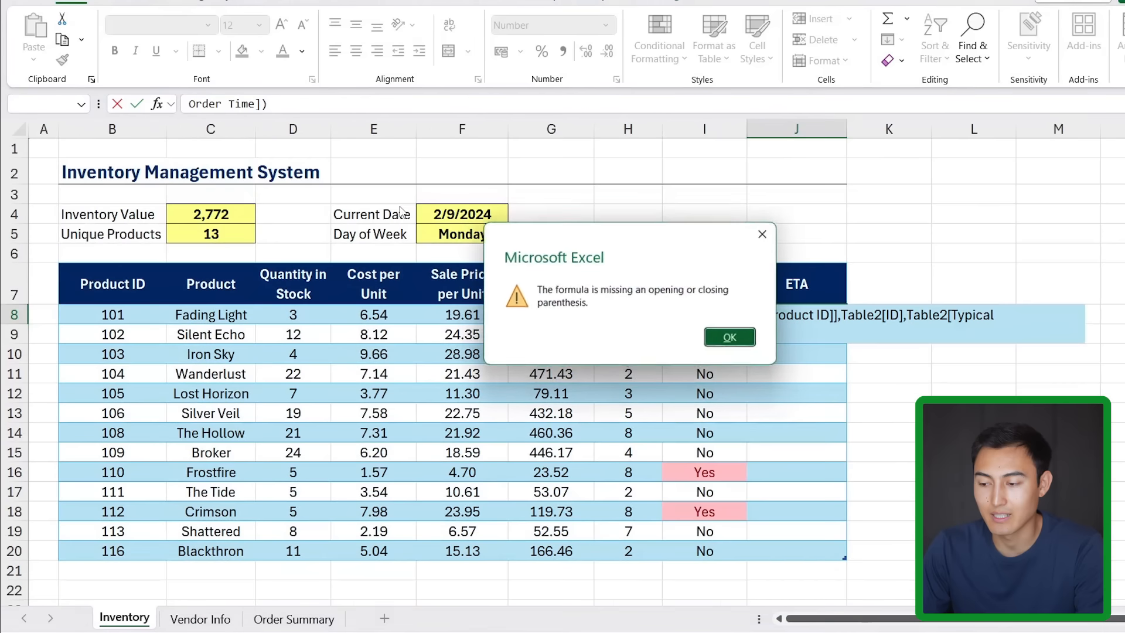
key("Return")
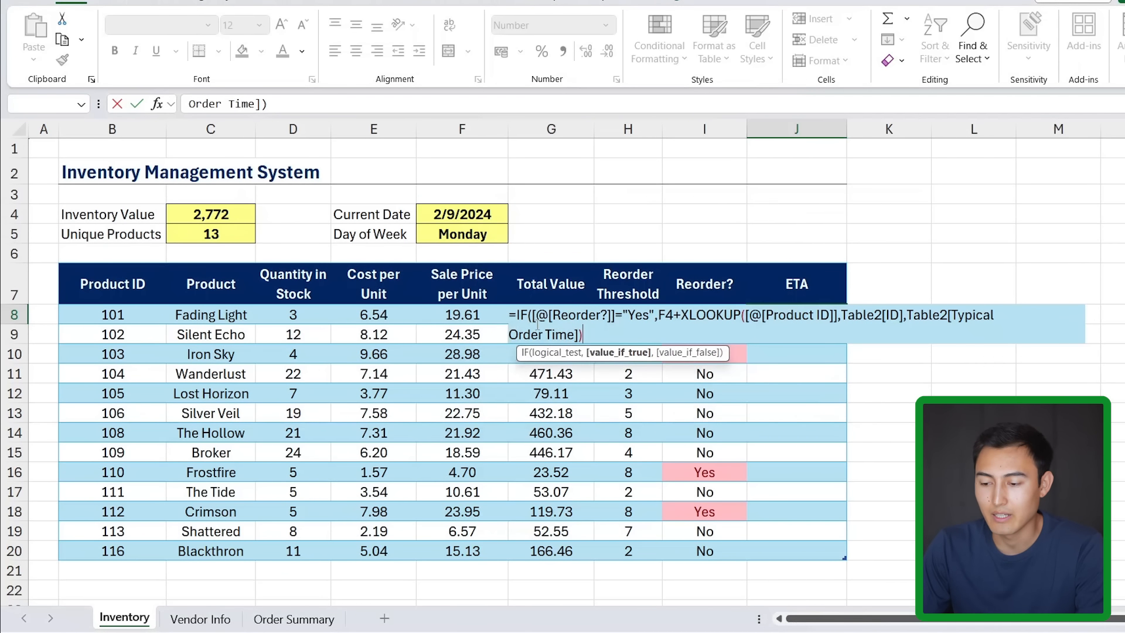
type(",")
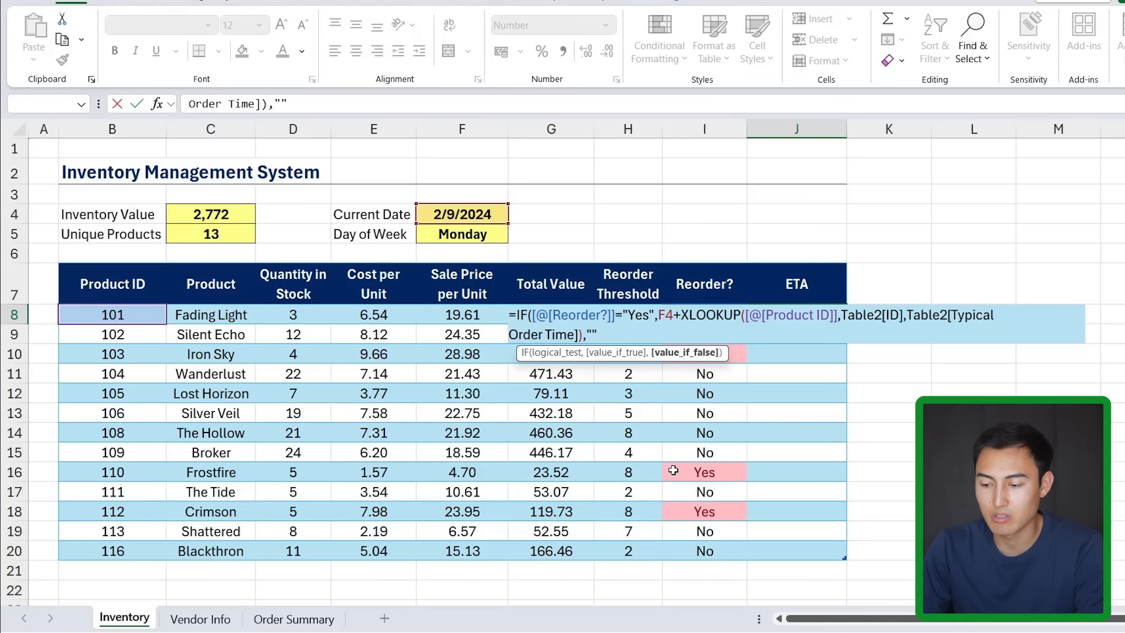
type(")")
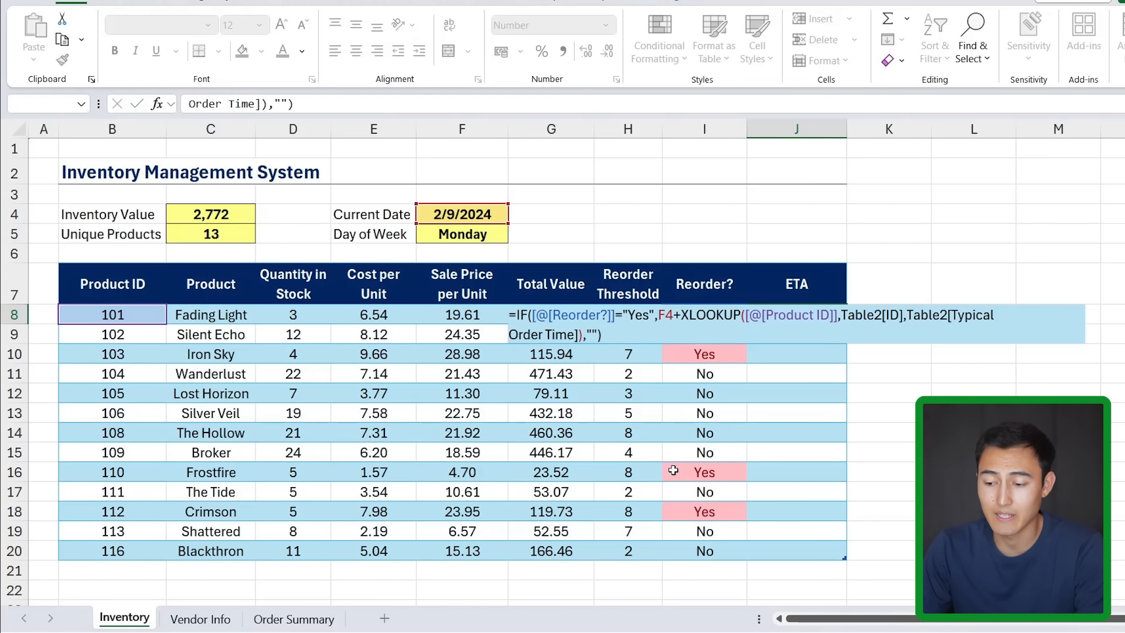
key("ctrl+Return")
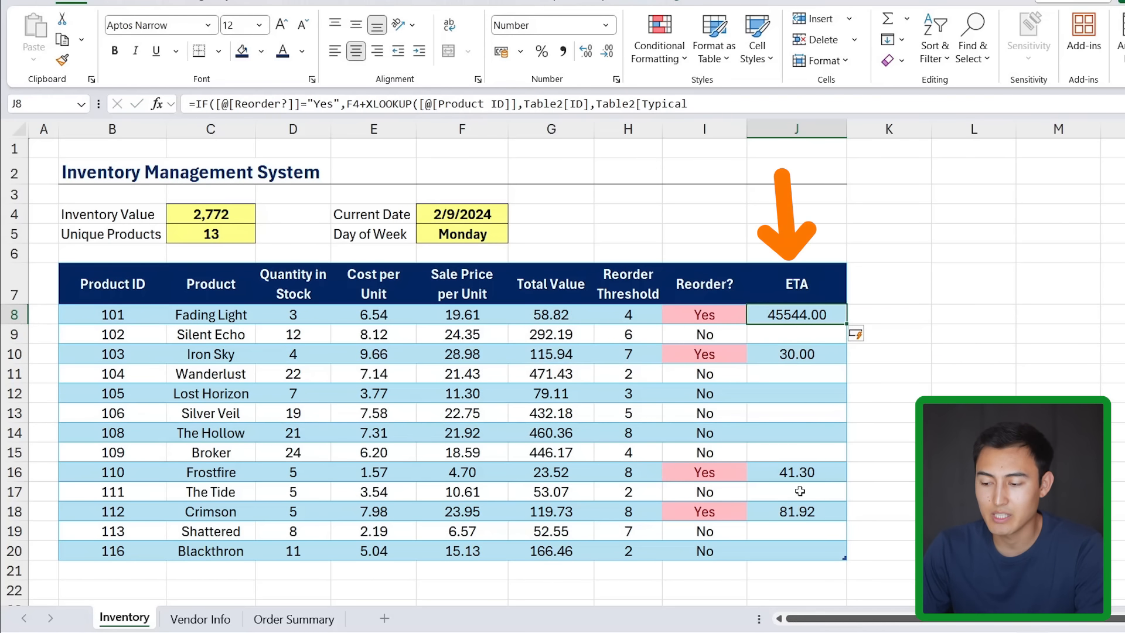
Format the ETA cells J8:J20 as dates of type *14/03/2012 with the English (United Kingdom) locale.
key("shift+Down")
key("shift+Down")
key("shift+Down")
key("shift+Down")
key("shift+Down")
key("shift+Down")
key("shift+Down")
key("shift+Down")
key("shift+Down")
key("shift+Down")
key("shift+Down")
key("shift+Down")
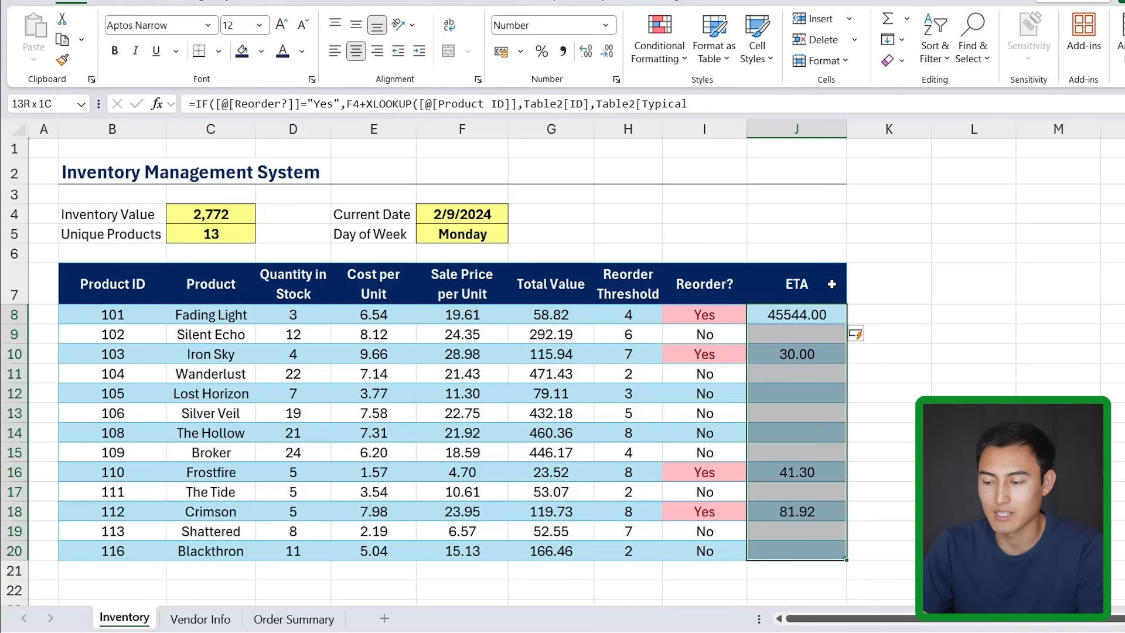
key("ctrl+1")
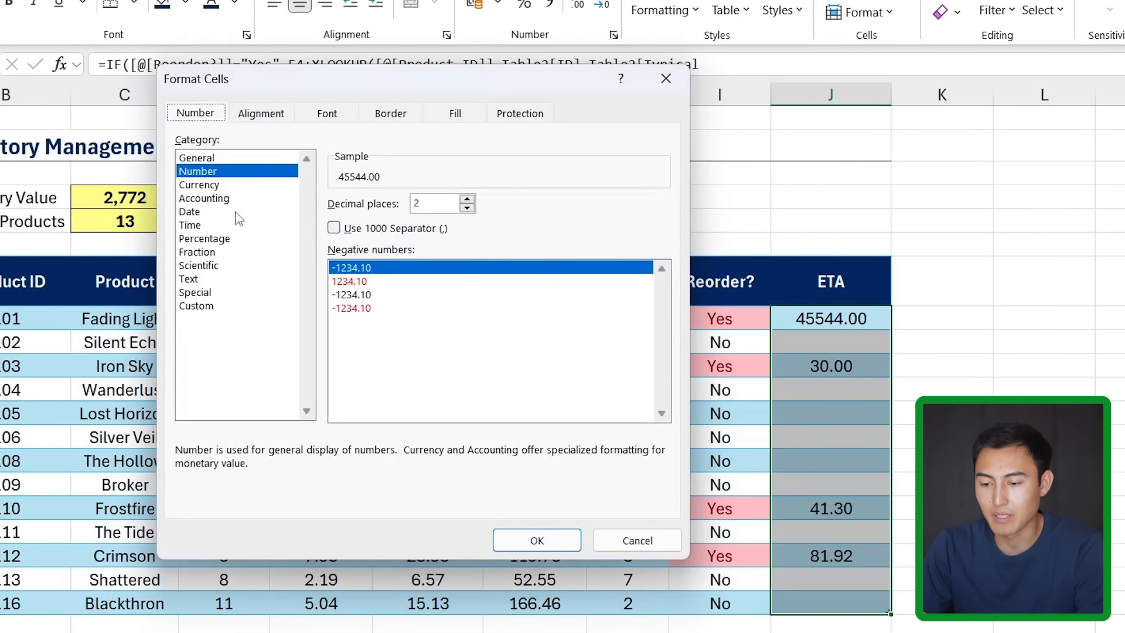
left_click(303, 226)
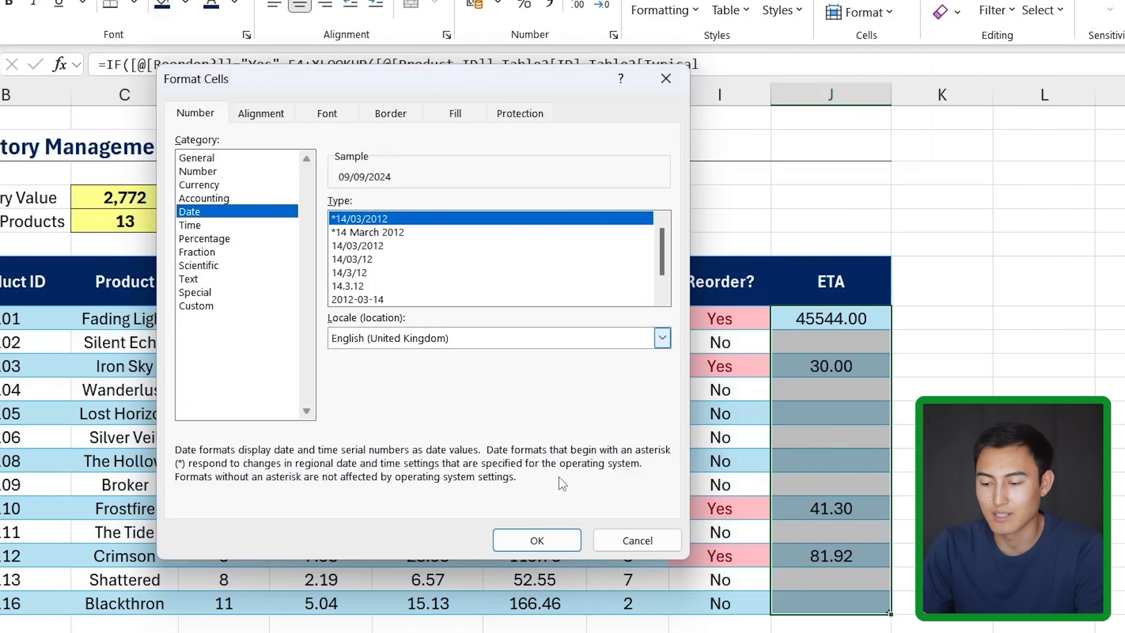
left_click(523, 540)
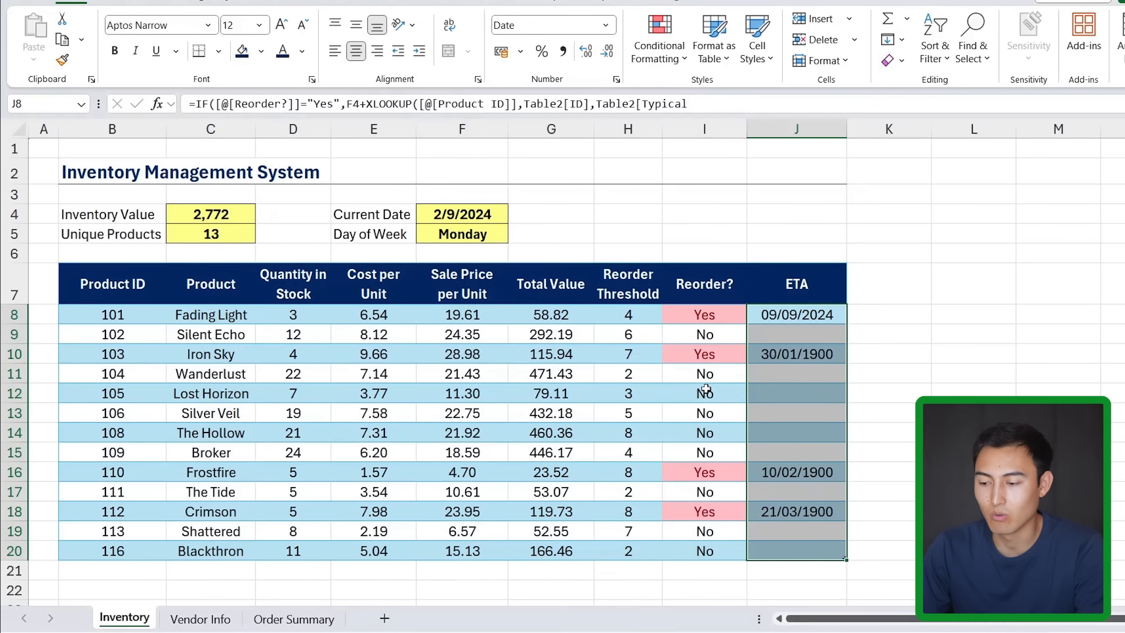
left_click(704, 315)
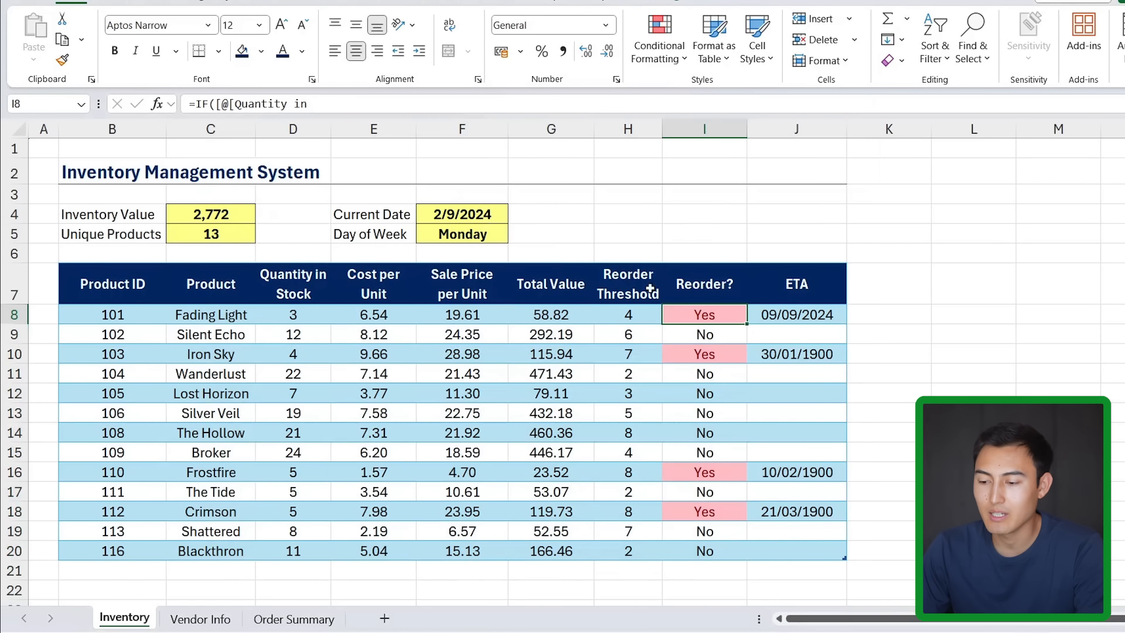
Make the current date reference in the ETA formula in J8 absolute as $F$4 and commit it for the whole ETA column.
left_click(775, 317)
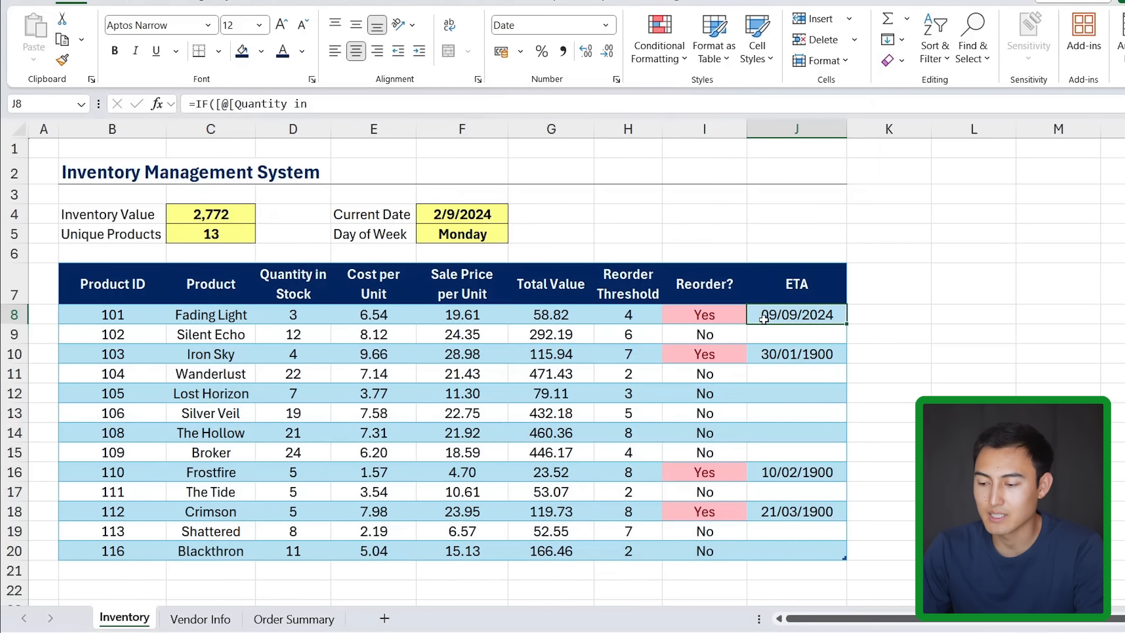
left_click(787, 356)
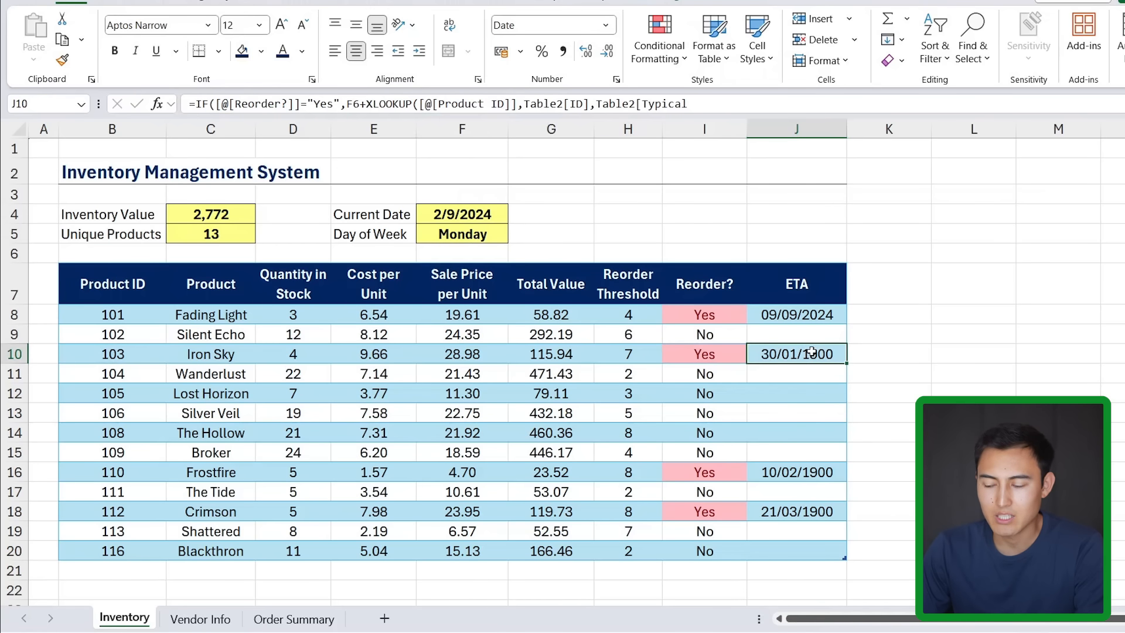
key("Up")
key("F2")
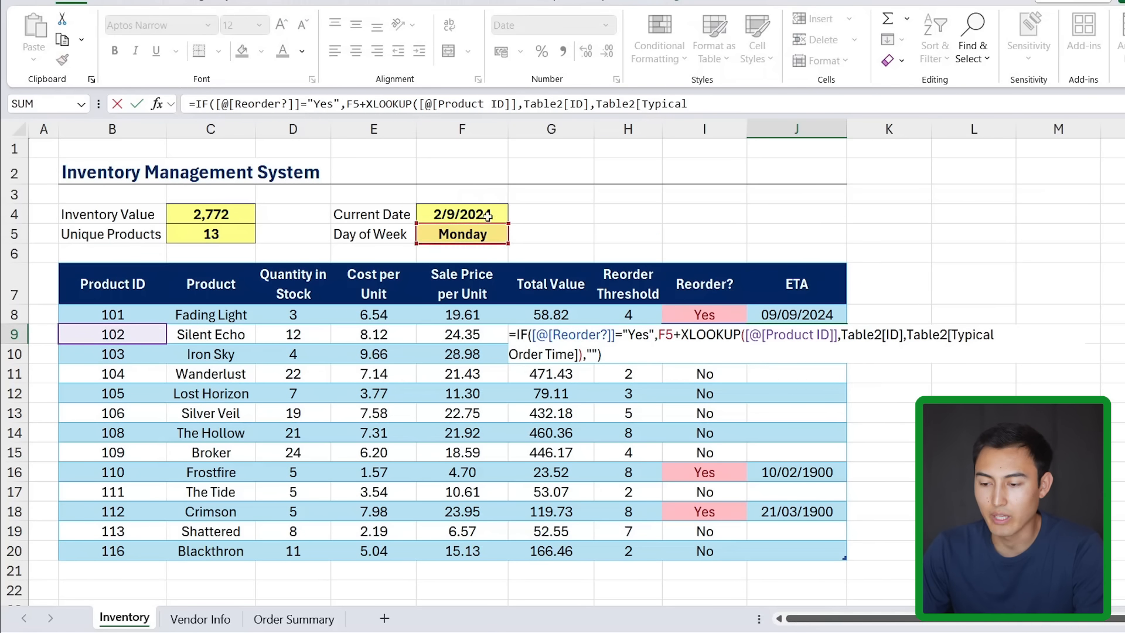
key("shift+Return")
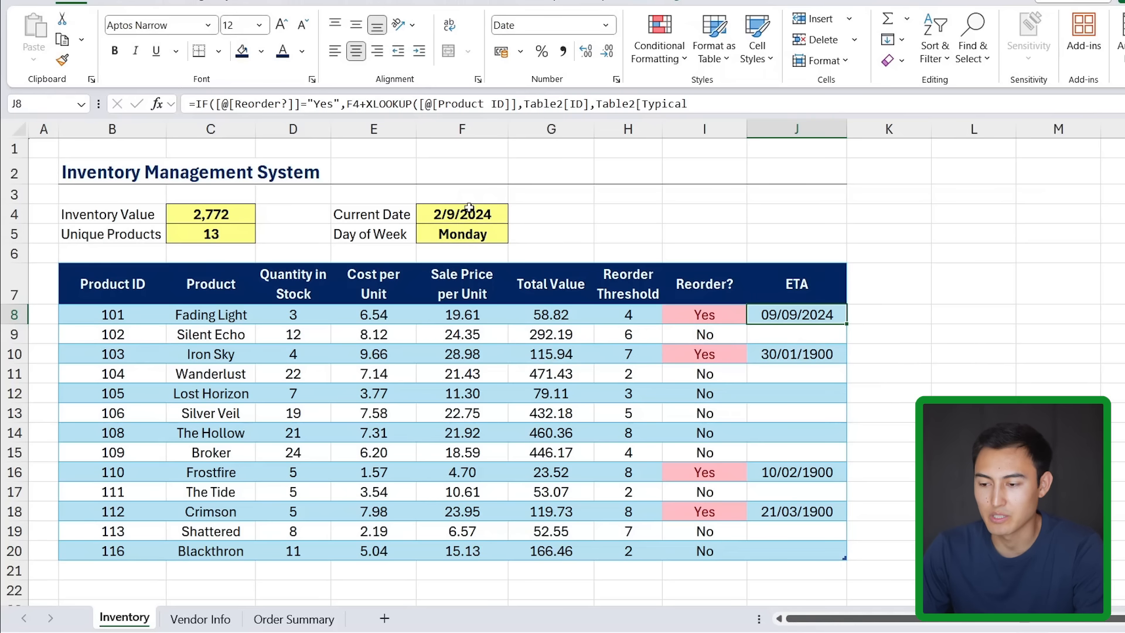
key("F2")
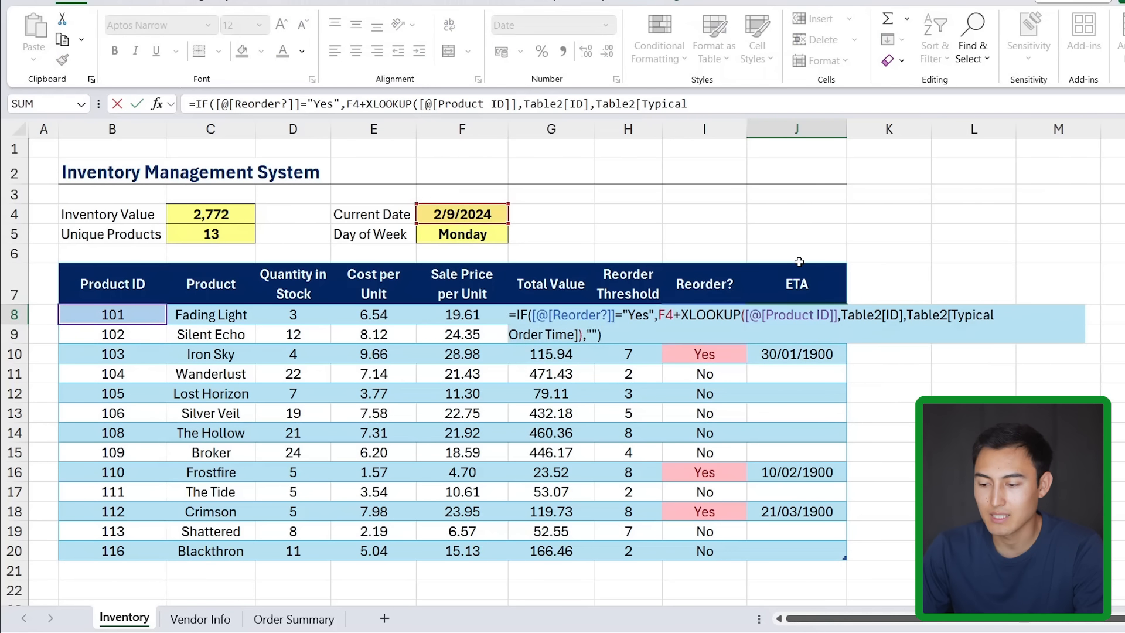
double_click(662, 315)
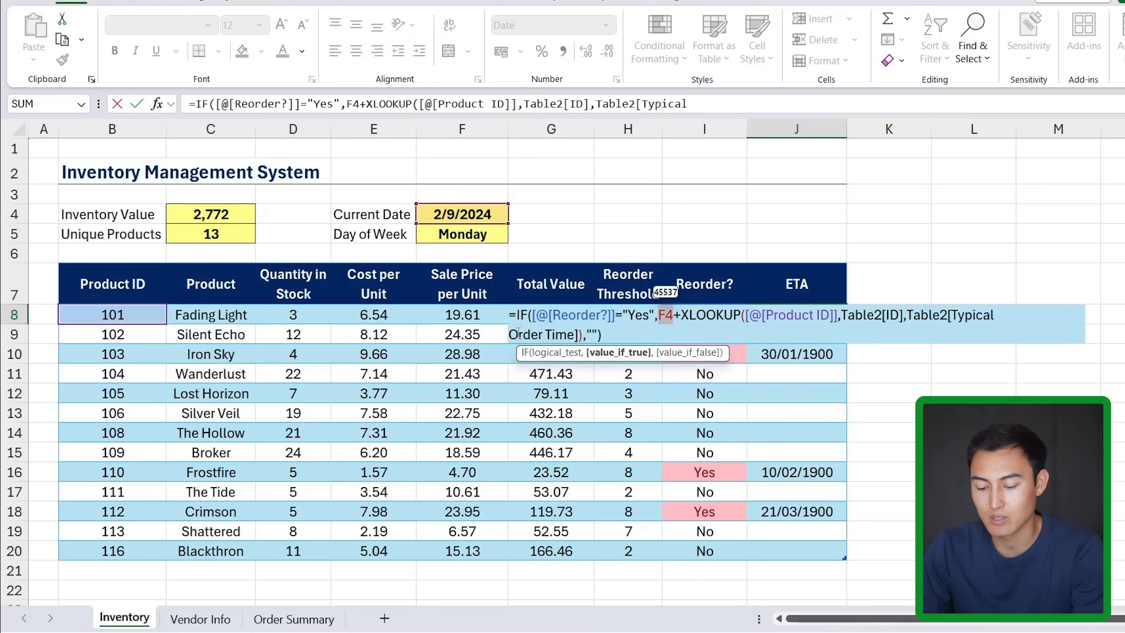
key("F4")
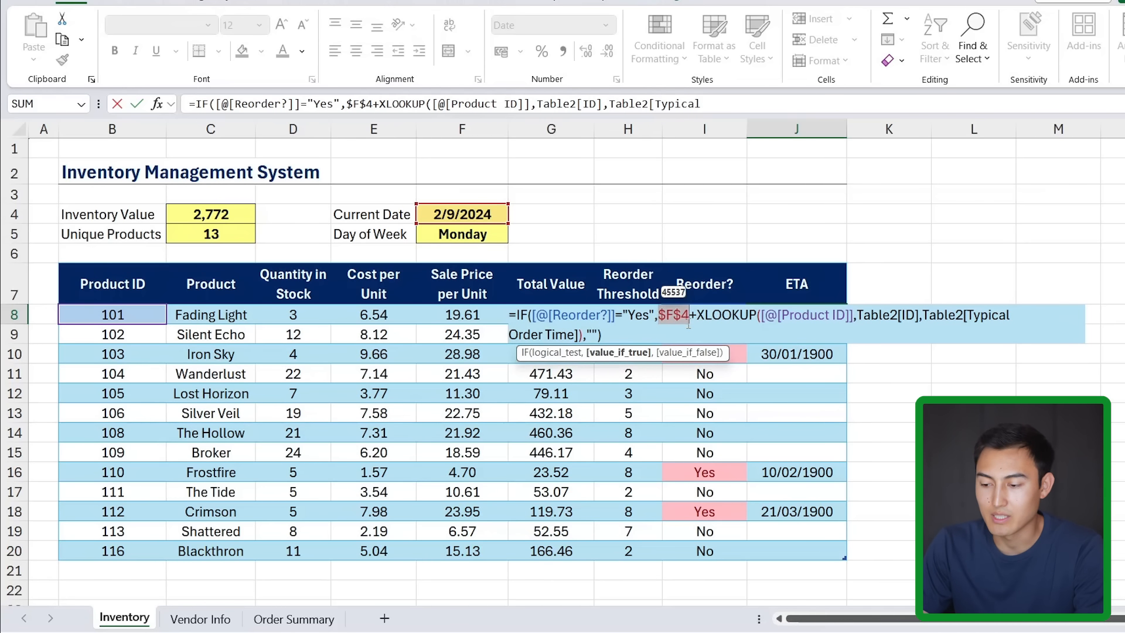
key("Return")
key("Up")
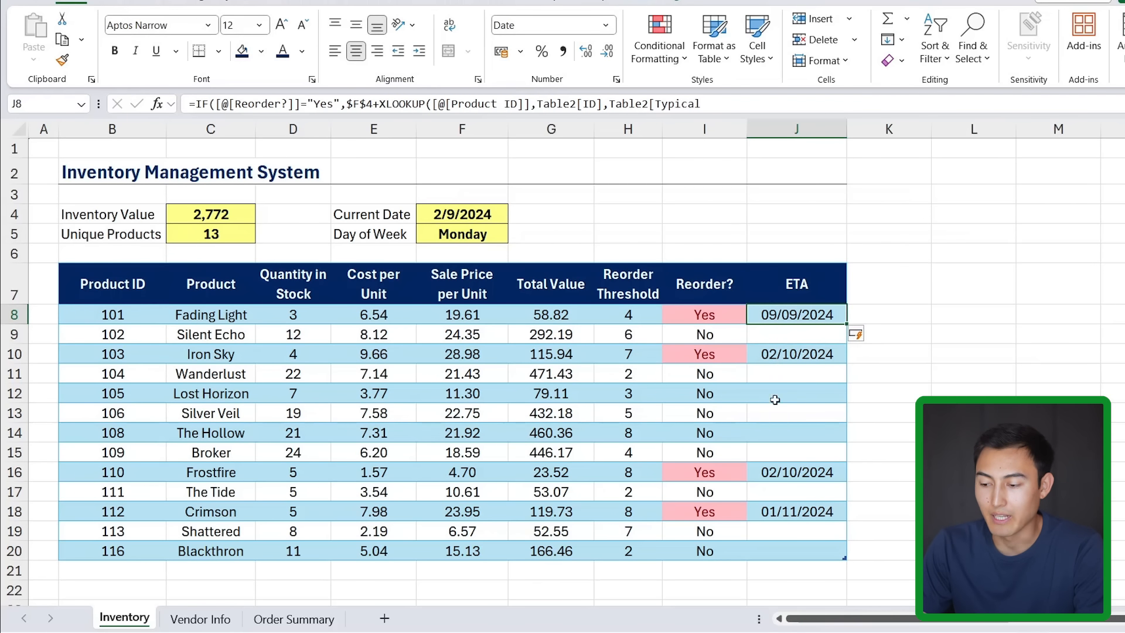
Examine the ETA formula in J10, then compare the empty Daily Order Summary table with the Inventory sheet.
key("Down")
key("Down")
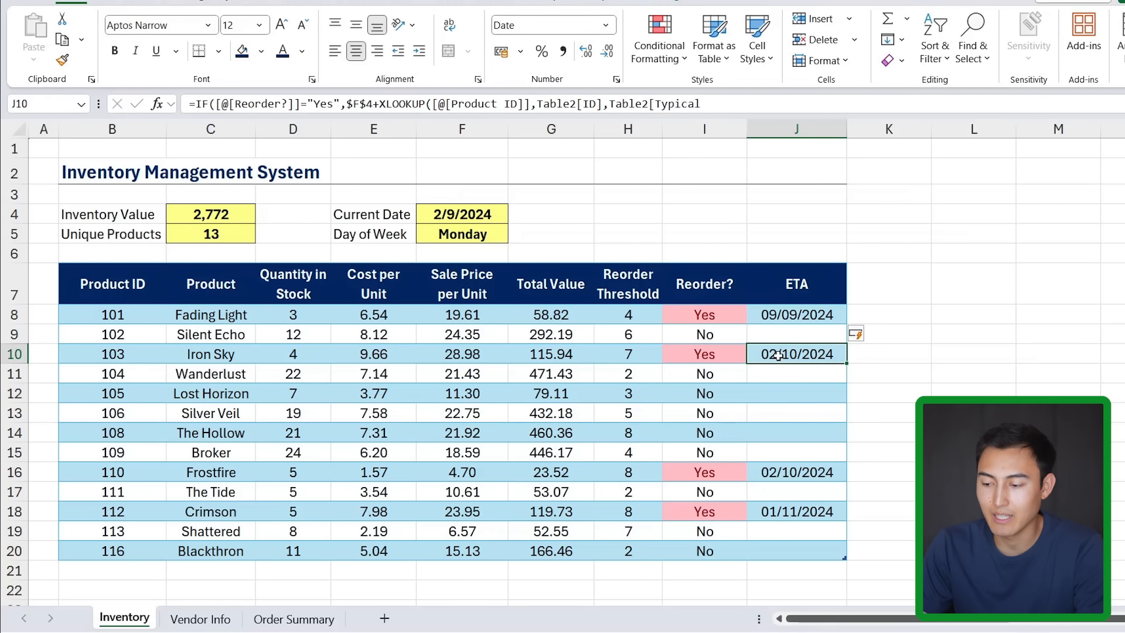
double_click(778, 355)
key("Escape")
key("Down")
key("Down")
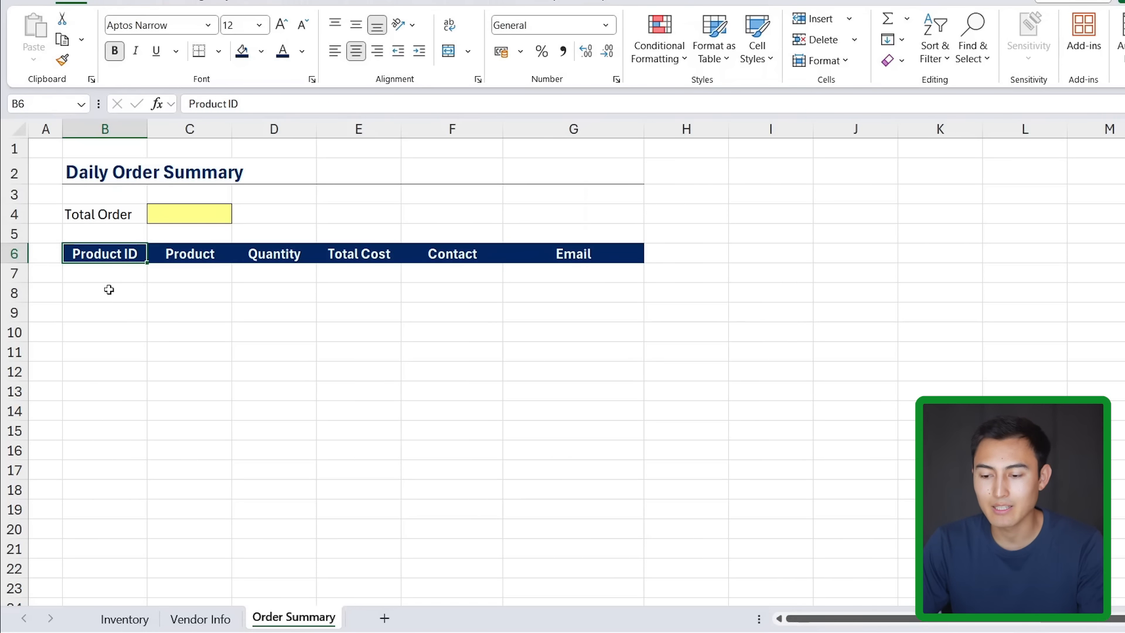
left_click_drag(109, 274, 432, 427)
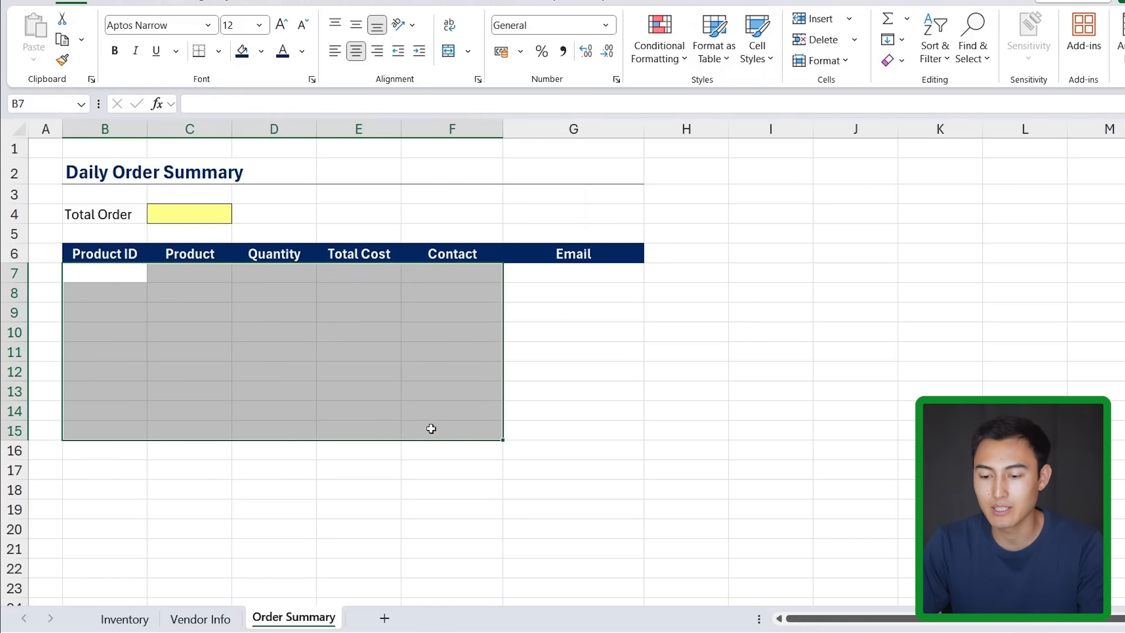
left_click(173, 329)
left_click(145, 615)
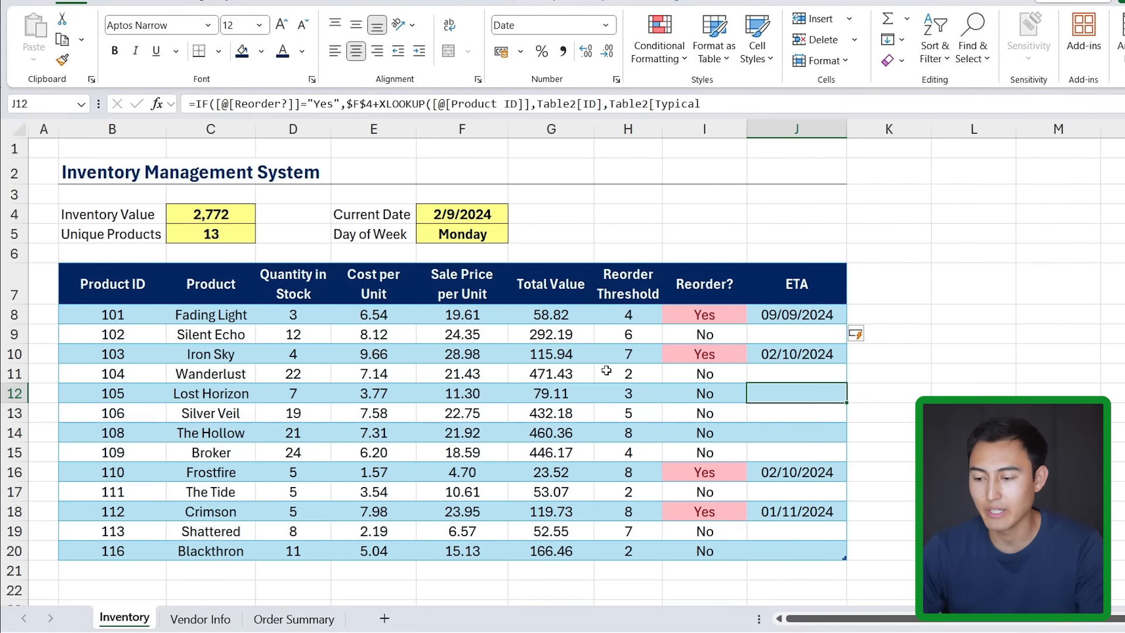
In B7 of the Order Summary sheet, start a FILTER formula with the Inventory table's Product ID and Product columns as the array.
left_click(291, 619)
left_click_drag(107, 280, 545, 464)
key("Up")
key("Down")
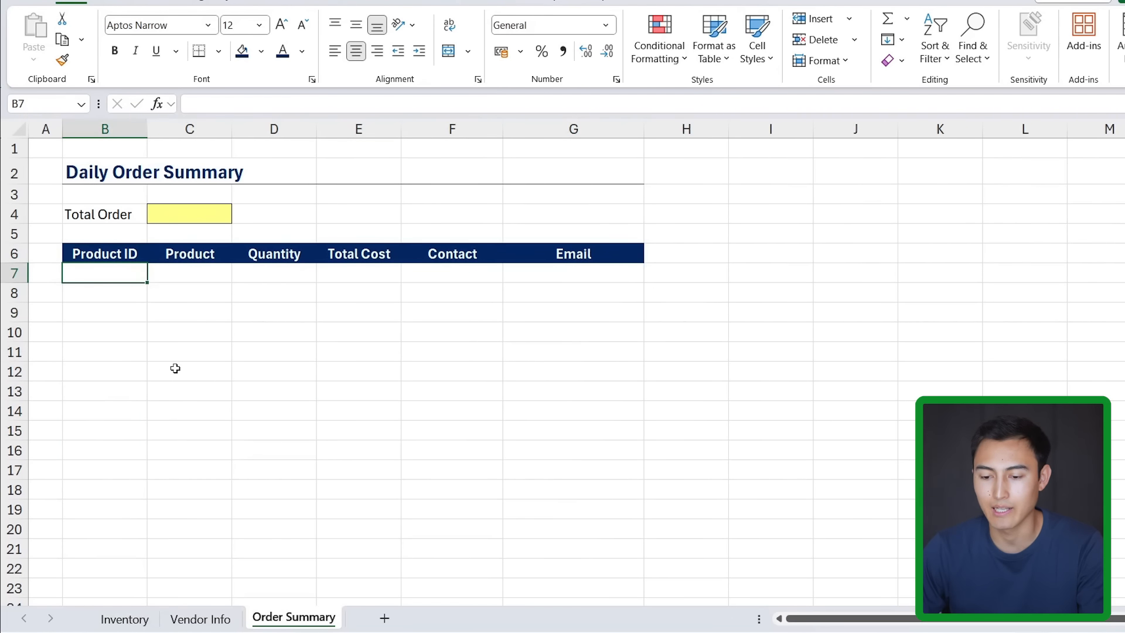
type("=")
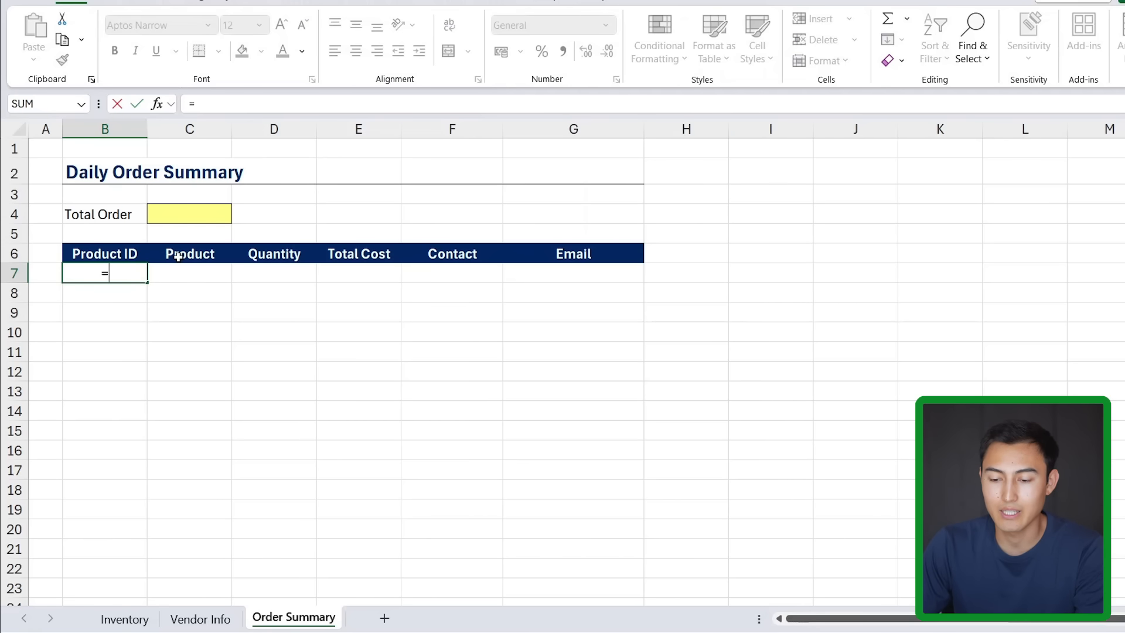
type("filter")
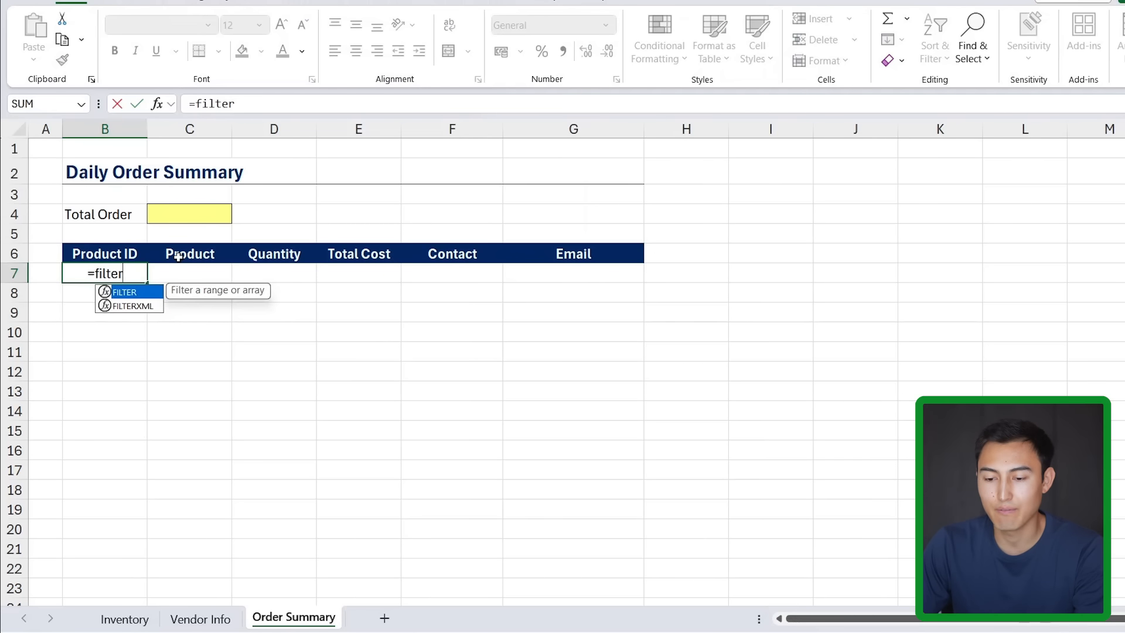
key("Tab")
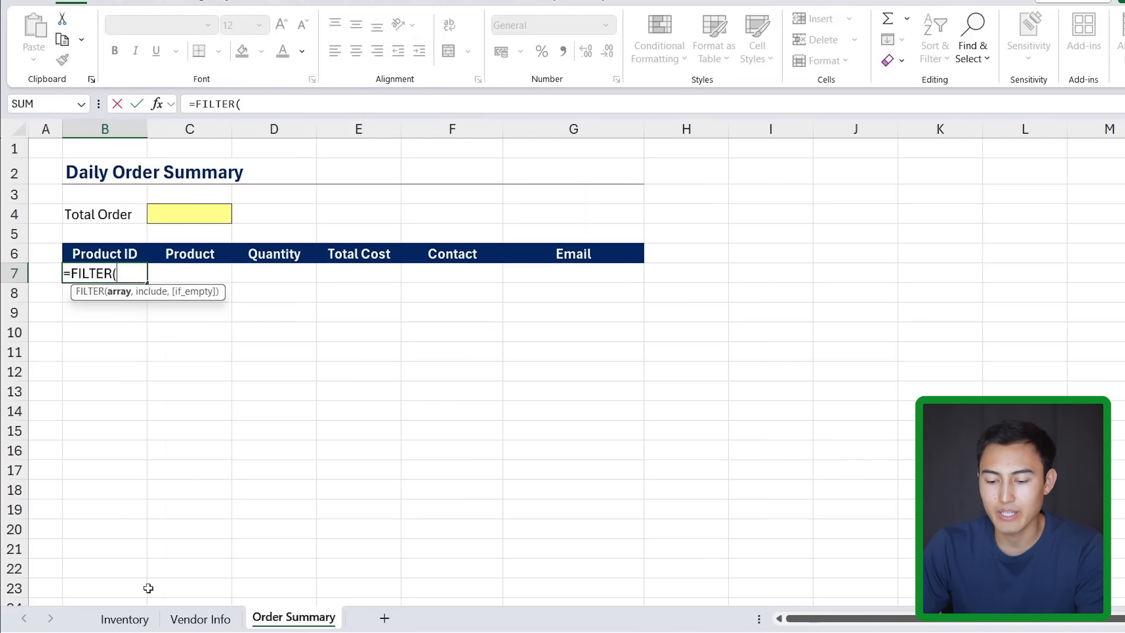
left_click(131, 624)
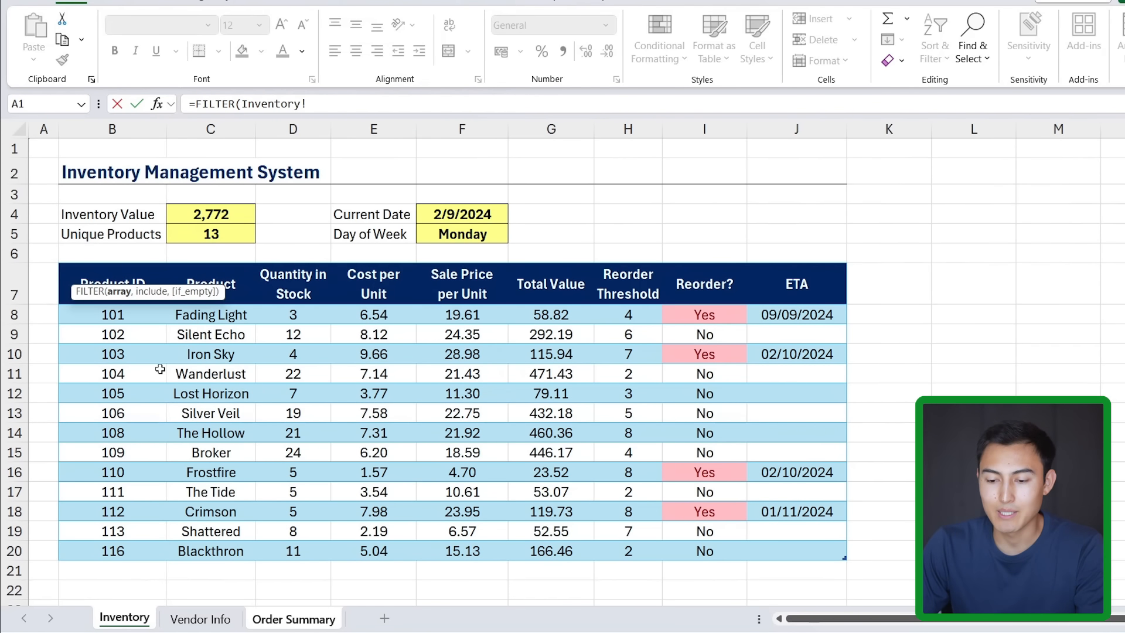
left_click_drag(93, 275, 189, 378)
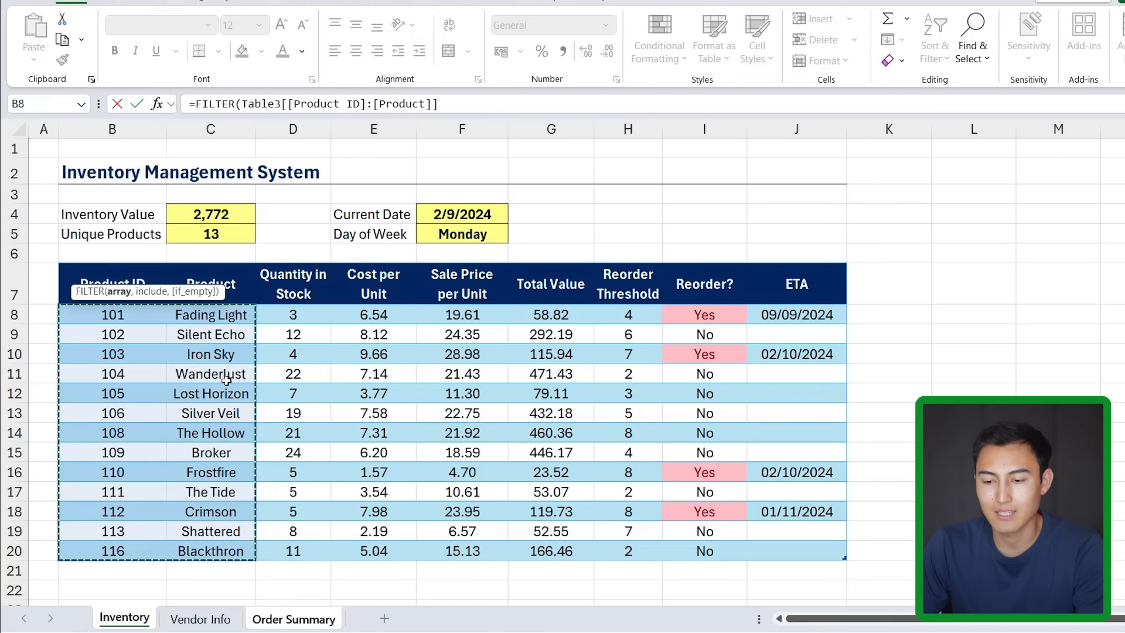
type(",")
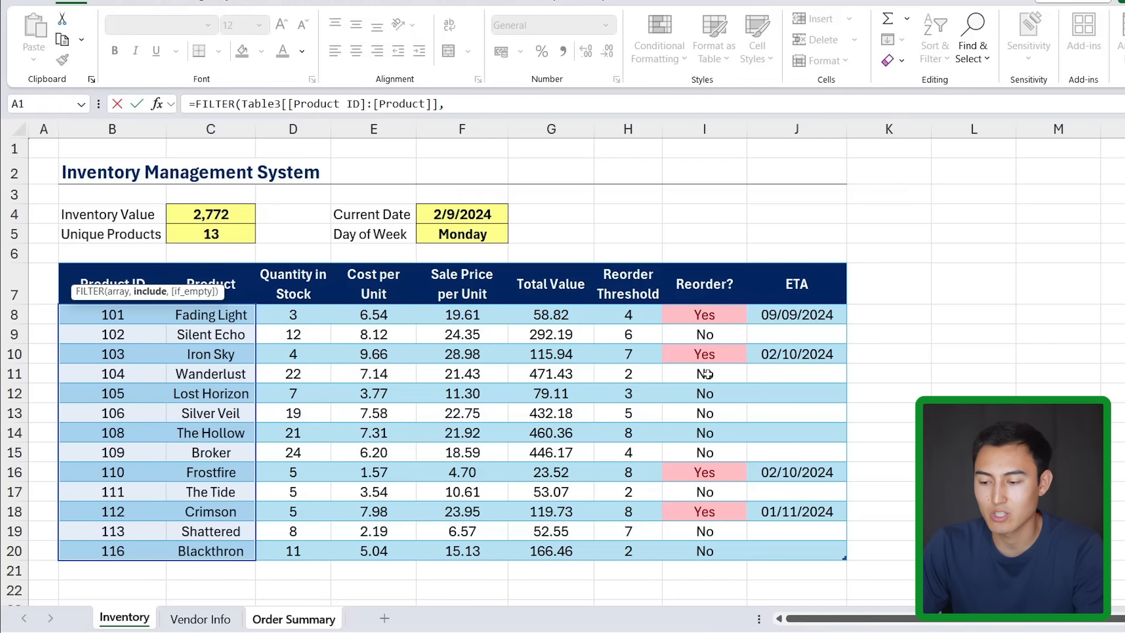
Complete the FILTER formula with the include condition that the Inventory table's Reorder? column equals "Yes" and commit it.
left_click_drag(711, 316, 706, 556)
type("=\"Yes")
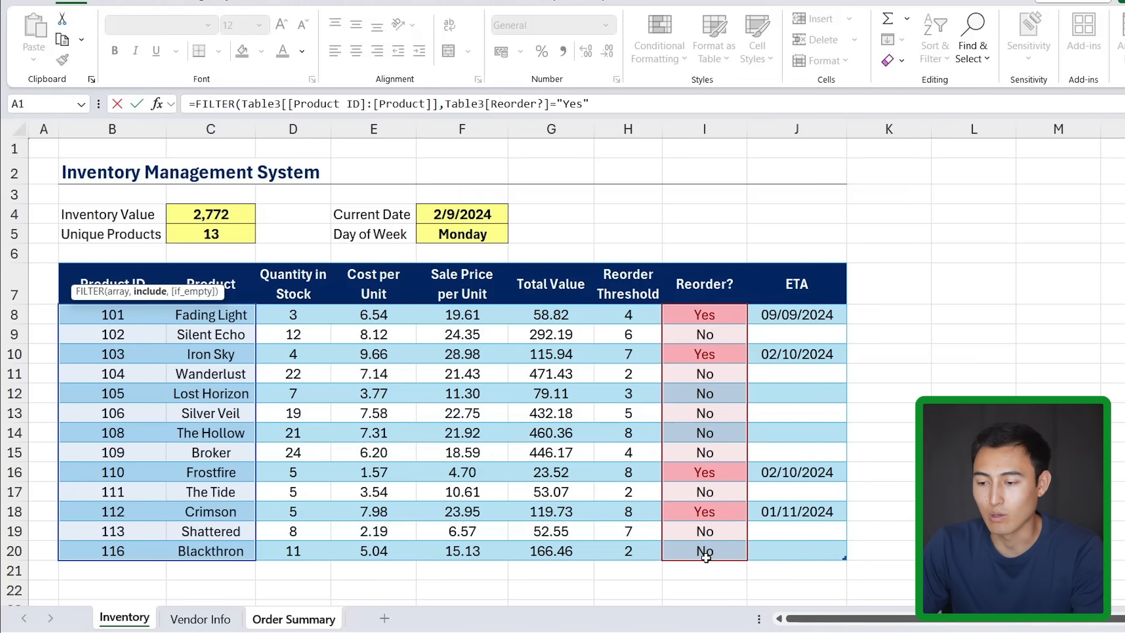
type("\")")
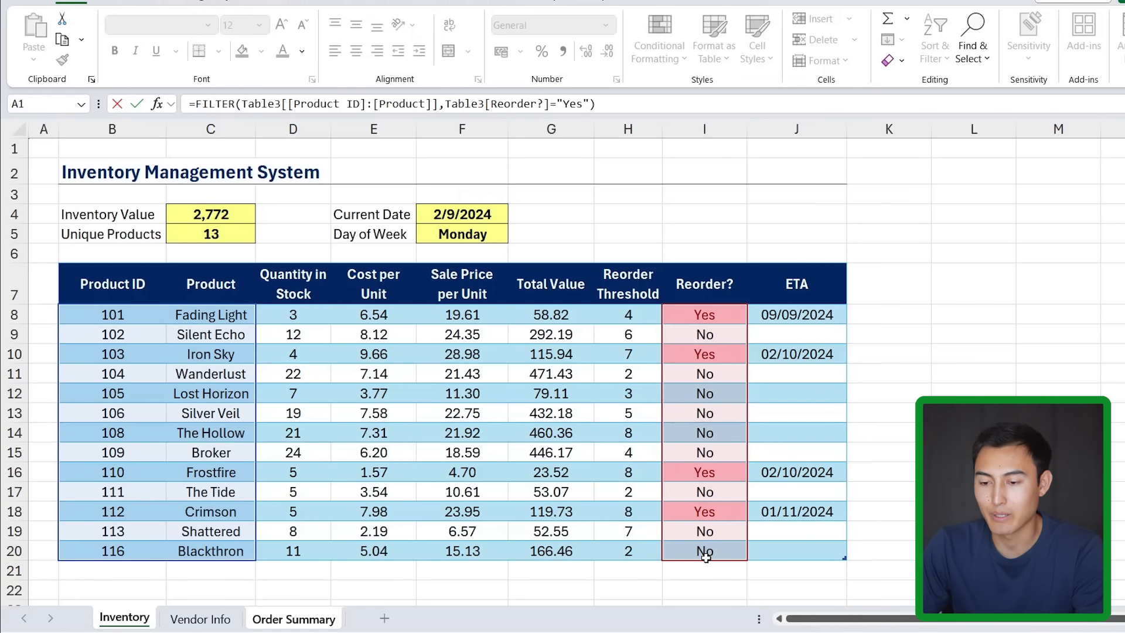
key("Return")
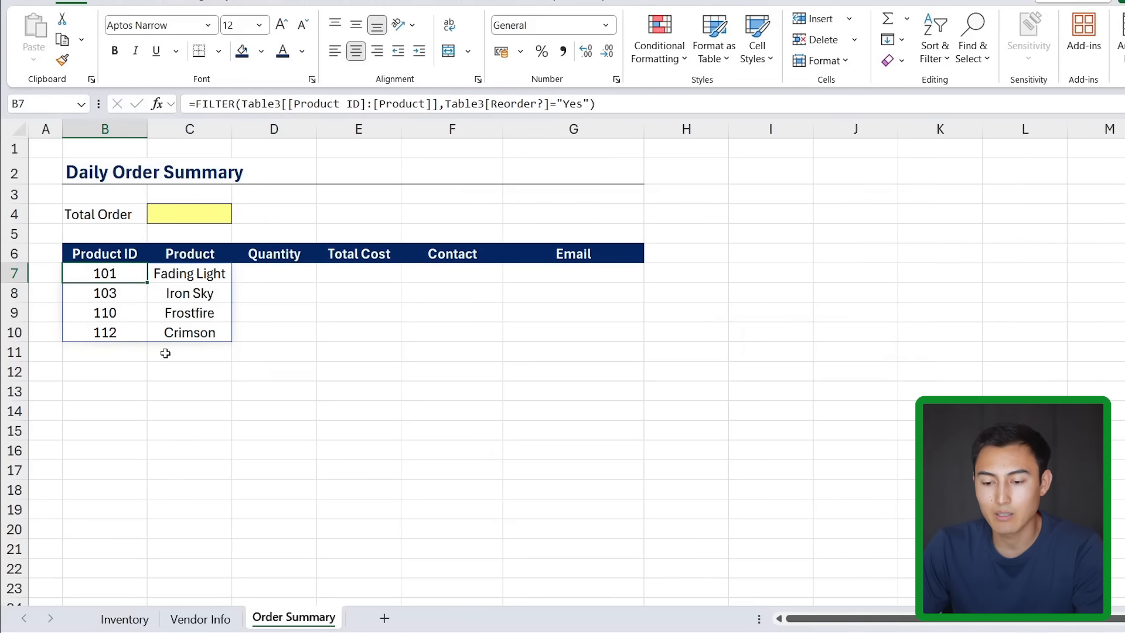
In the Quantity cell D7 of the Order Summary sheet, start an XLOOKUP with Product ID B7 as the lookup value.
left_click(124, 619)
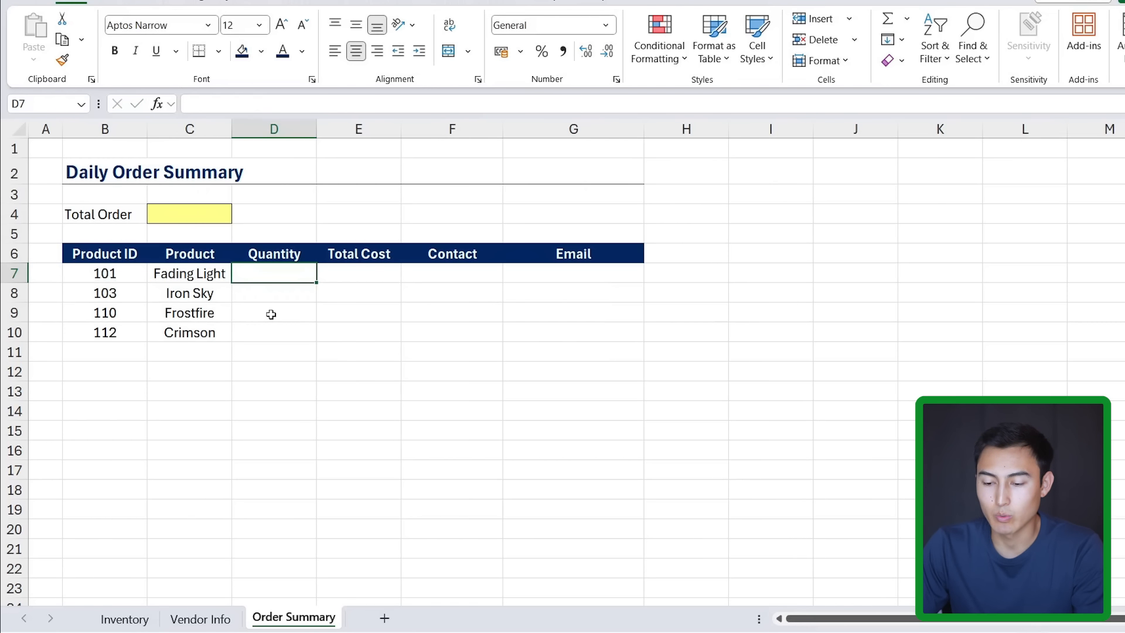
type("=")
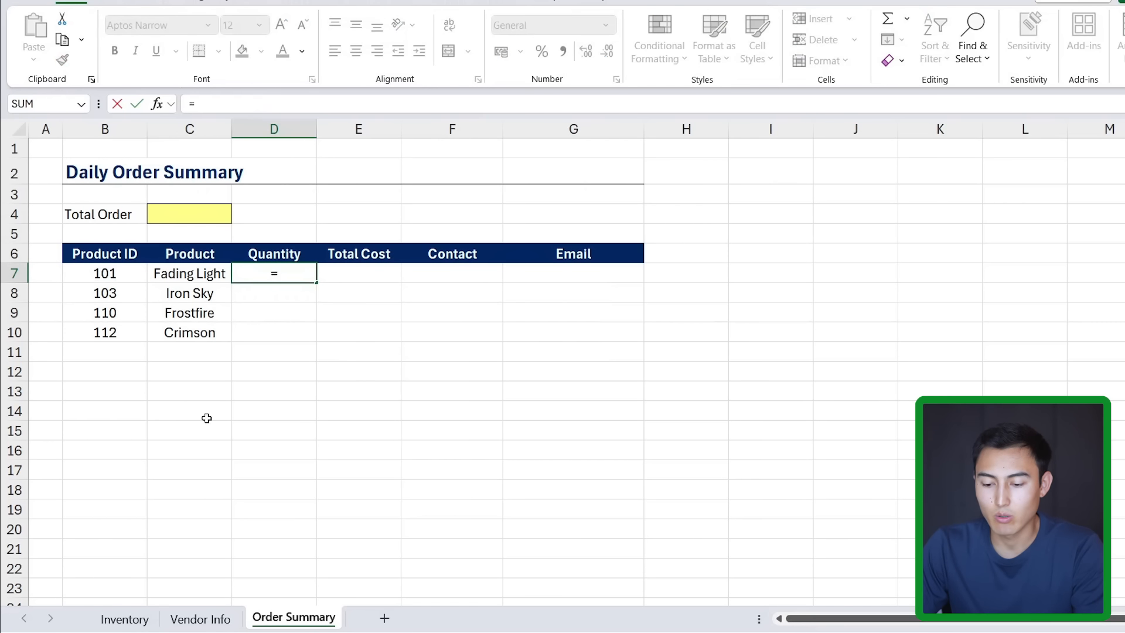
type("xlo")
key("Tab")
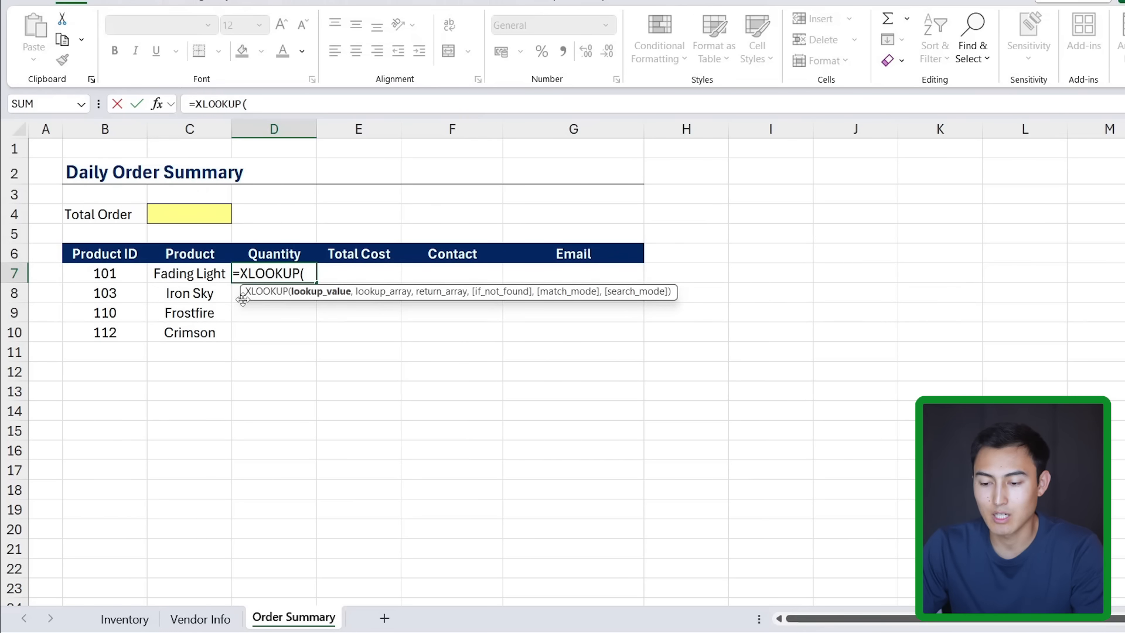
left_click(94, 273)
type(",")
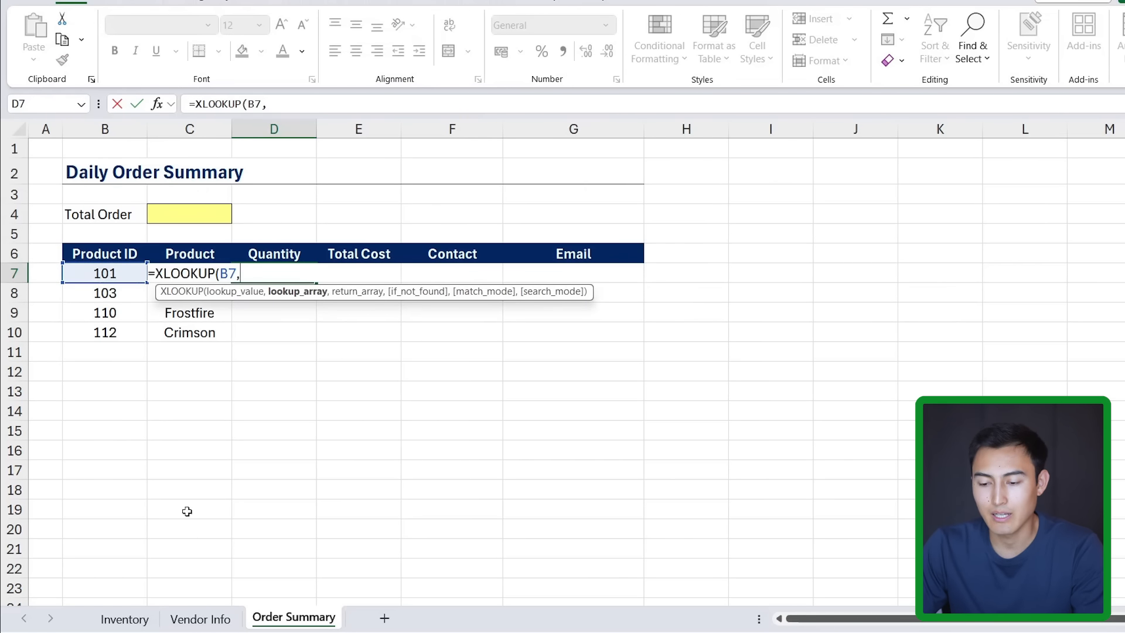
Set the XLOOKUP's lookup array to the Vendor Info table's ID column and its return array to the Re-Order Amount column.
left_click(197, 620)
left_click(91, 210)
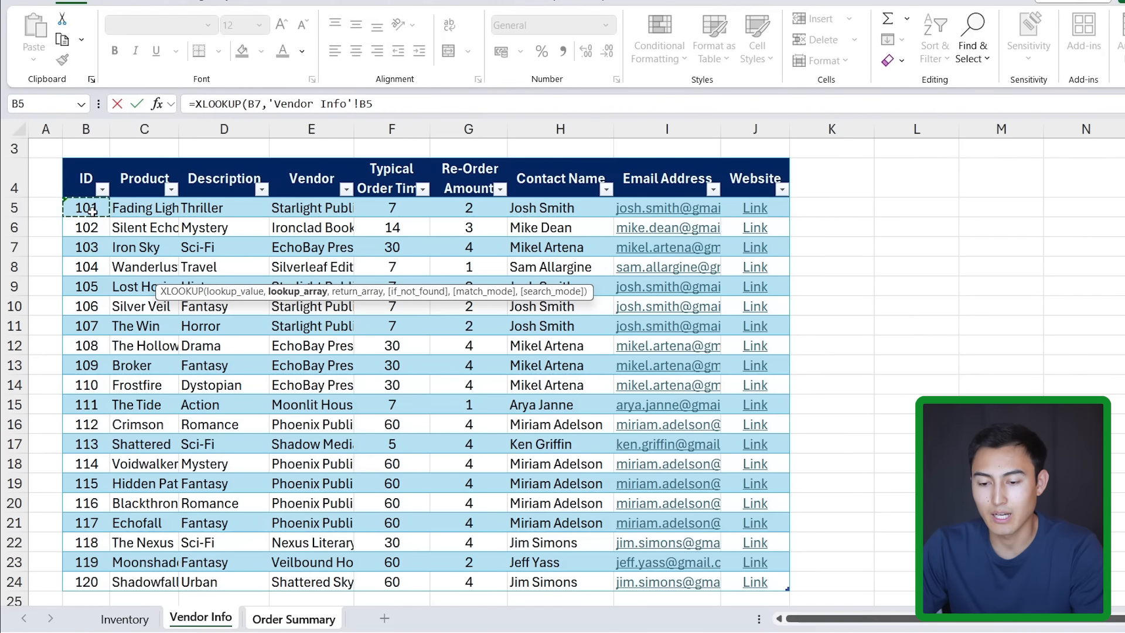
key("ctrl+shift+Down")
type(",")
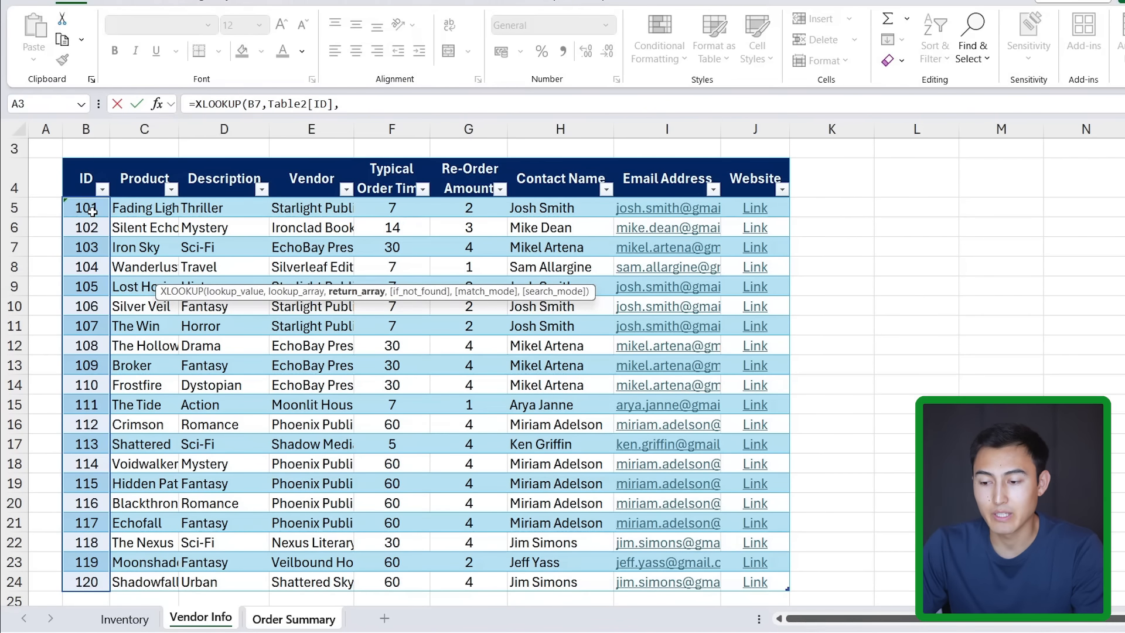
left_click(483, 208)
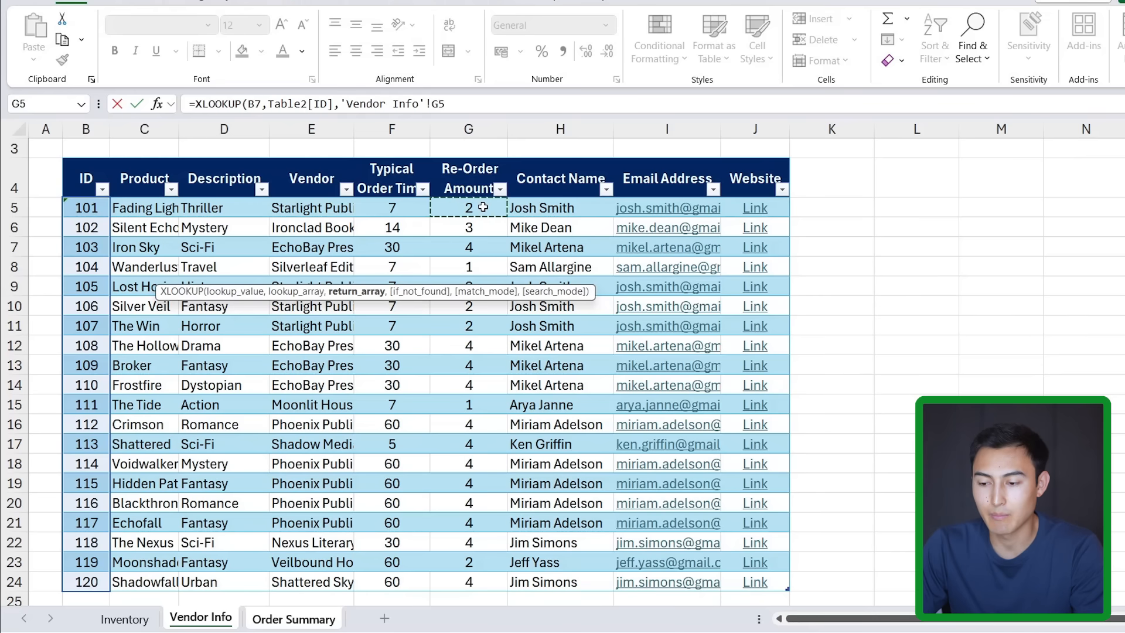
key("ctrl+shift+Down")
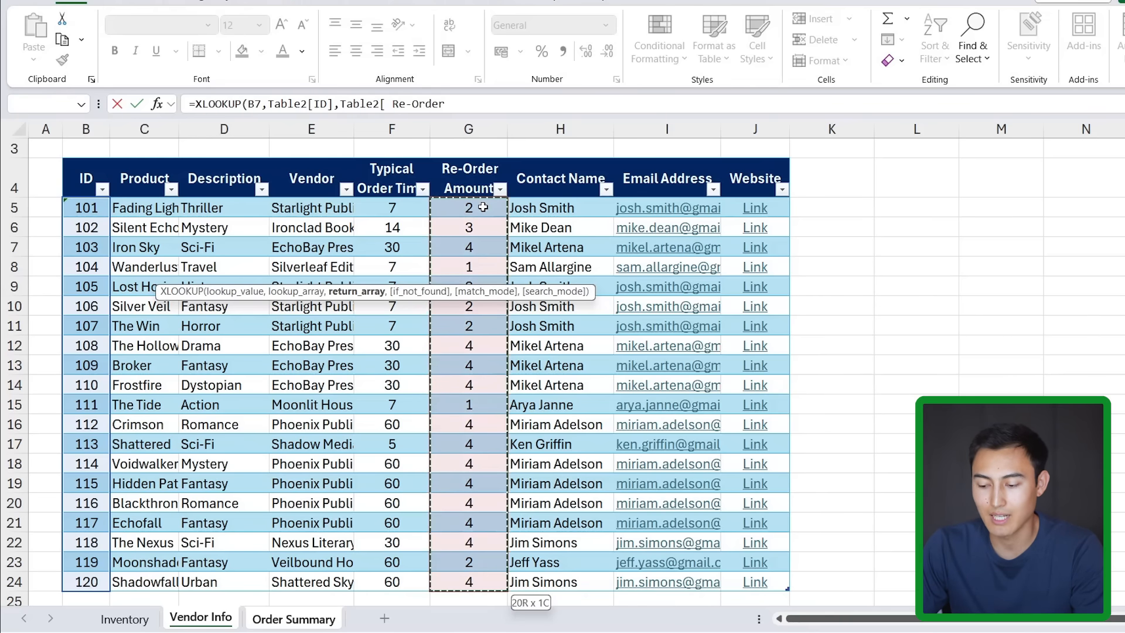
Finish the Quantity XLOOKUP with an empty string "" as the if-not-found value and commit it.
type(",")
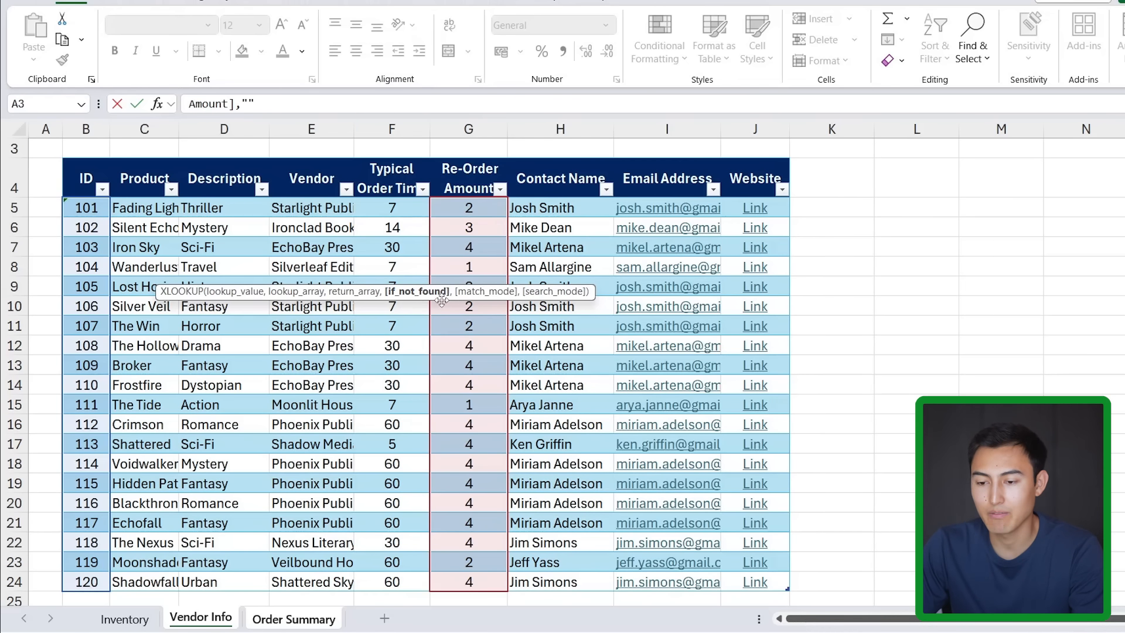
type("\"\"")
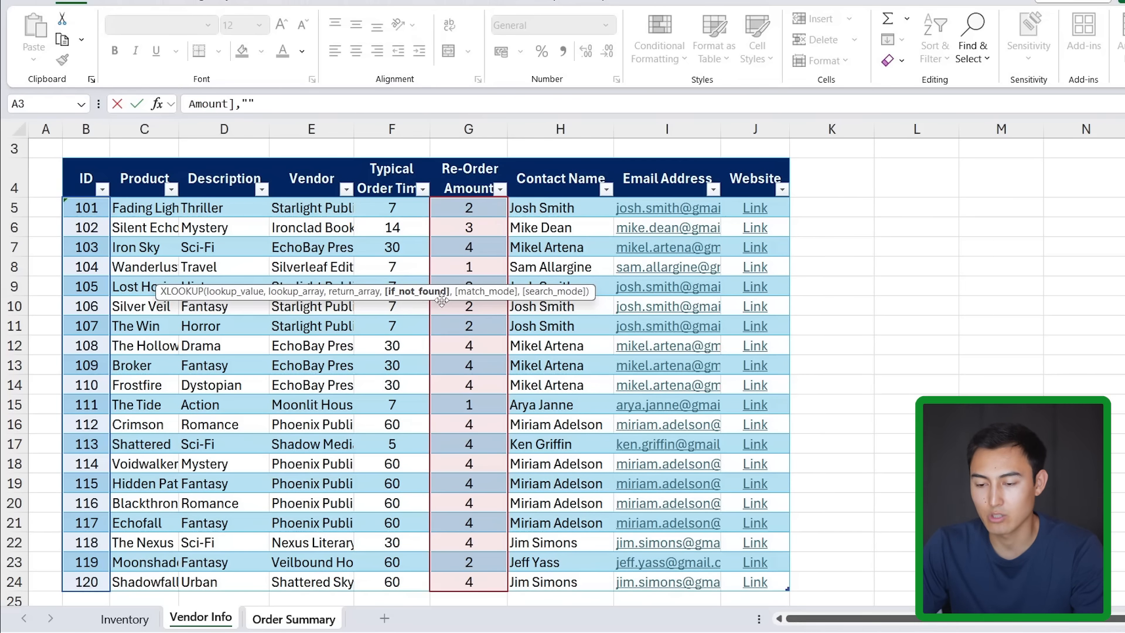
type(")")
key("Return")
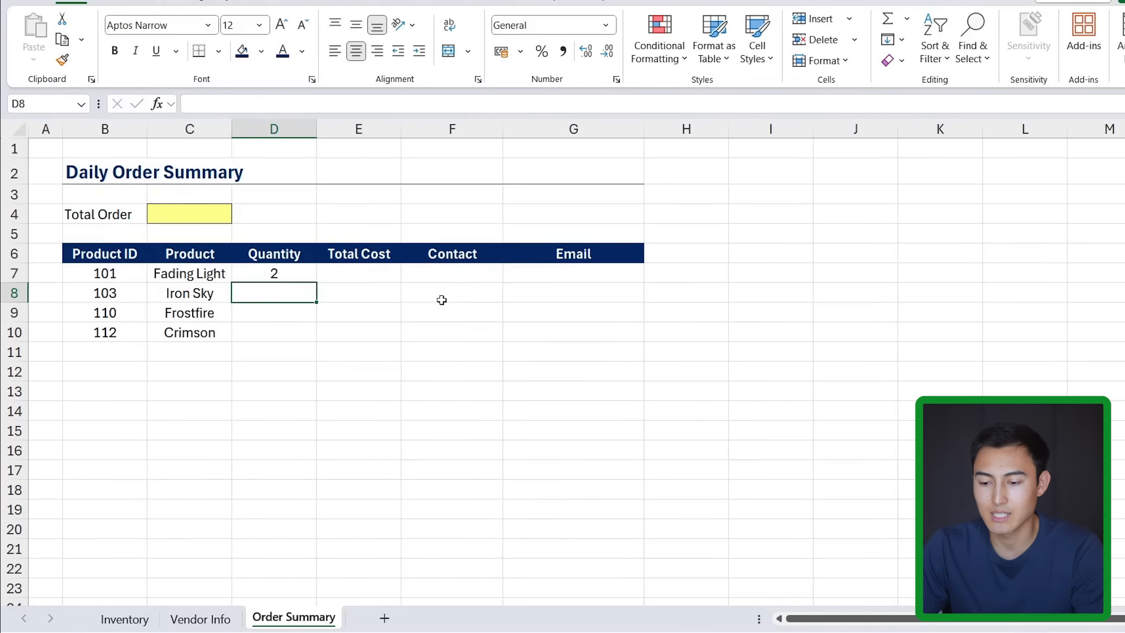
Copy the Quantity formula from D7 down column D, well beyond the last listed product, and check the filled cells.
key("Up")
left_click_drag(318, 284, 319, 598)
key("Down")
key("Down")
key("Down")
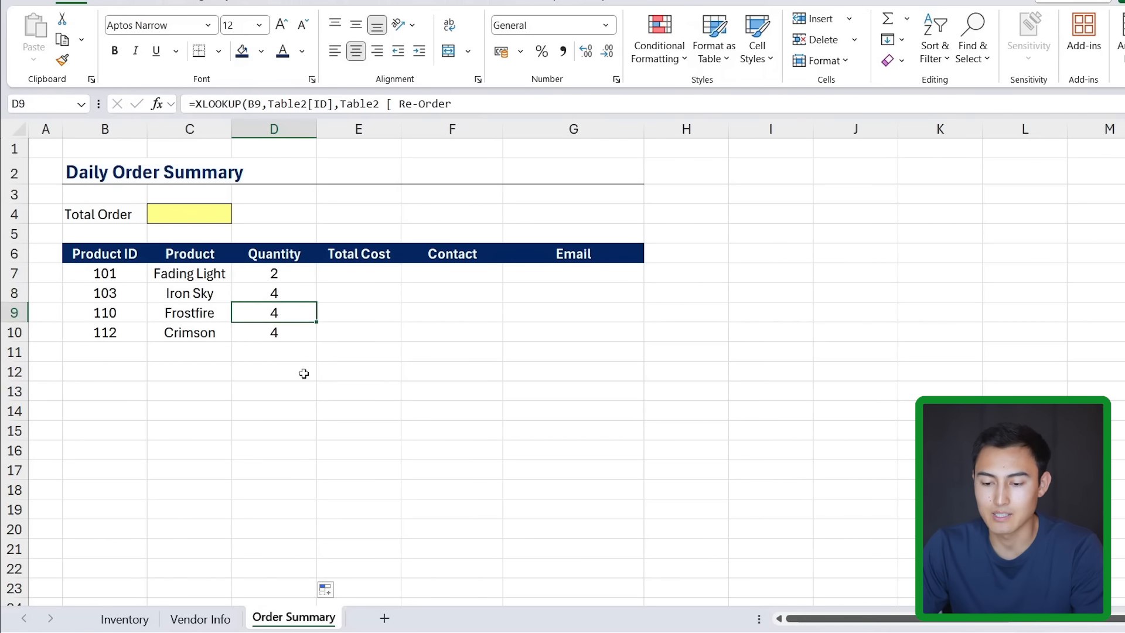
left_click(97, 354)
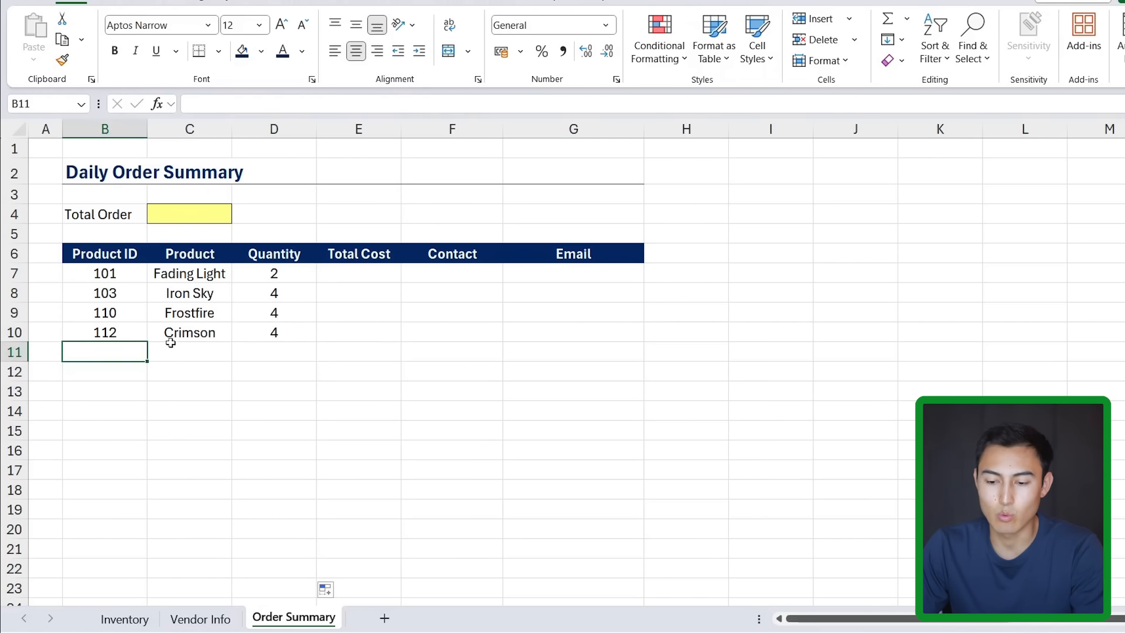
key("Right")
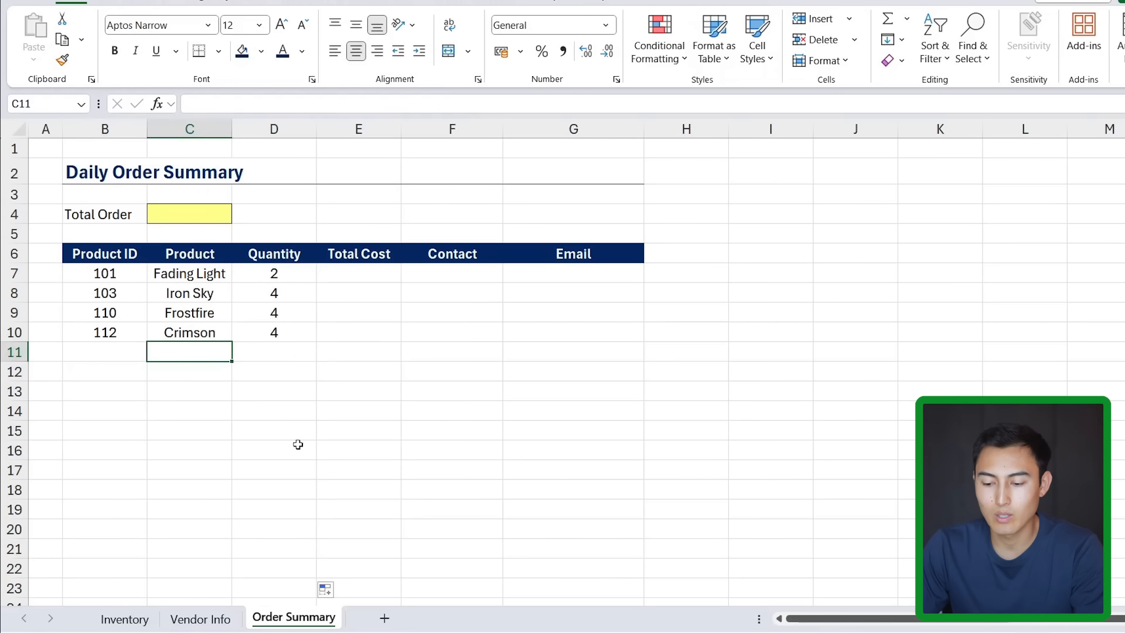
left_click(281, 407)
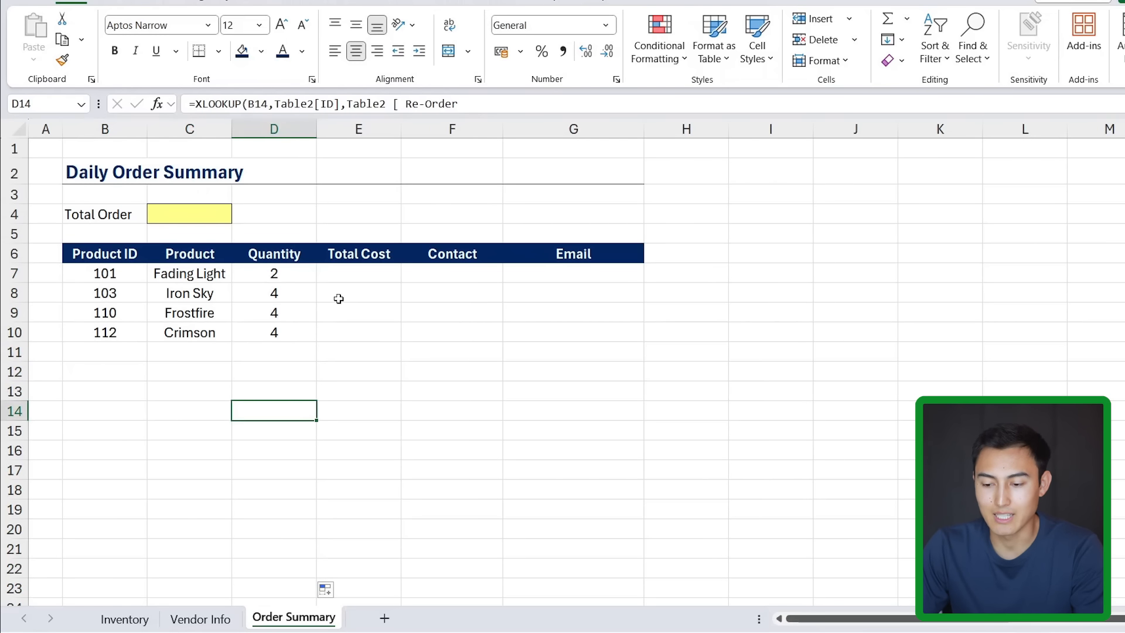
In the Total Cost cell E7, start a formula multiplying Quantity D7 by an XLOOKUP with Product ID B7 as the lookup value.
left_click(356, 278)
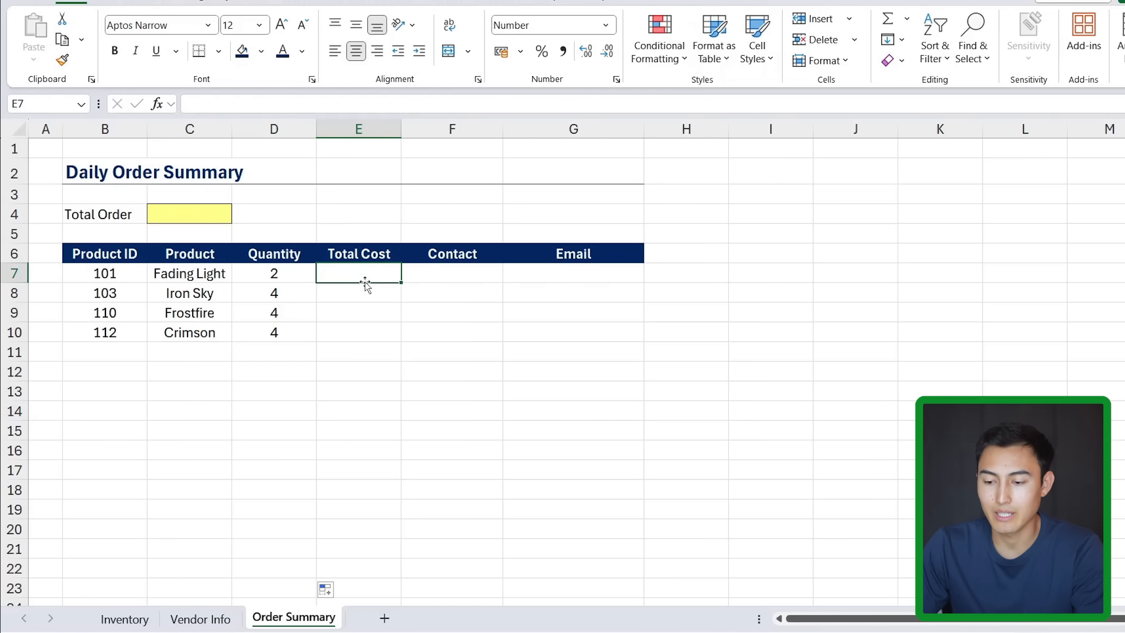
type("=")
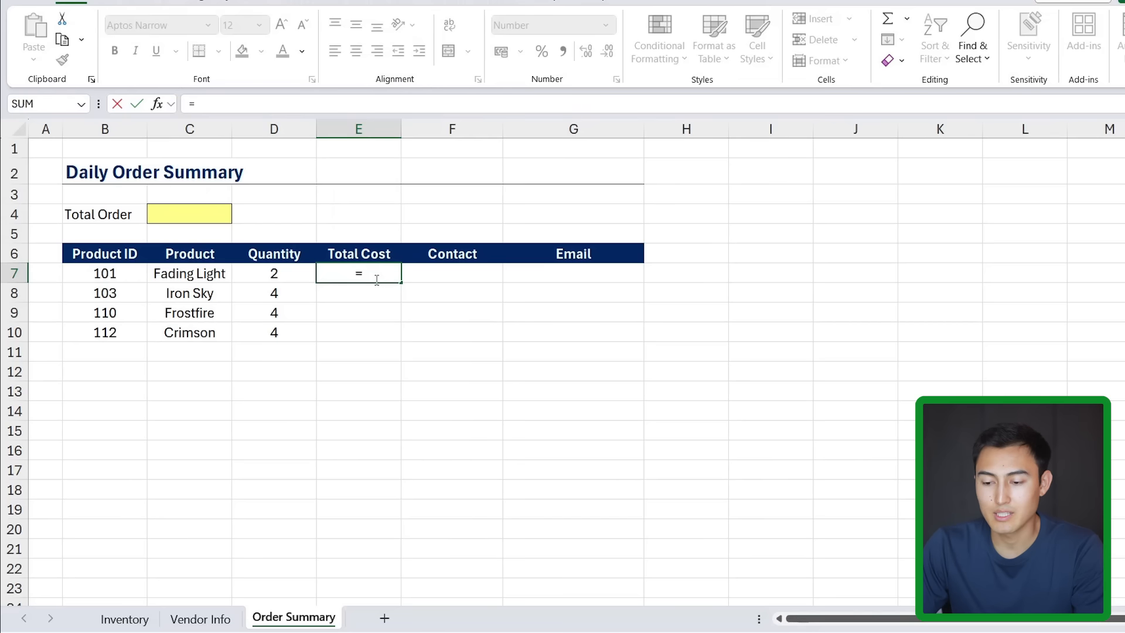
left_click(256, 271)
type("*")
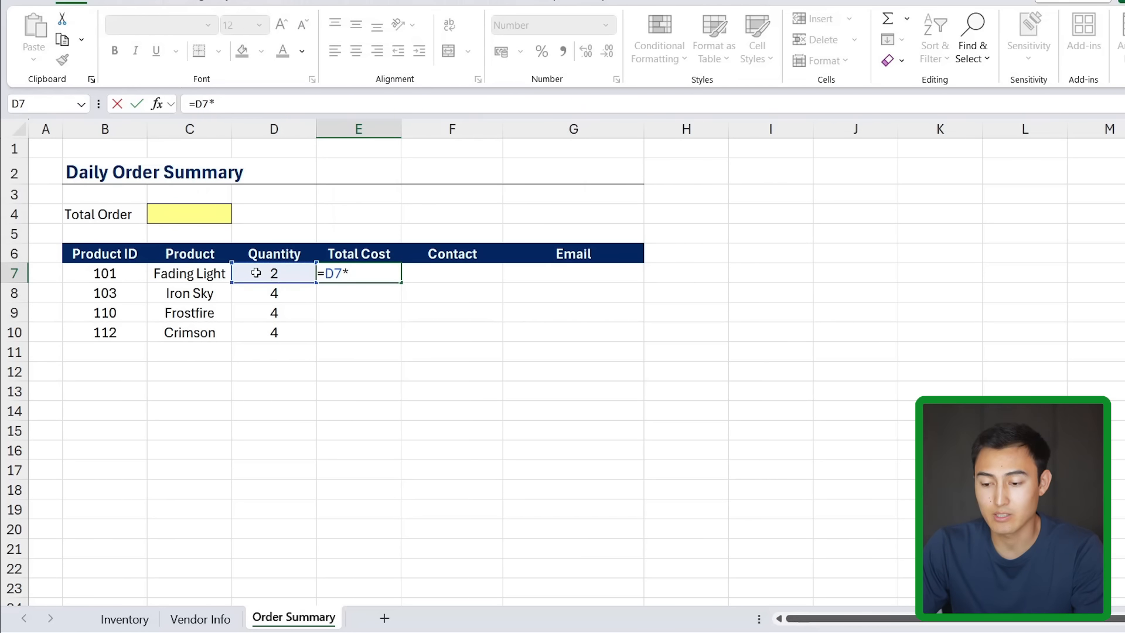
type("xlo")
key("Tab")
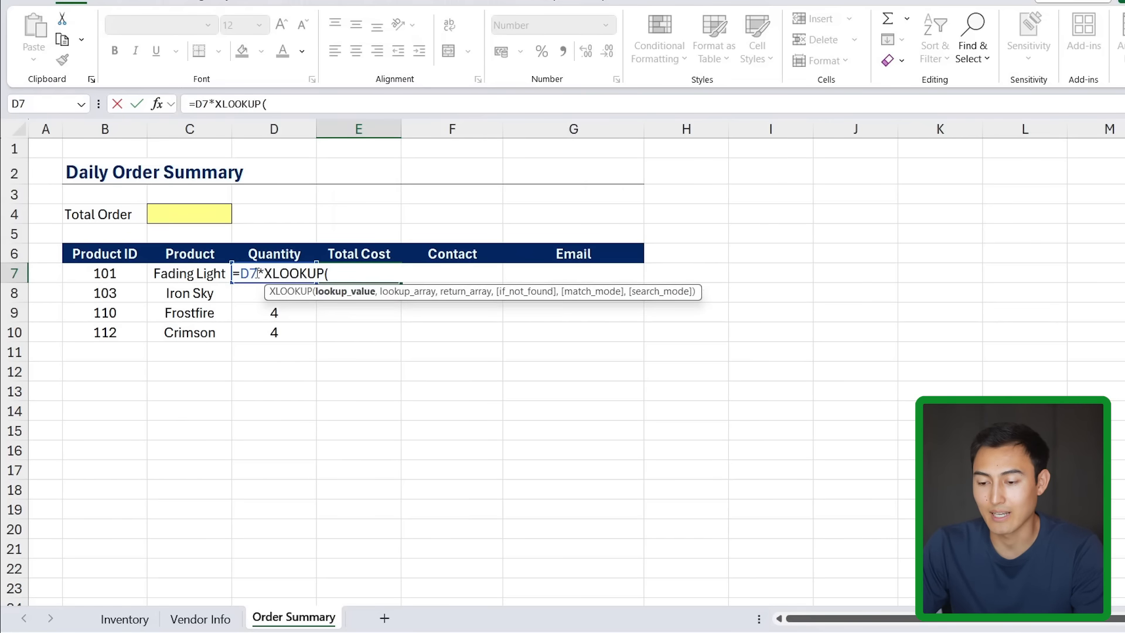
left_click(126, 270)
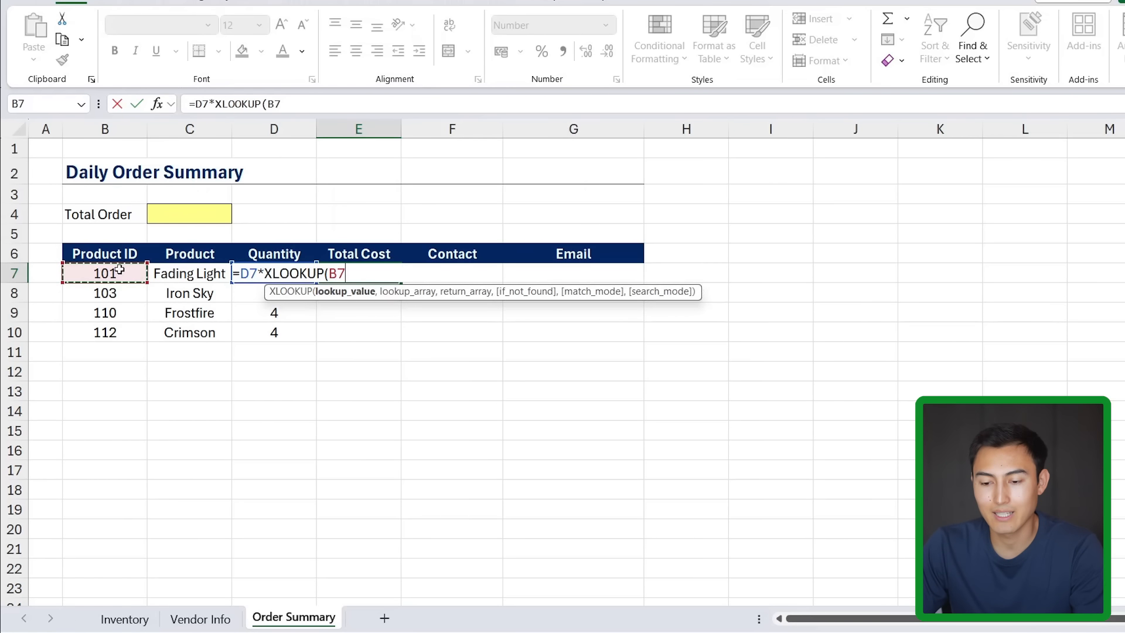
type(",")
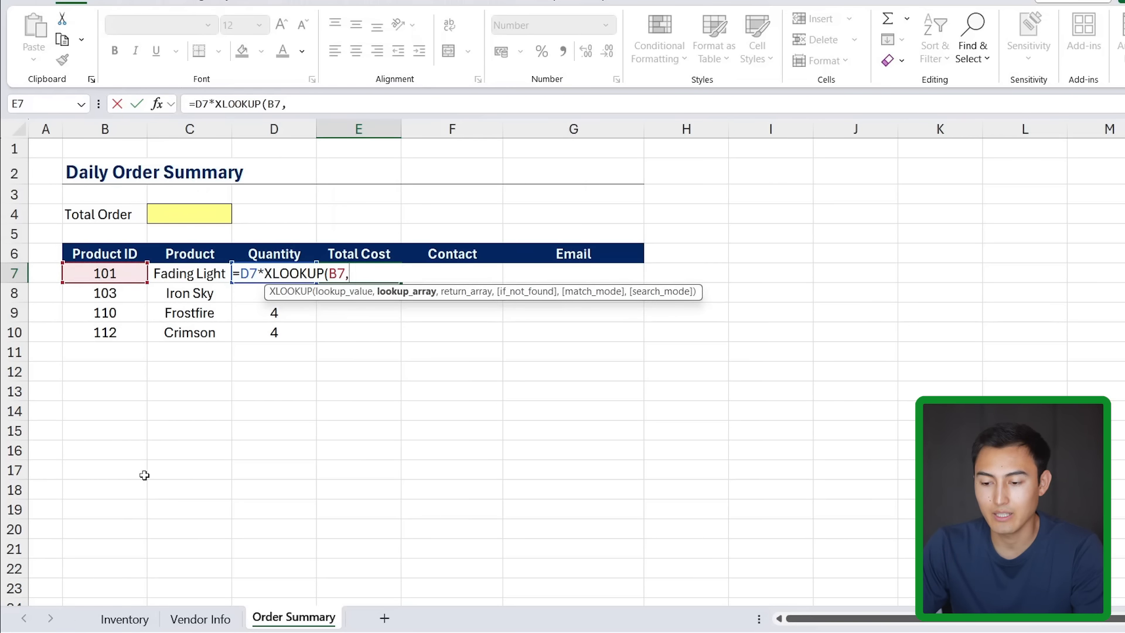
Set the XLOOKUP's lookup array to the Product ID column of the Inventory sheet's table.
left_click(125, 619)
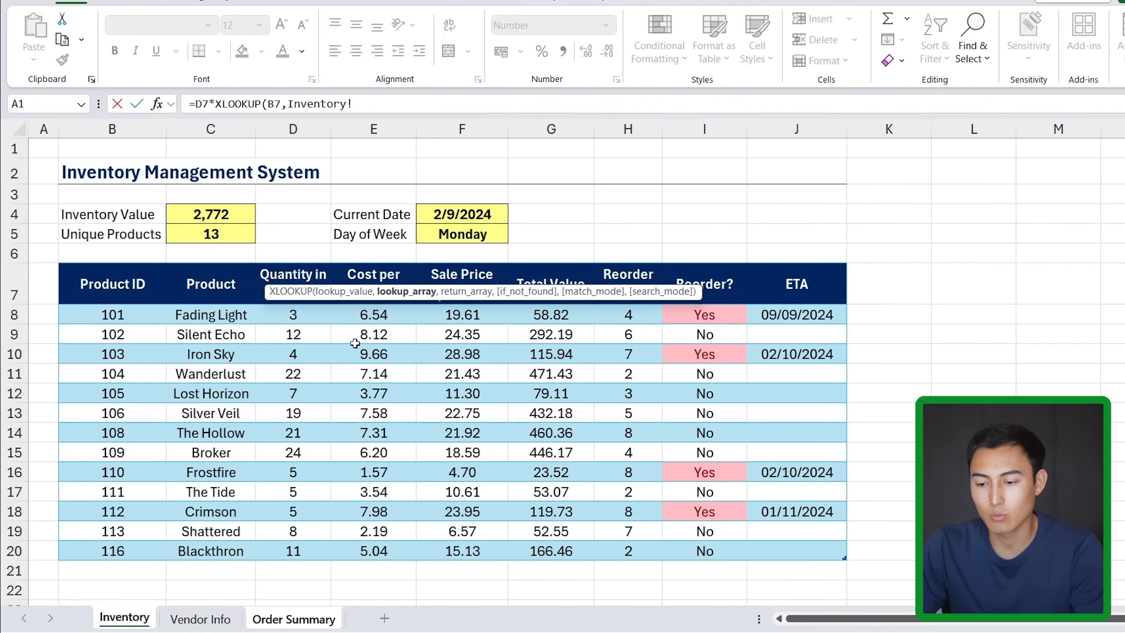
key("BackSpace")
key("BackSpace")
key("BackSpace")
key("BackSpace")
key("BackSpace")
key("BackSpace")
key("BackSpace")
key("BackSpace")
key("BackSpace")
key("BackSpace")
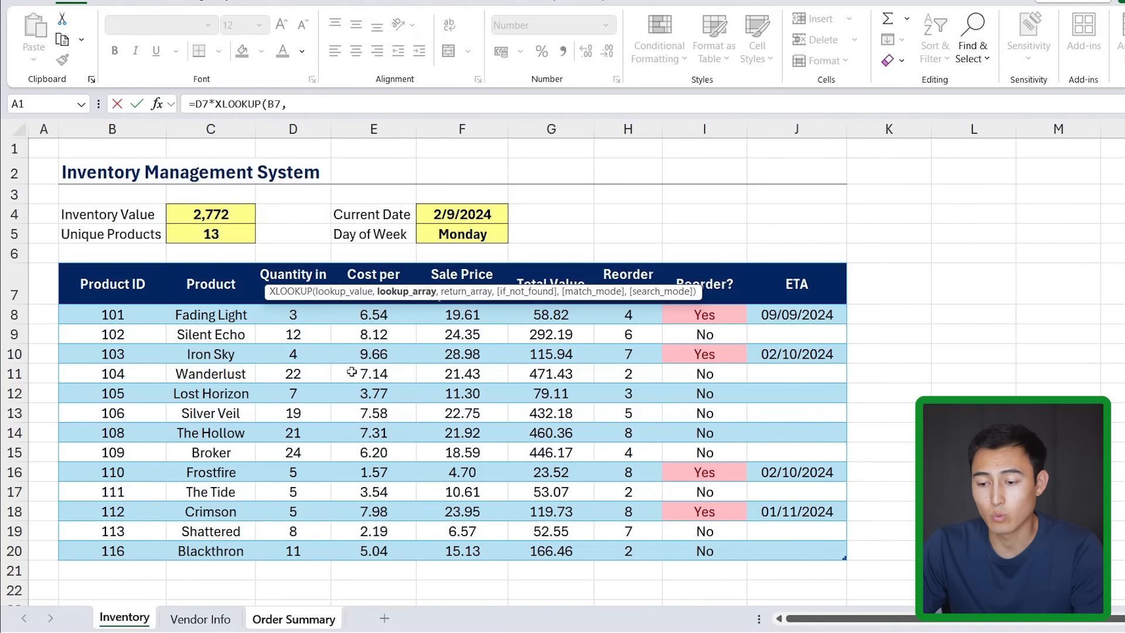
left_click_drag(76, 317, 85, 553)
type(",")
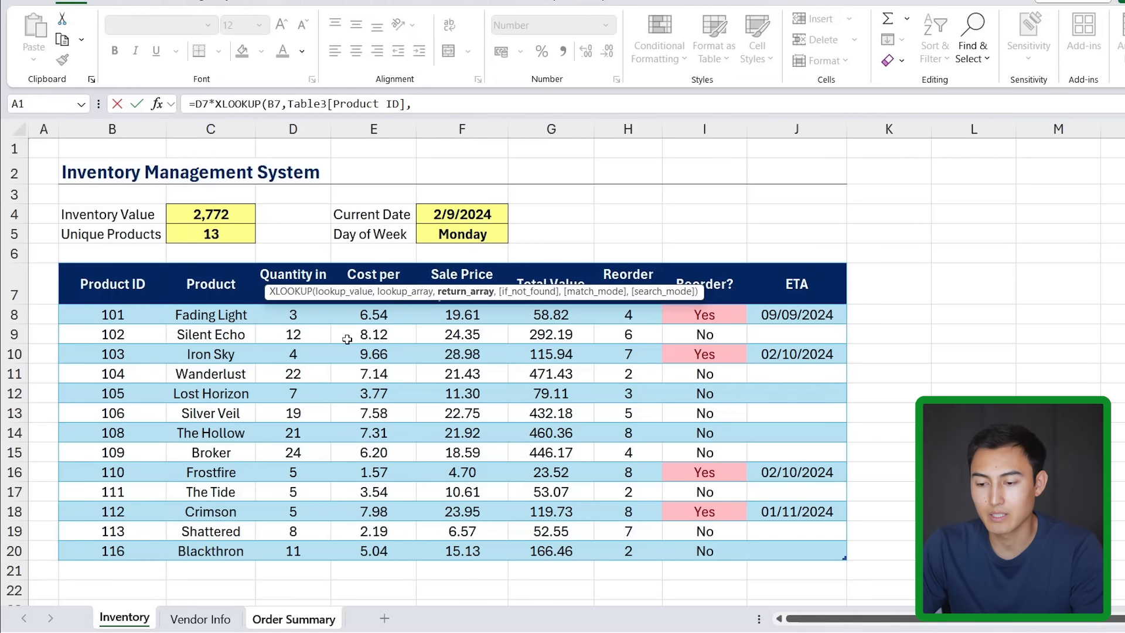
Set the XLOOKUP's return array to the Inventory table's Cost per Unit column, close the formula and commit it.
scroll(347, 339, "down", 1)
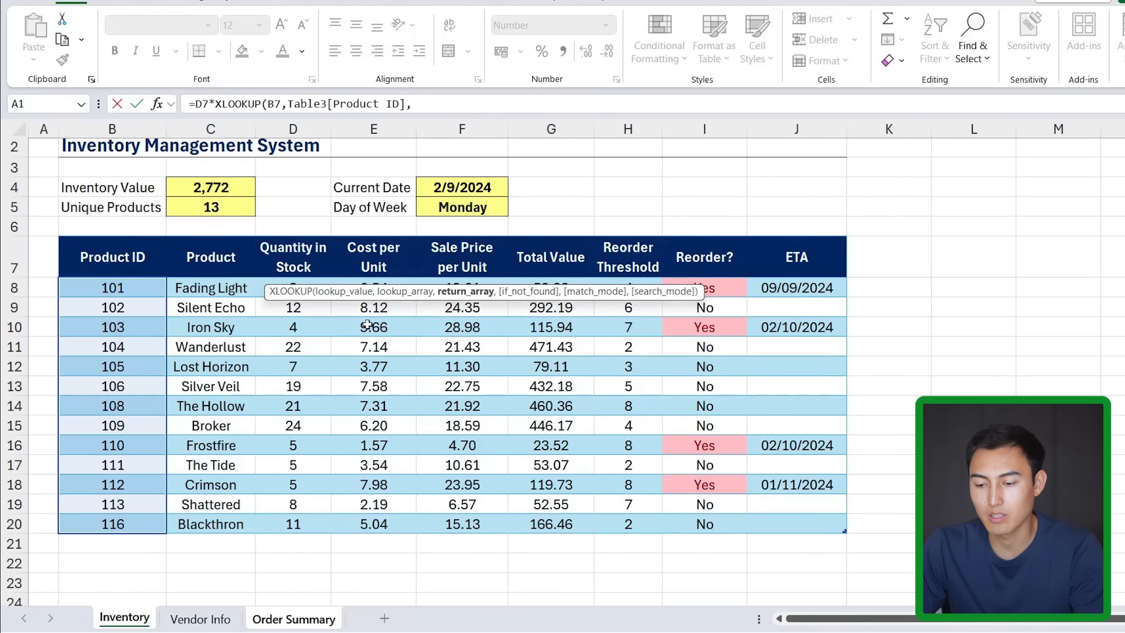
left_click(369, 366)
scroll(369, 351, "up", 1)
left_click_drag(378, 316, 371, 544)
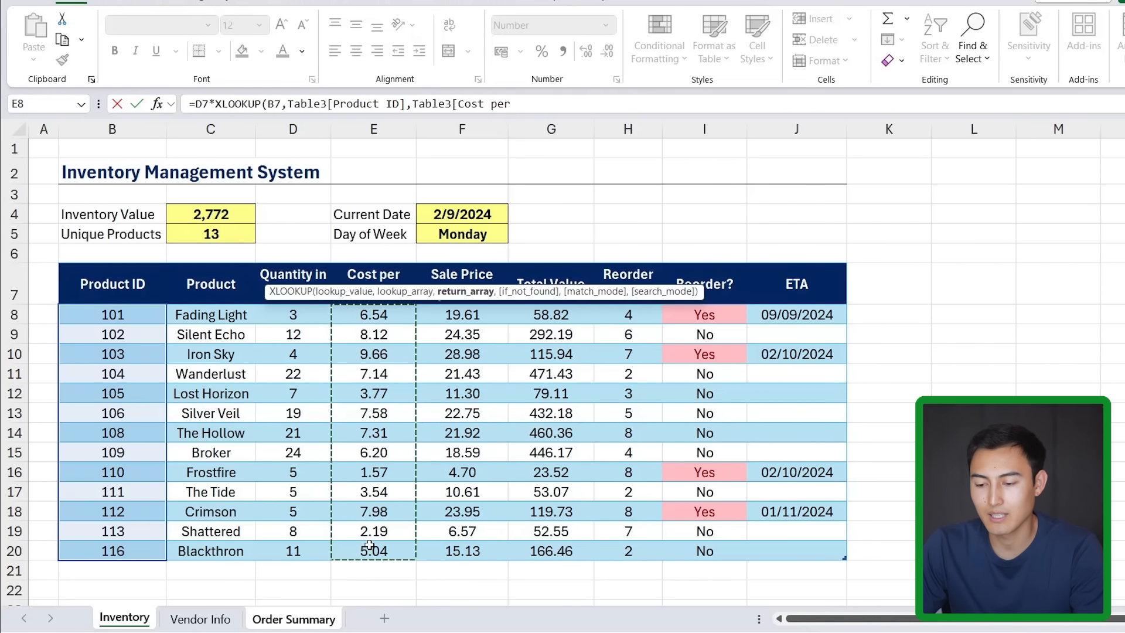
type(")")
key("Return")
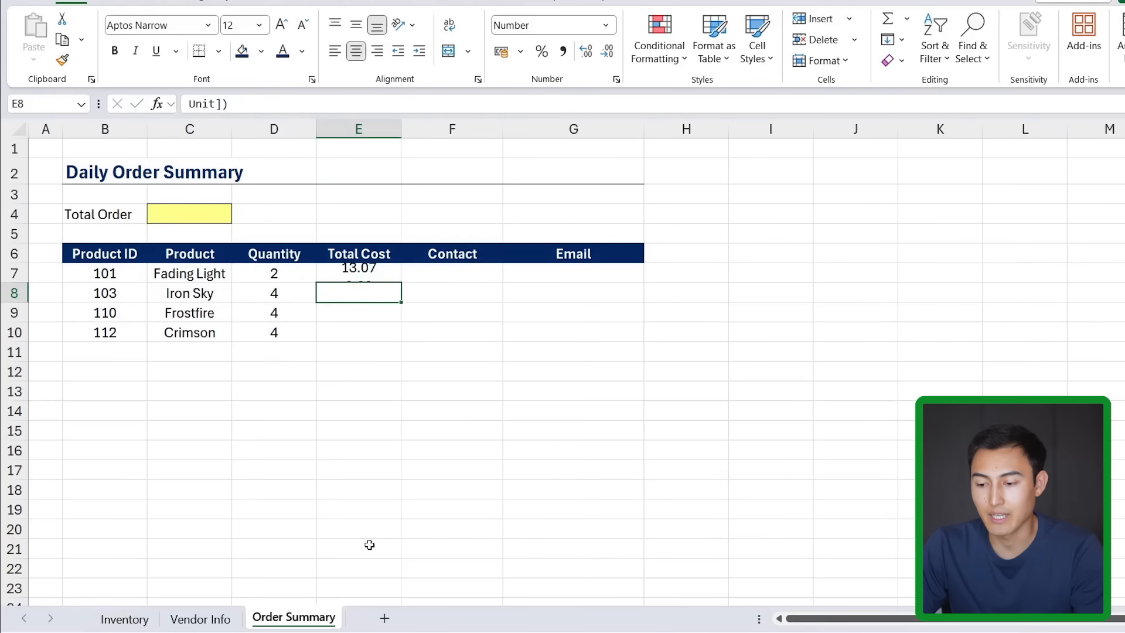
Copy the Total Cost formula from E7 down to E22 and check the cells below the last listed product.
key("Up")
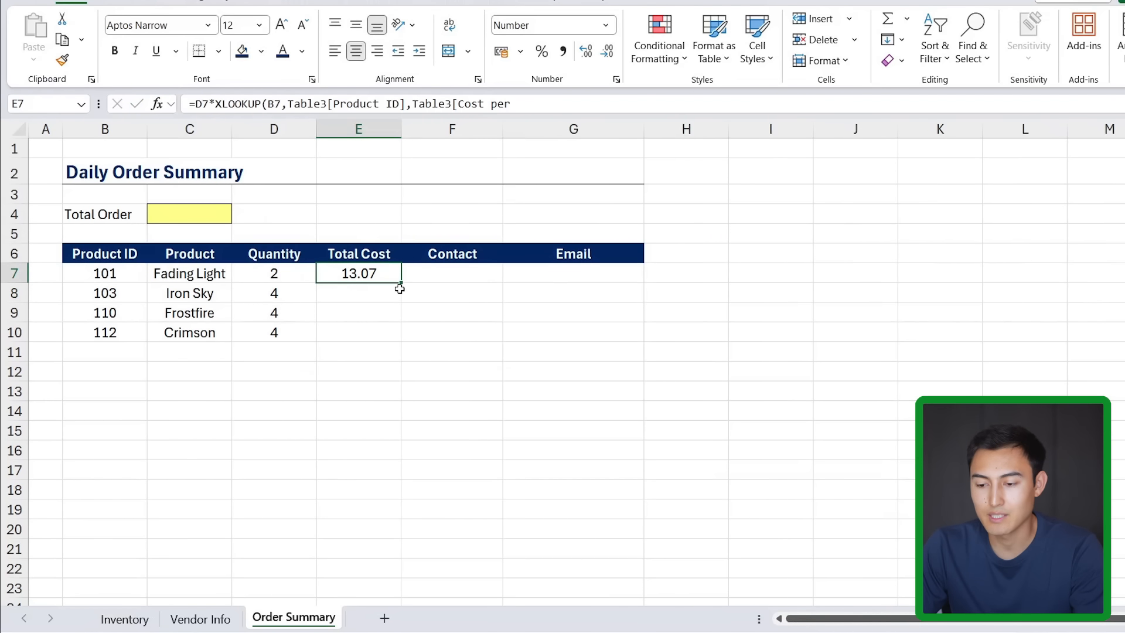
left_click_drag(400, 283, 376, 578)
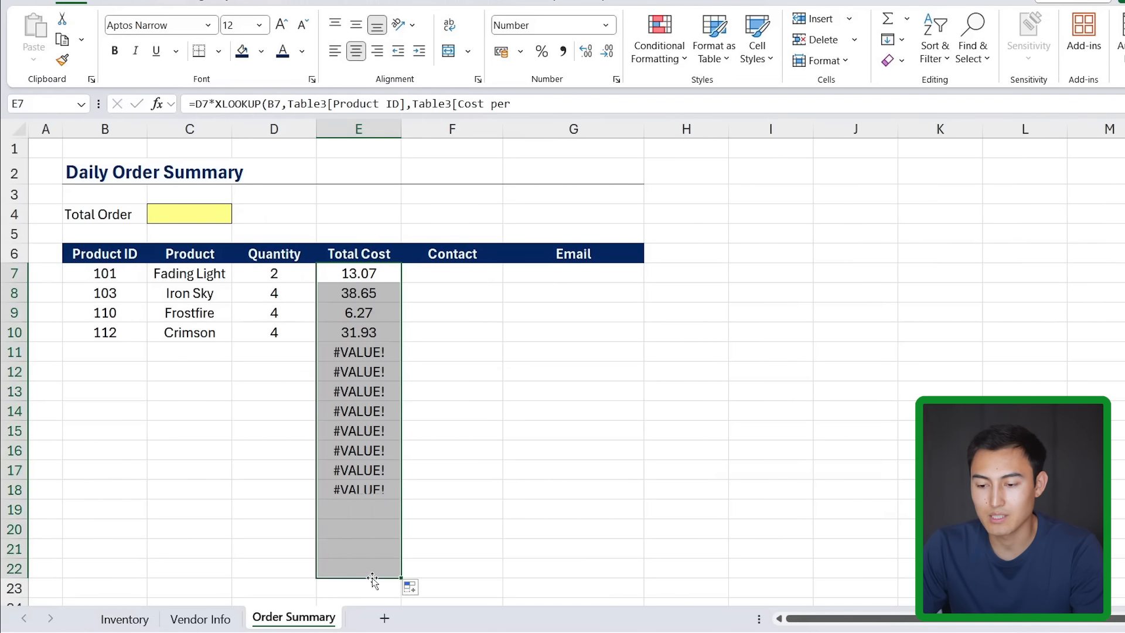
left_click(348, 384)
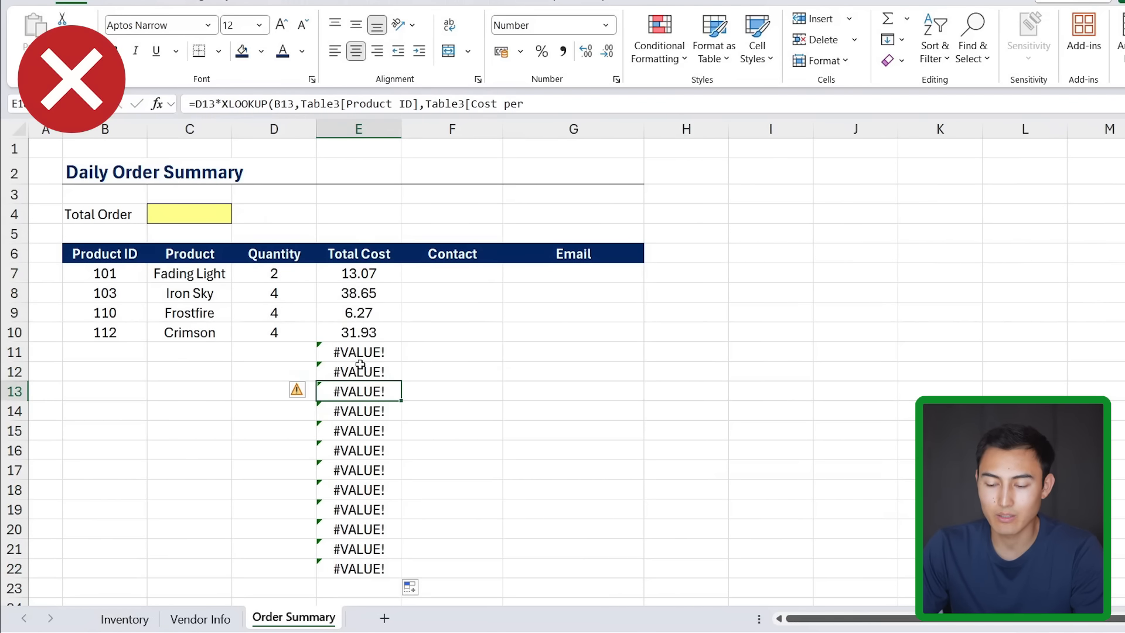
key("Up")
key("Up")
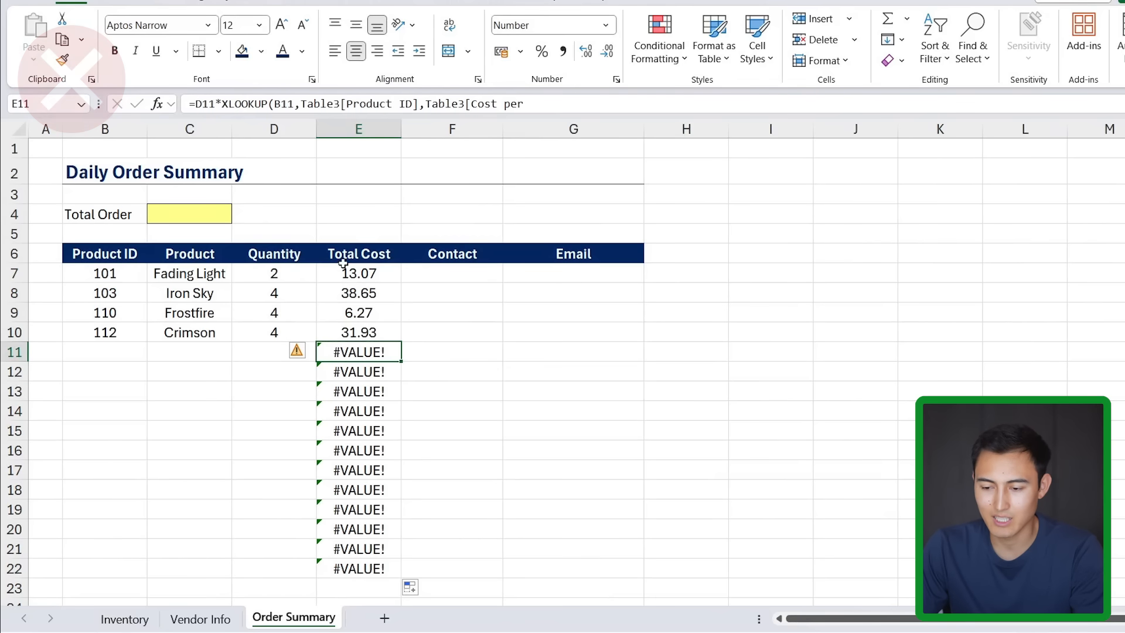
left_click(347, 274)
double_click(327, 272)
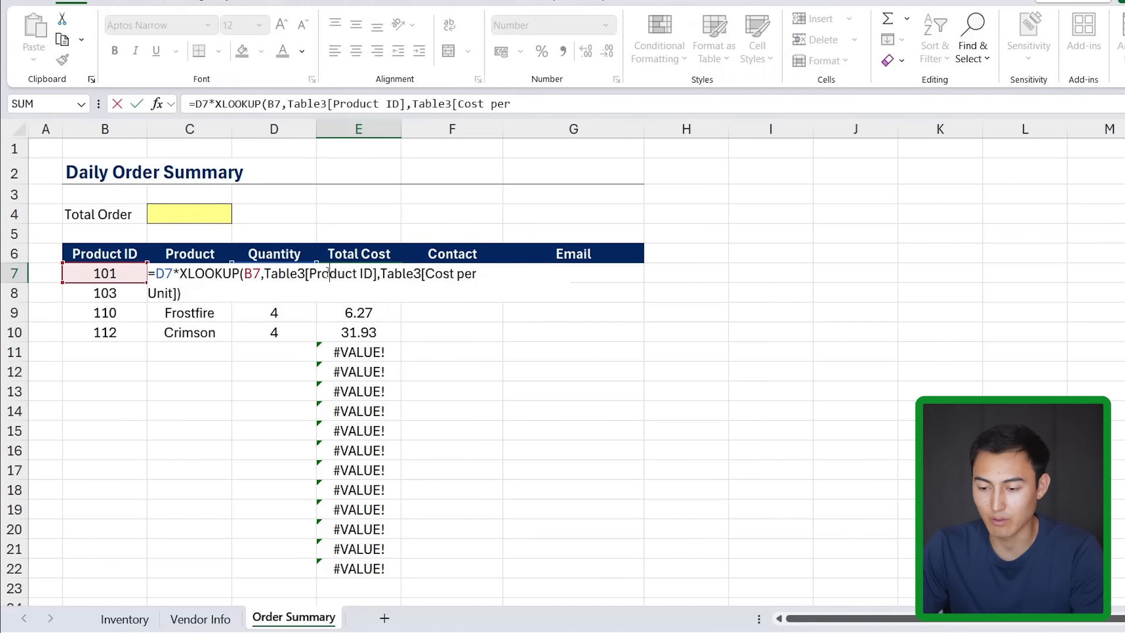
left_click(170, 275)
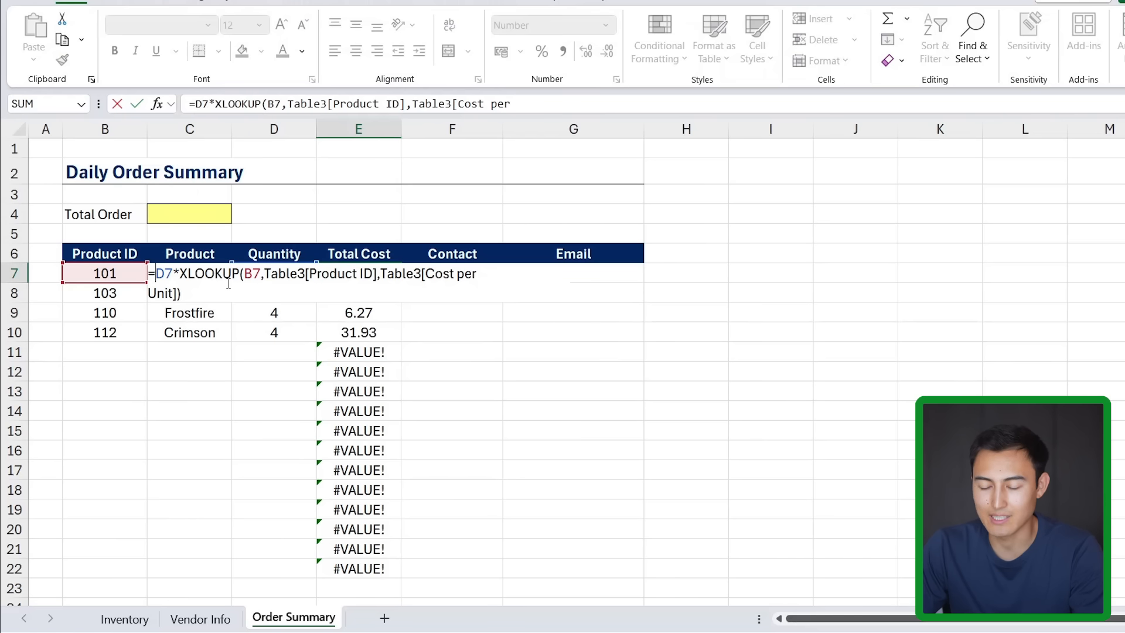
key("Escape")
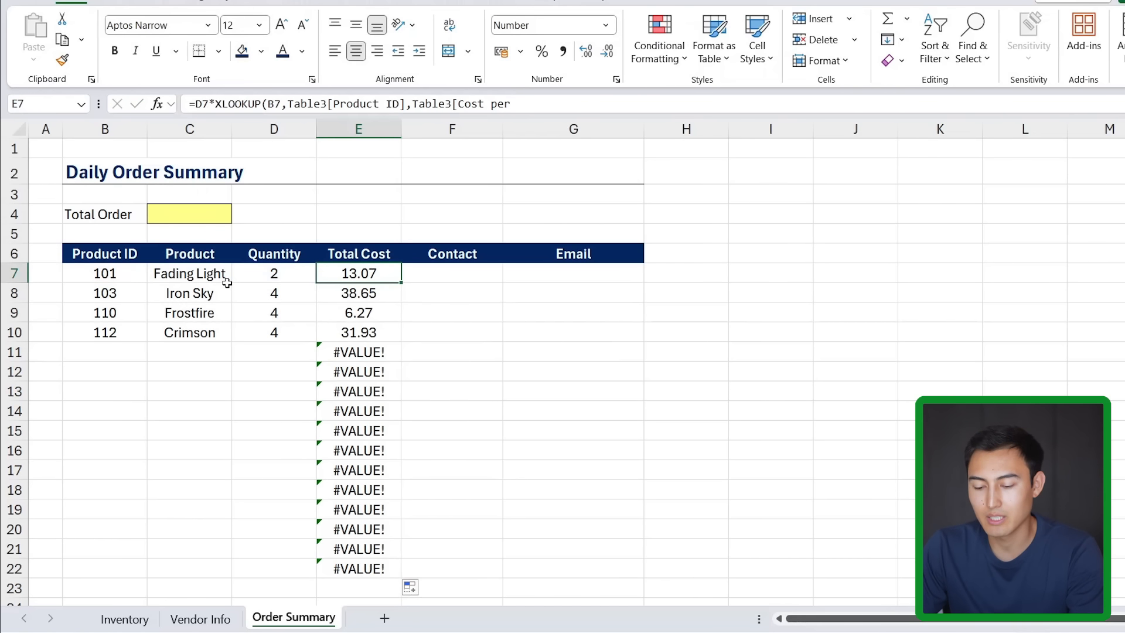
Wrap the Total Cost formula in E7 in IFERROR with an empty string "" as the error value, and copy it down to E22.
key("F2")
left_click(156, 275)
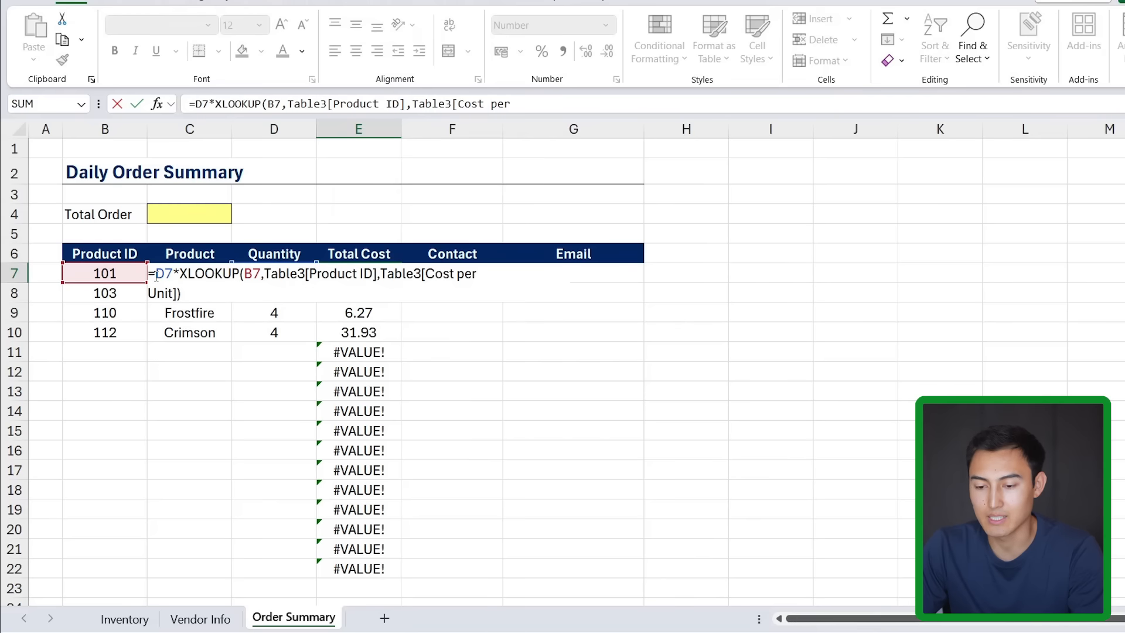
type("iferr")
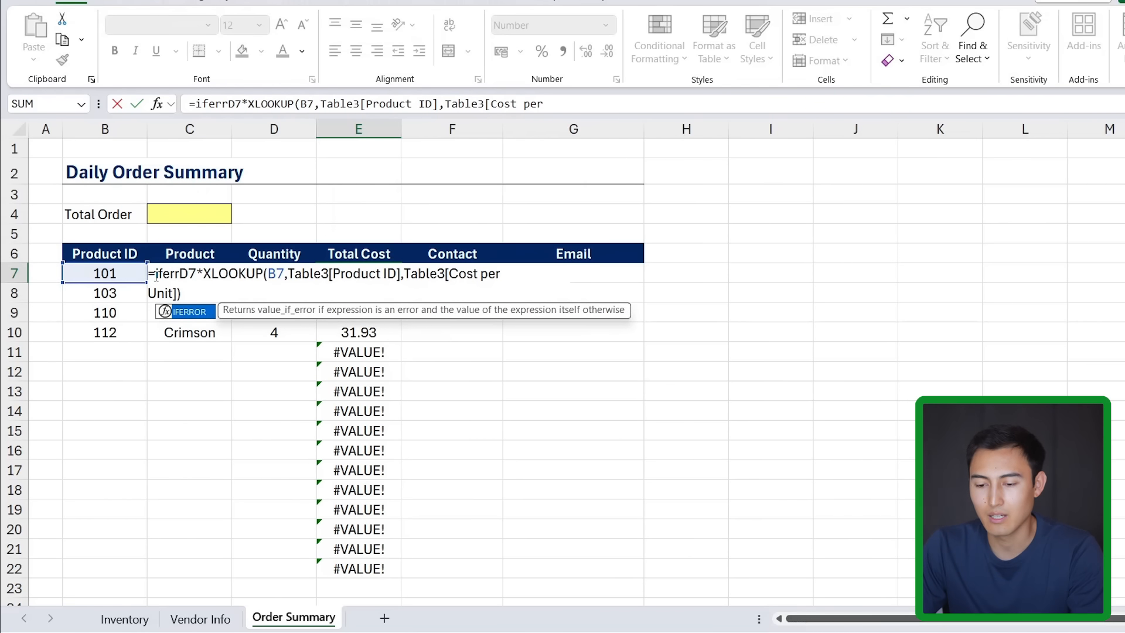
key("Tab")
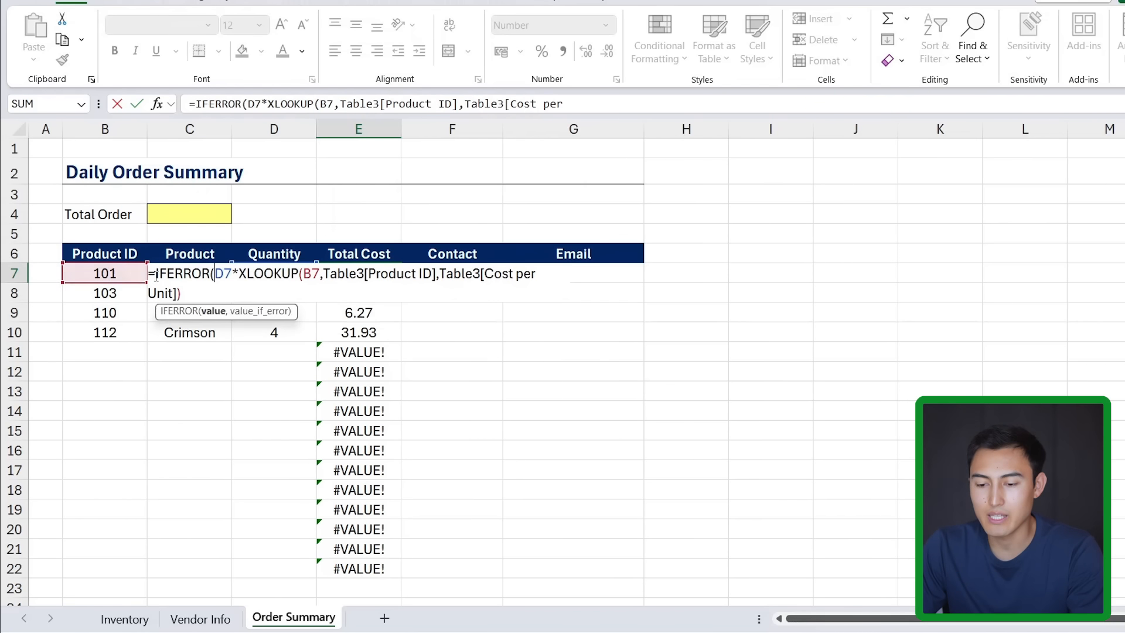
left_click(201, 286)
type(",")
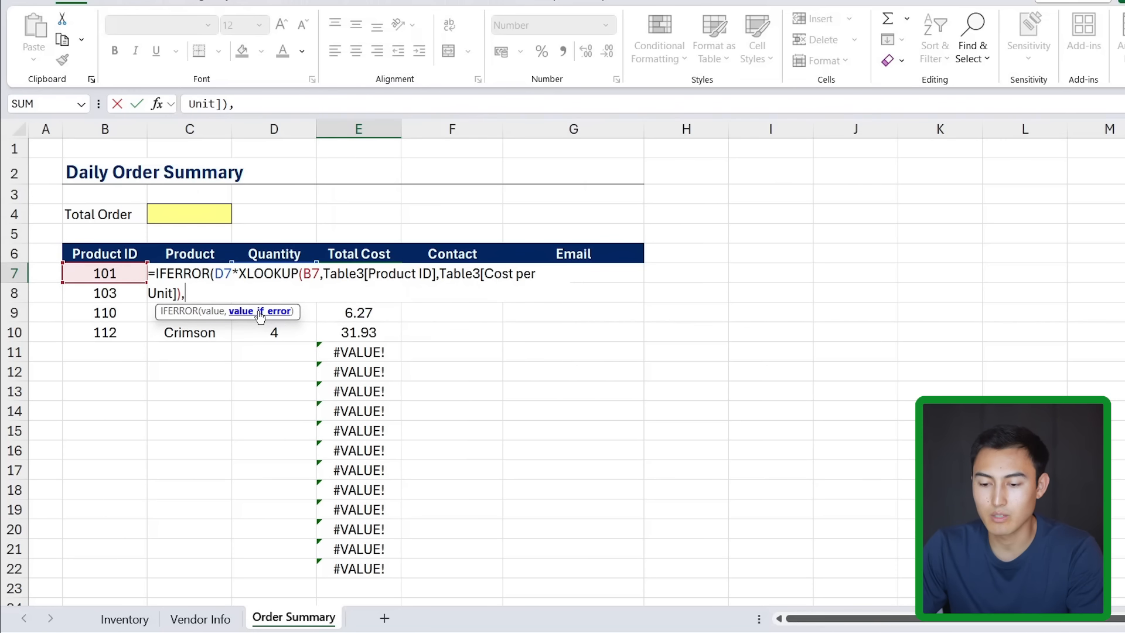
type("\"\")")
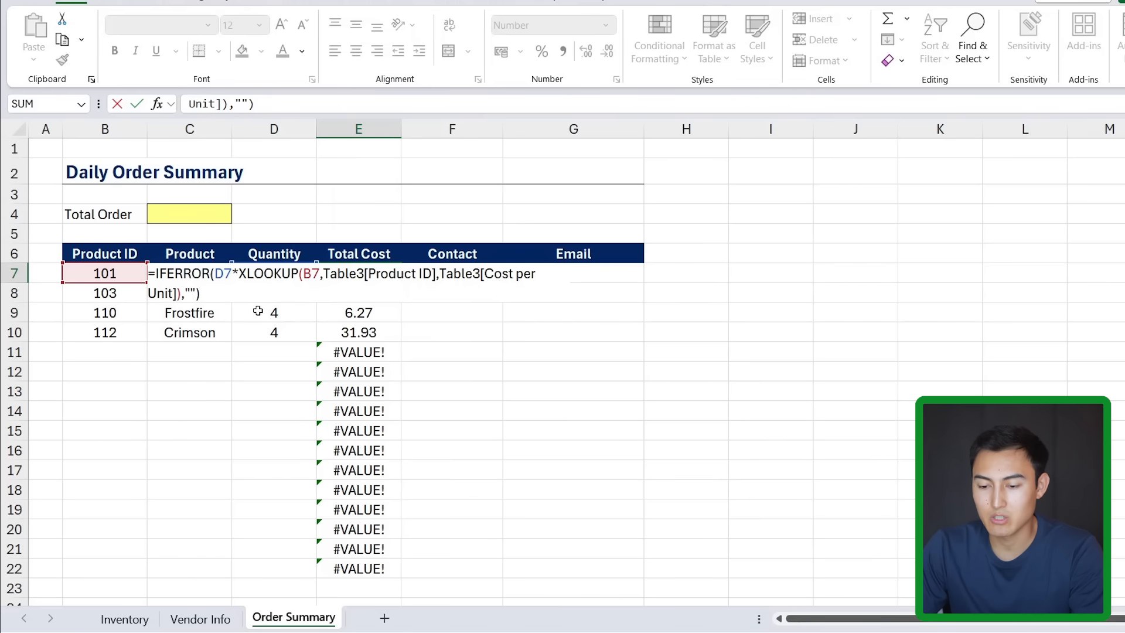
key("Return")
key("Up")
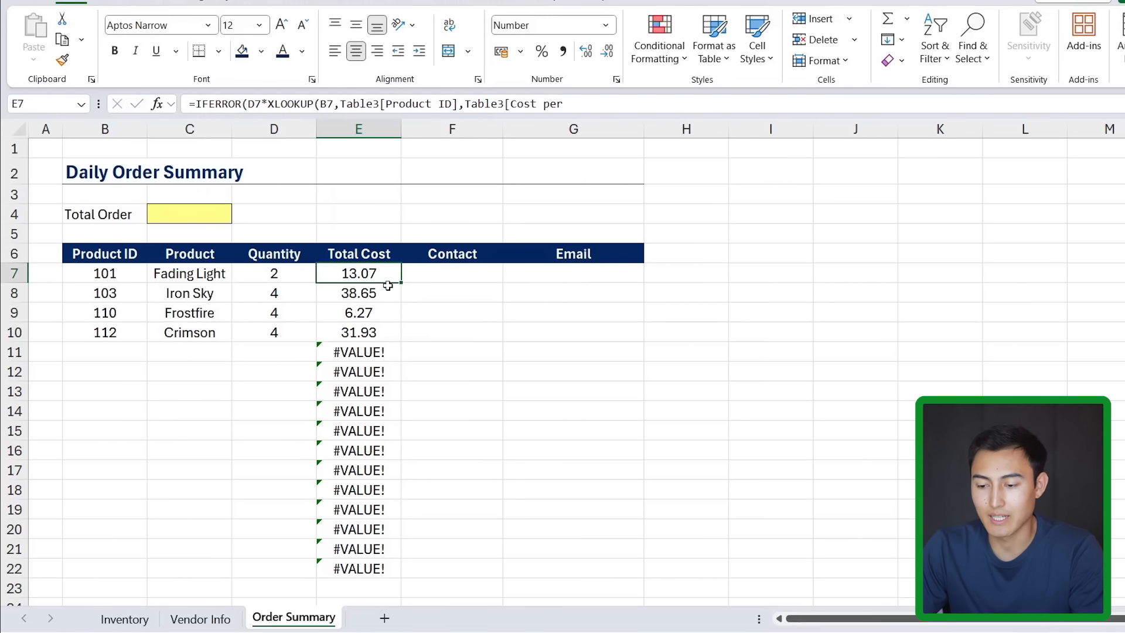
left_click_drag(401, 285, 406, 578)
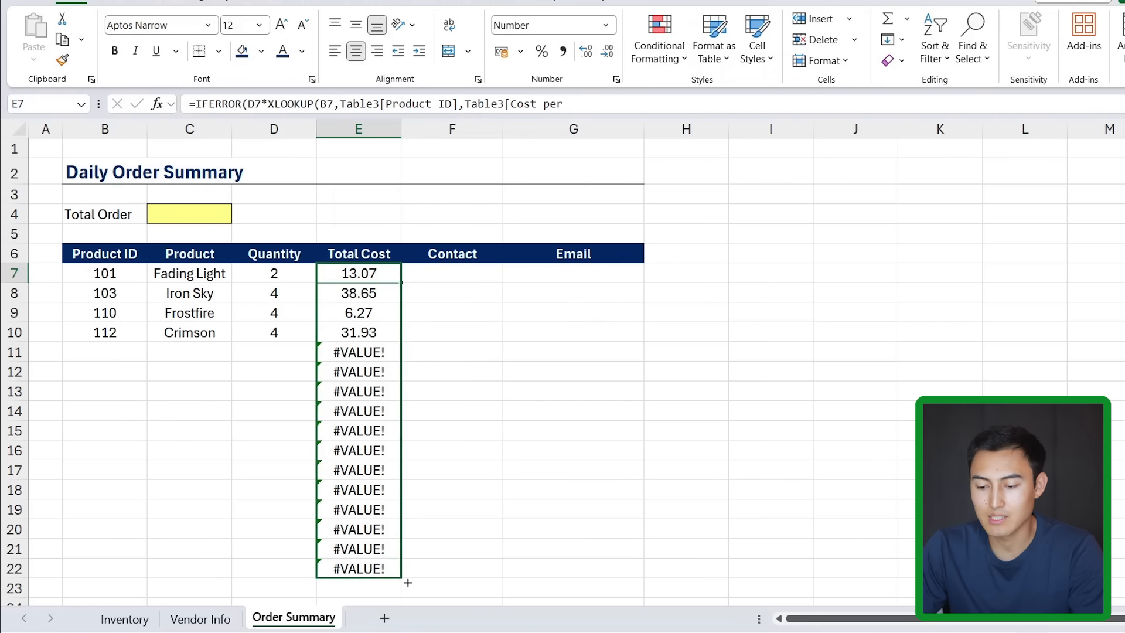
In the Contact cell F7, start an XLOOKUP with Product ID B7 as the lookup value.
key("Right")
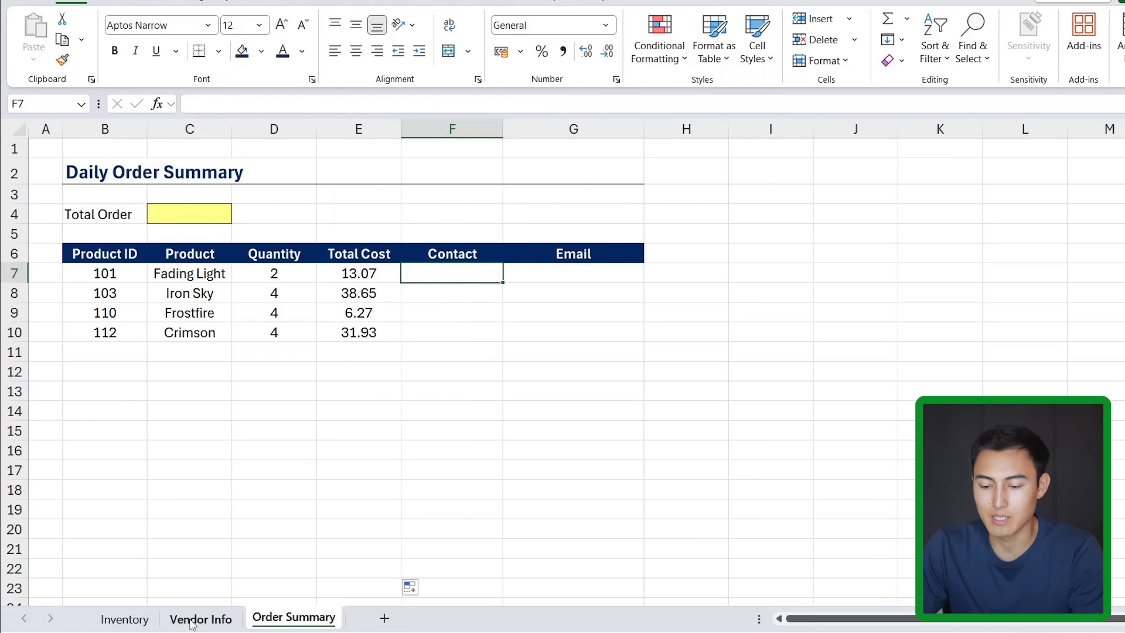
type("=xlo")
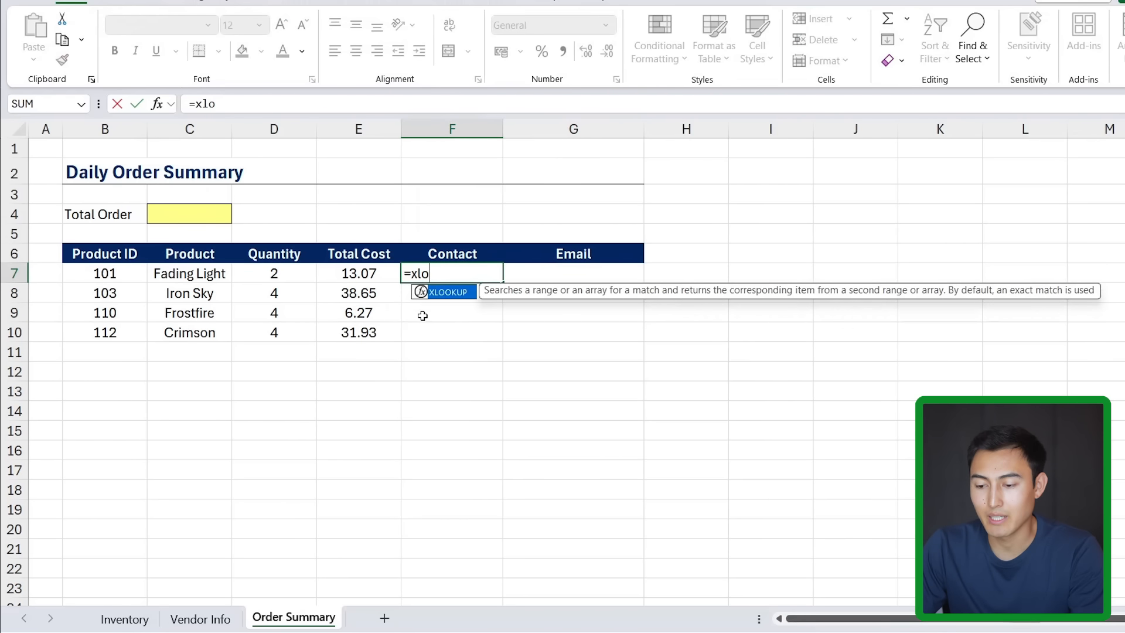
key("Tab")
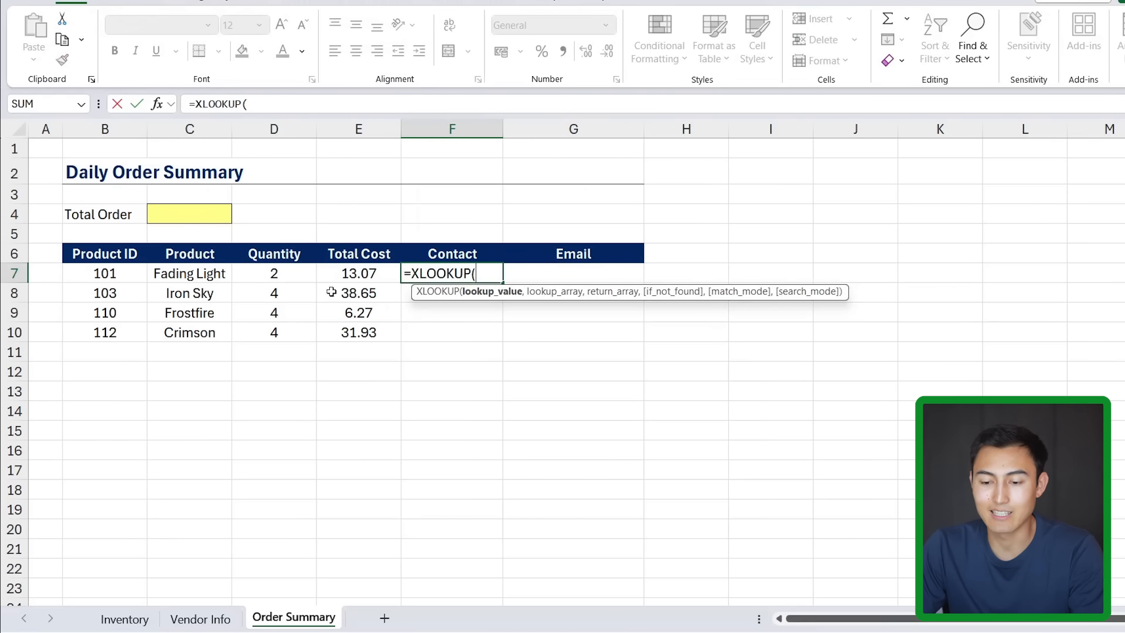
left_click(110, 273)
type(",")
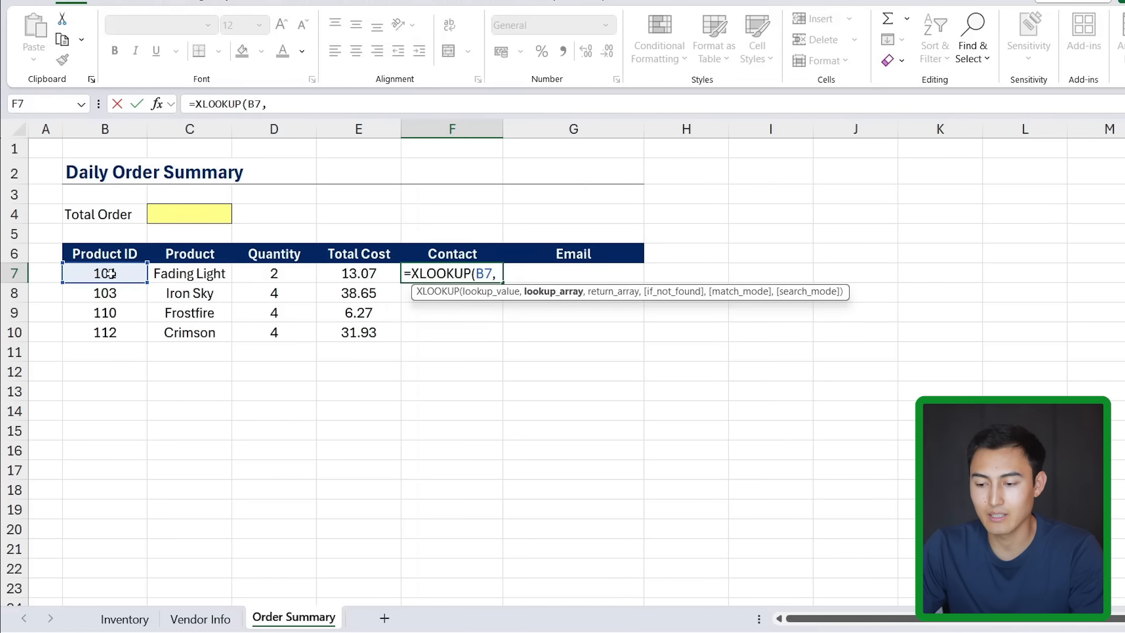
Set the XLOOKUP's lookup array to the ID column of the Vendor Info table.
left_click(205, 621)
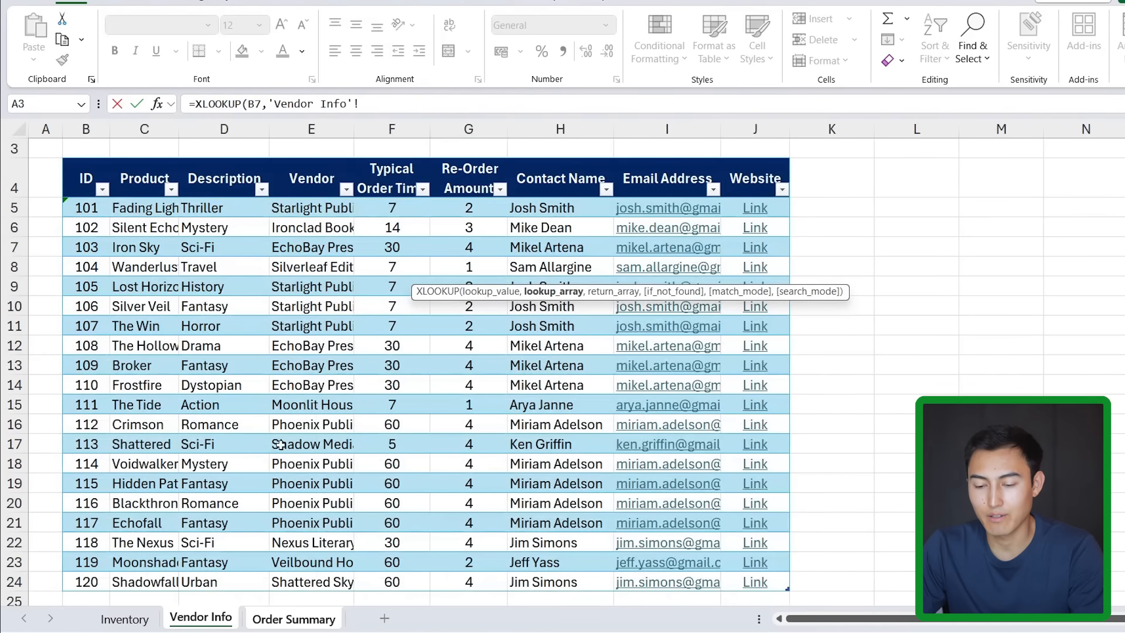
left_click(82, 212)
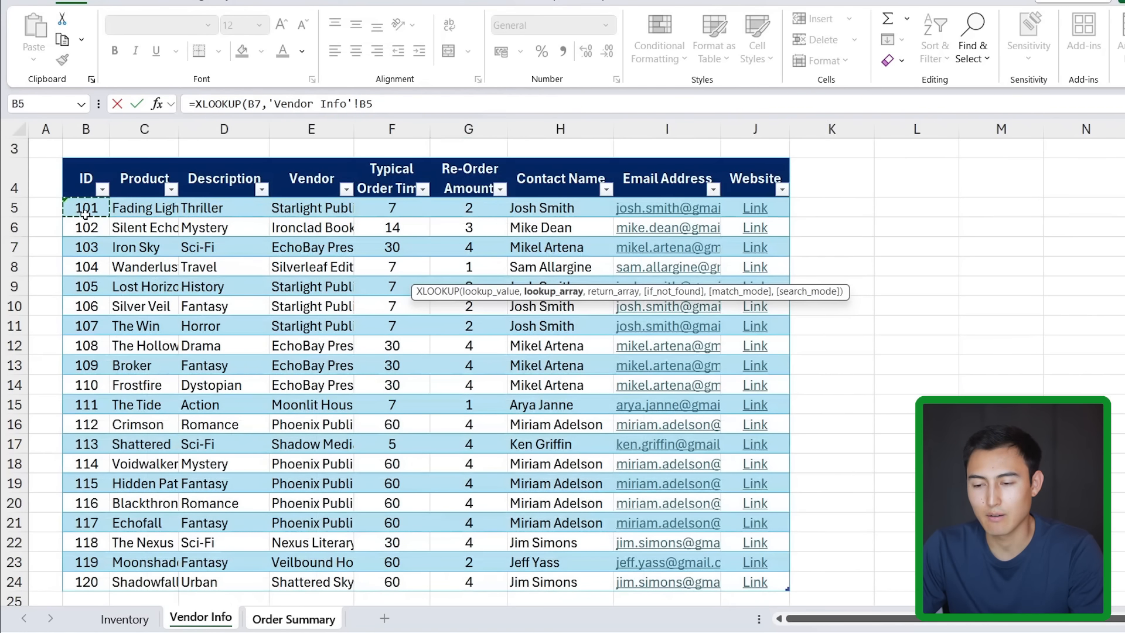
key("ctrl+shift+Down")
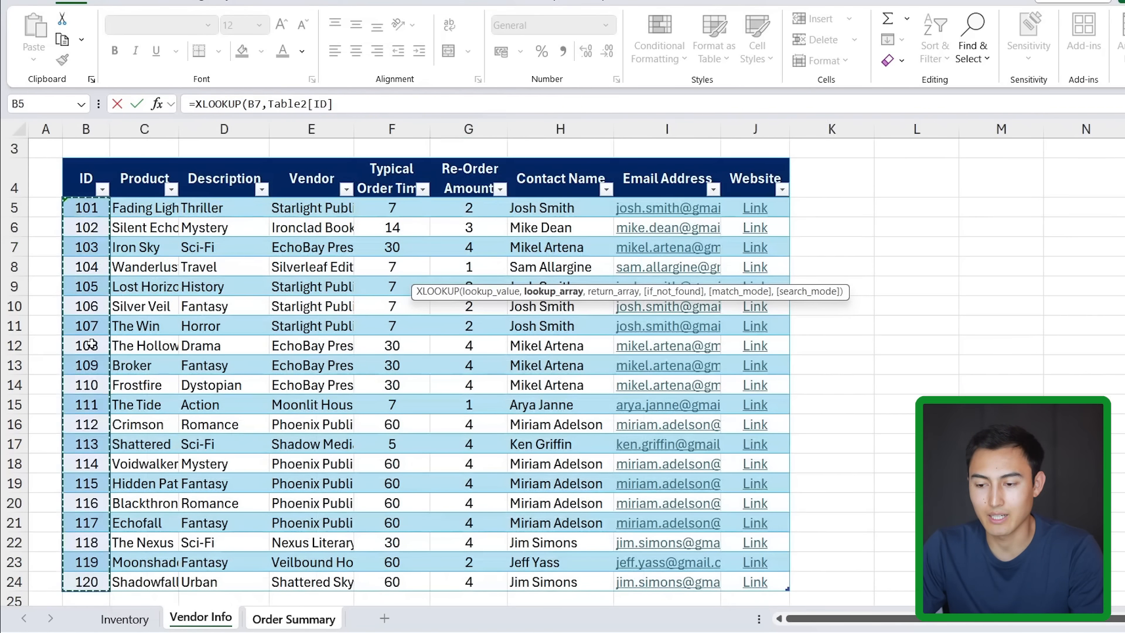
type(",")
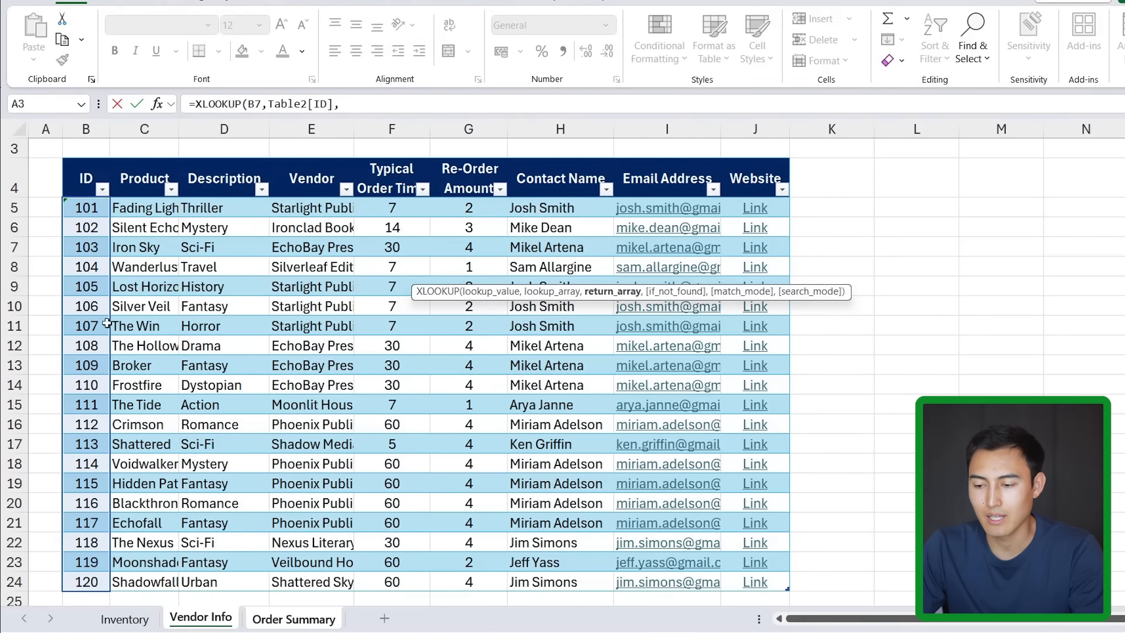
Set the XLOOKUP's return array to the Contact Name and Email Address columns with "" if not found, and commit the formula.
left_click(581, 210)
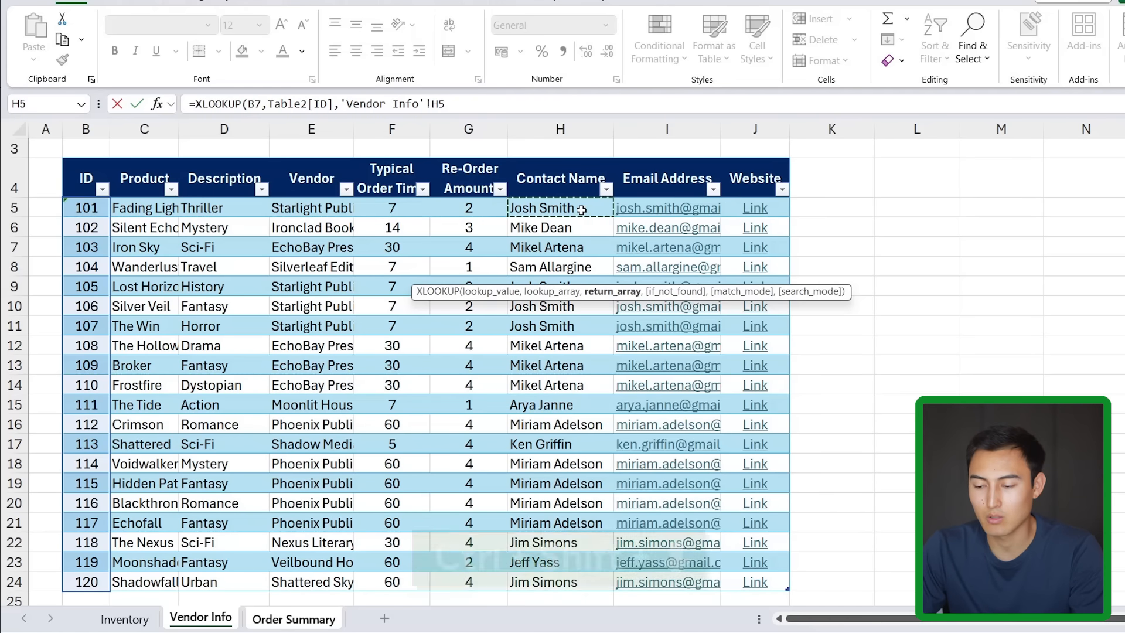
key("ctrl+shift+Down")
key("shift+Right")
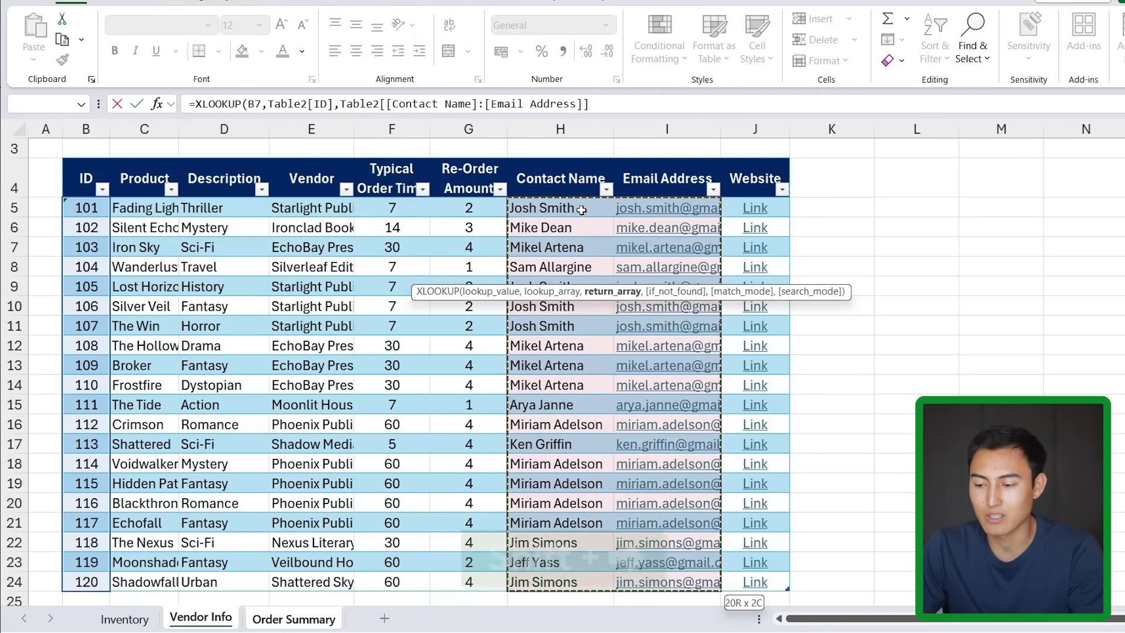
type(",")
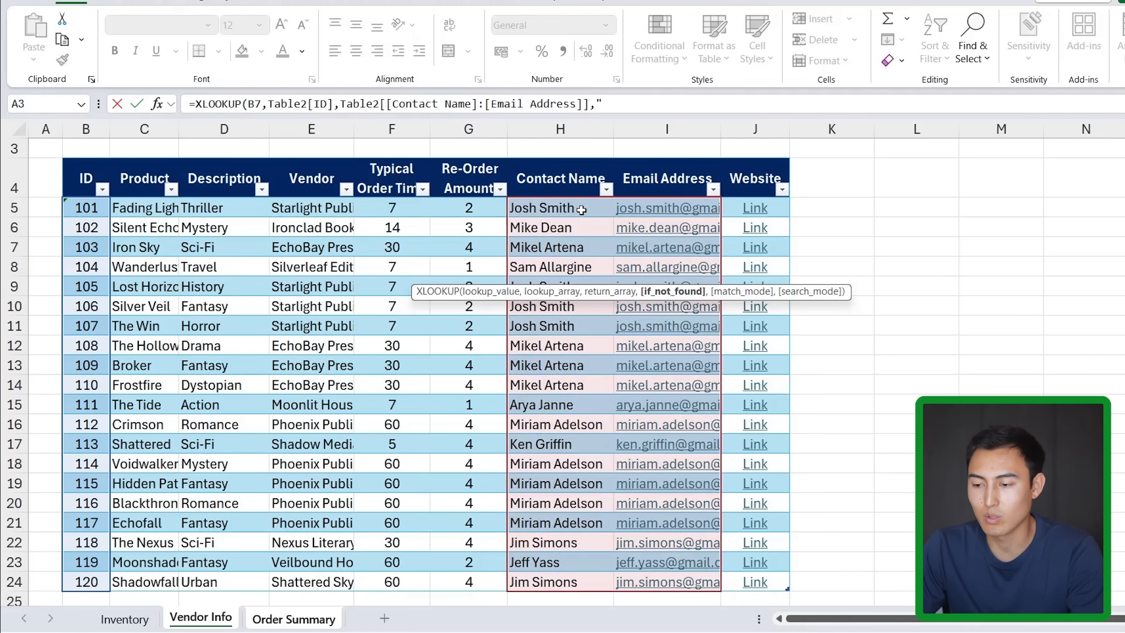
type("\"\")")
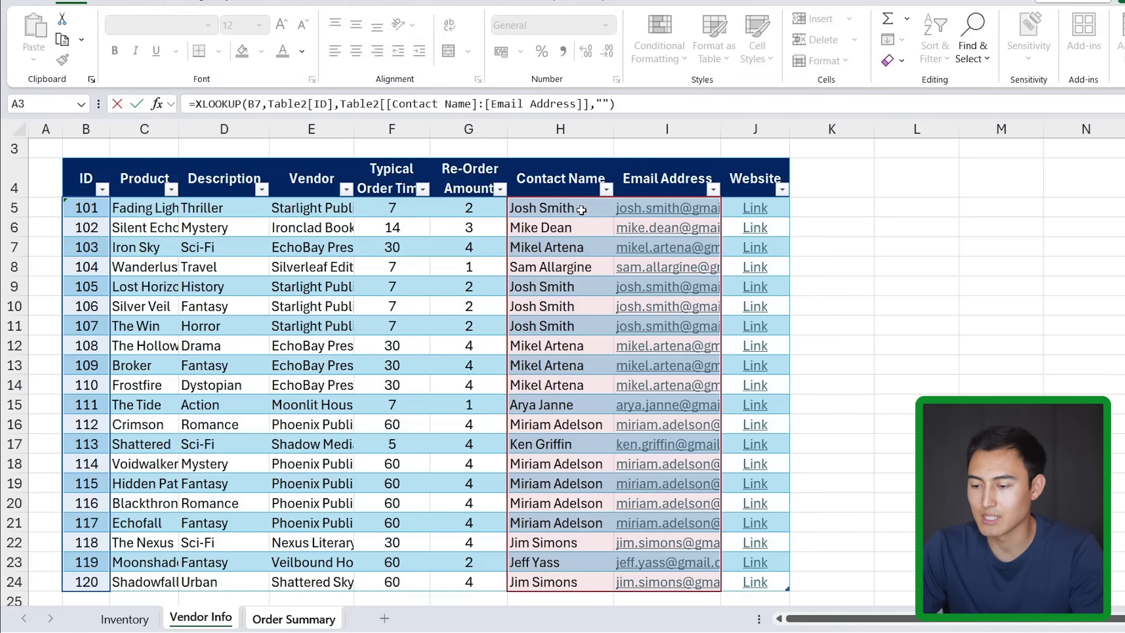
key("Return")
Copy the contact lookup formula from F7 down to F23.
left_click(463, 273)
left_click_drag(504, 284, 467, 612)
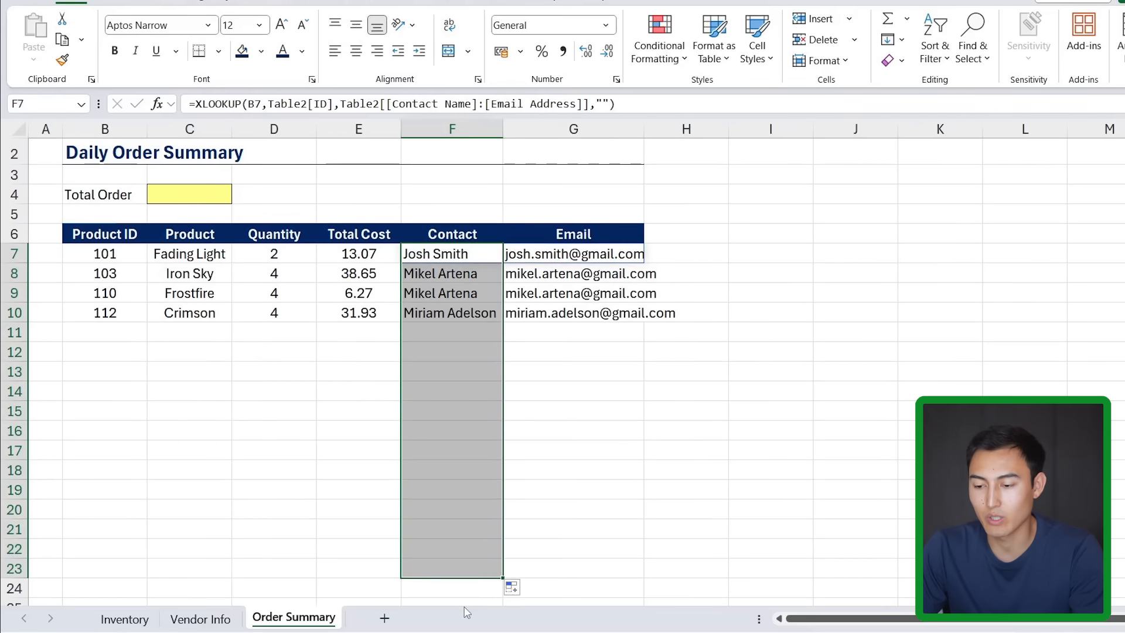
key("Up")
scroll(264, 377, "up", 1)
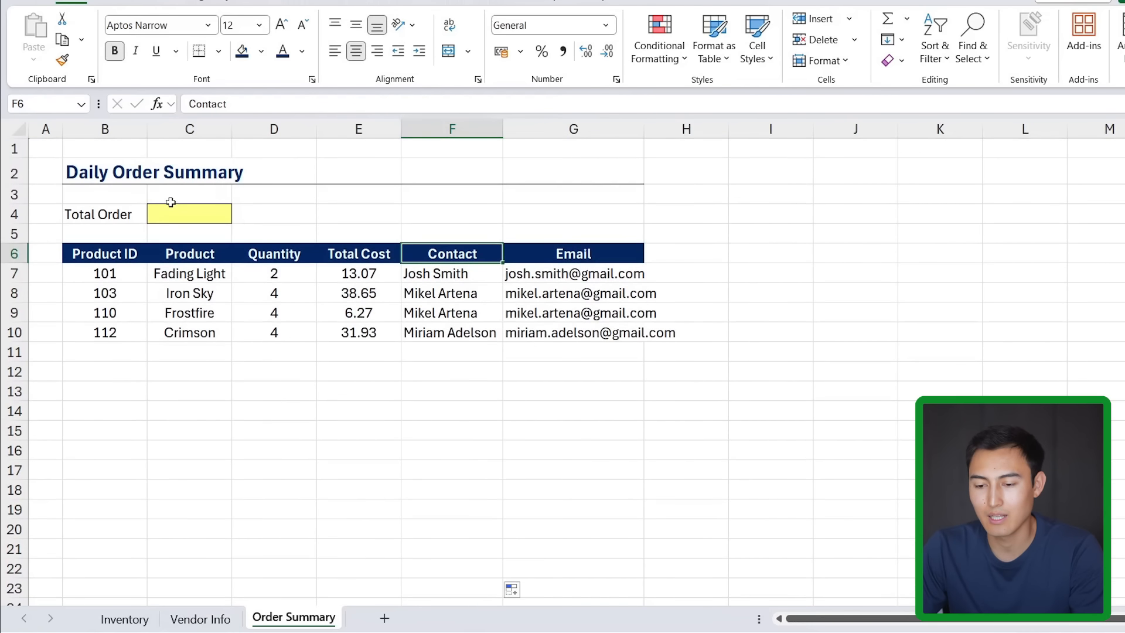
In the Total Order cell C4, enter a SUM of the Total Cost values in E7:E10.
left_click(174, 216)
type("=sum")
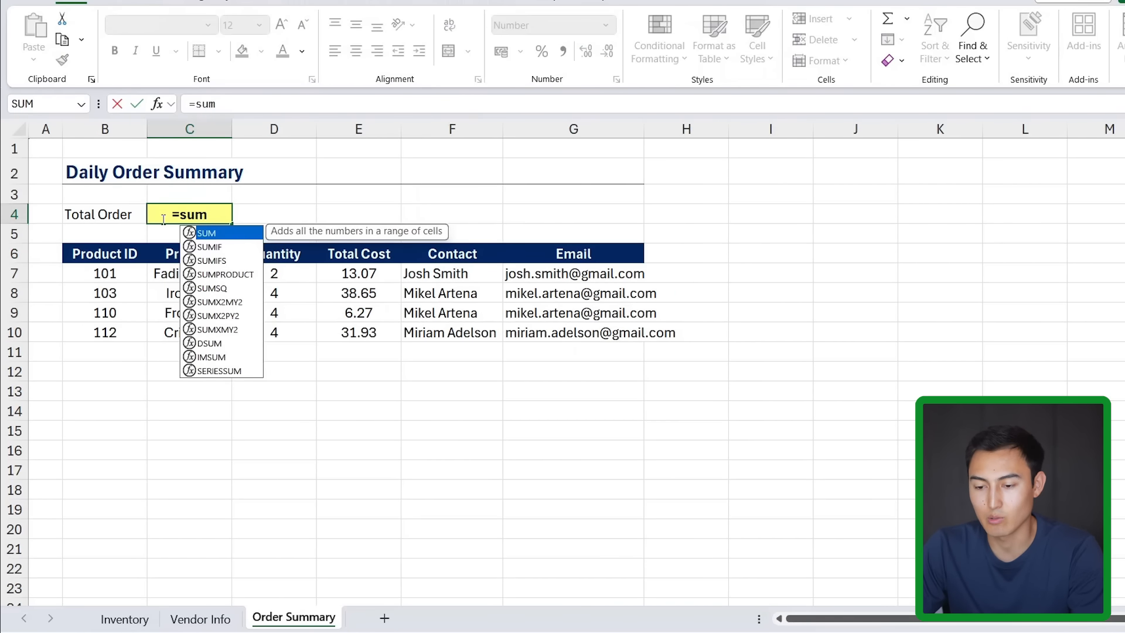
key("Tab")
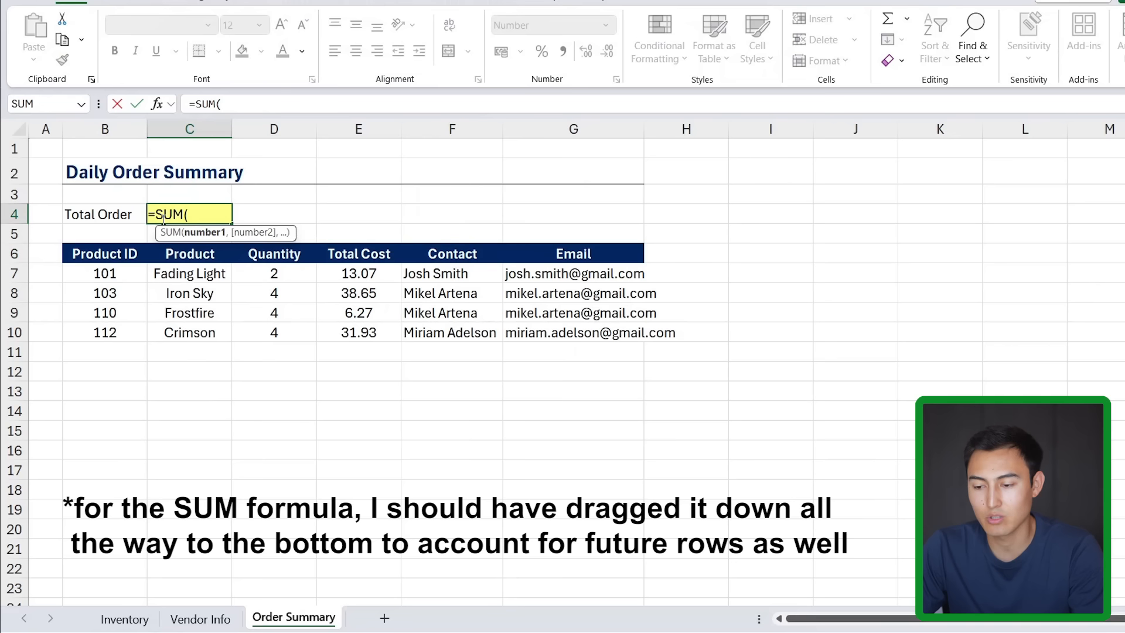
left_click_drag(344, 272, 339, 330)
key("Return")
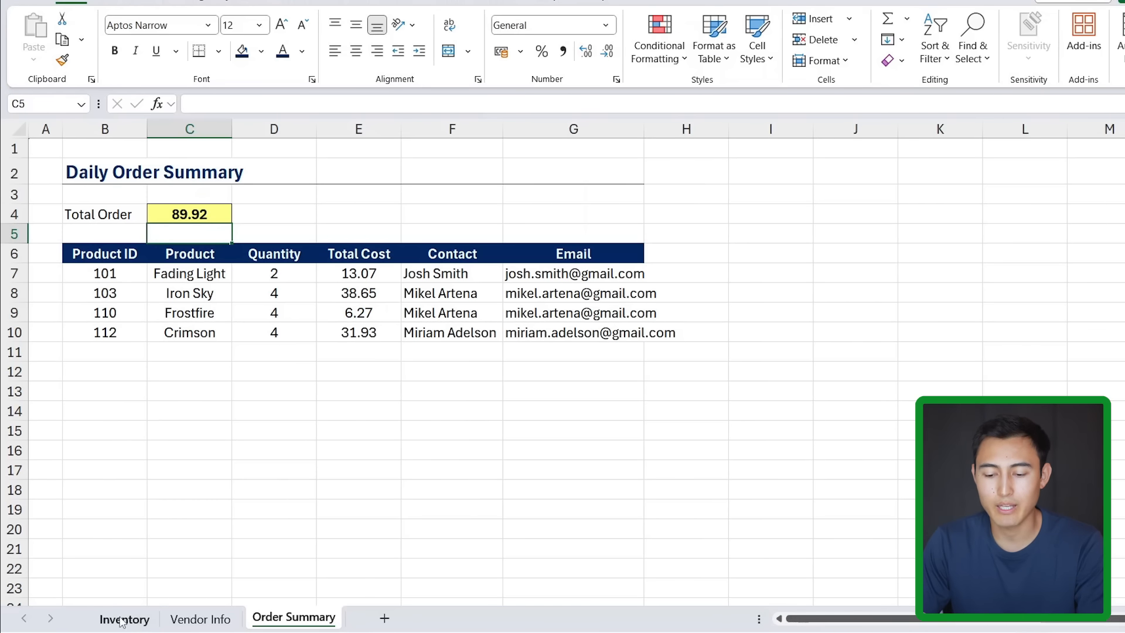
Pick a product not yet stocked from the Vendor Info list and add its ID 118 in B21, directly below the Inventory table.
left_click(121, 620)
scroll(114, 396, "down", 1)
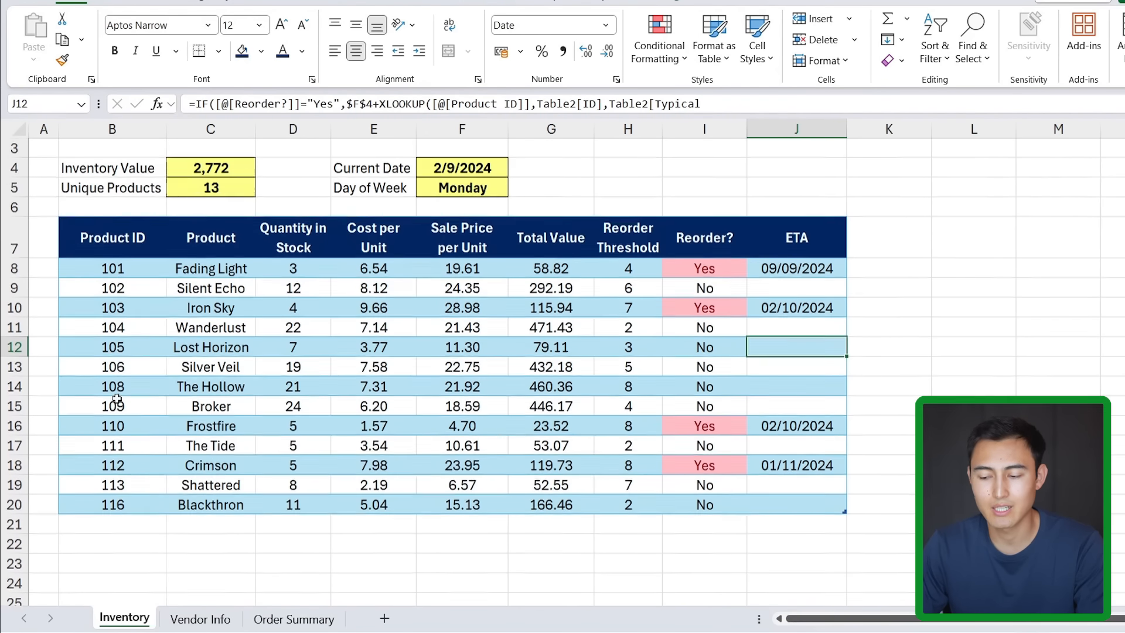
left_click(117, 518)
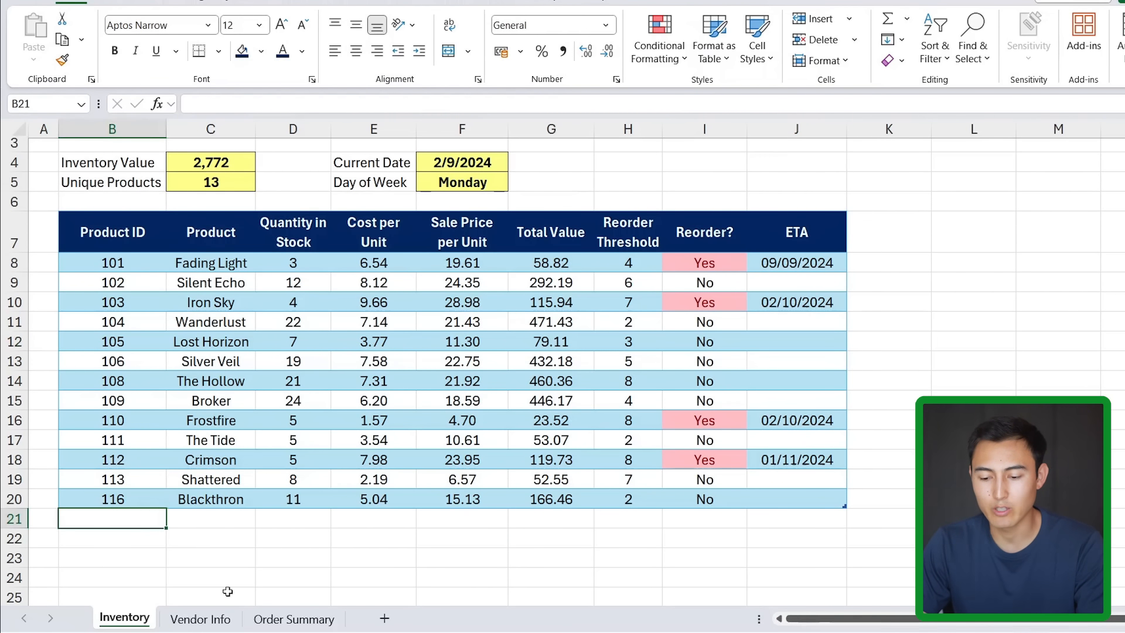
left_click(200, 619)
left_click(82, 535)
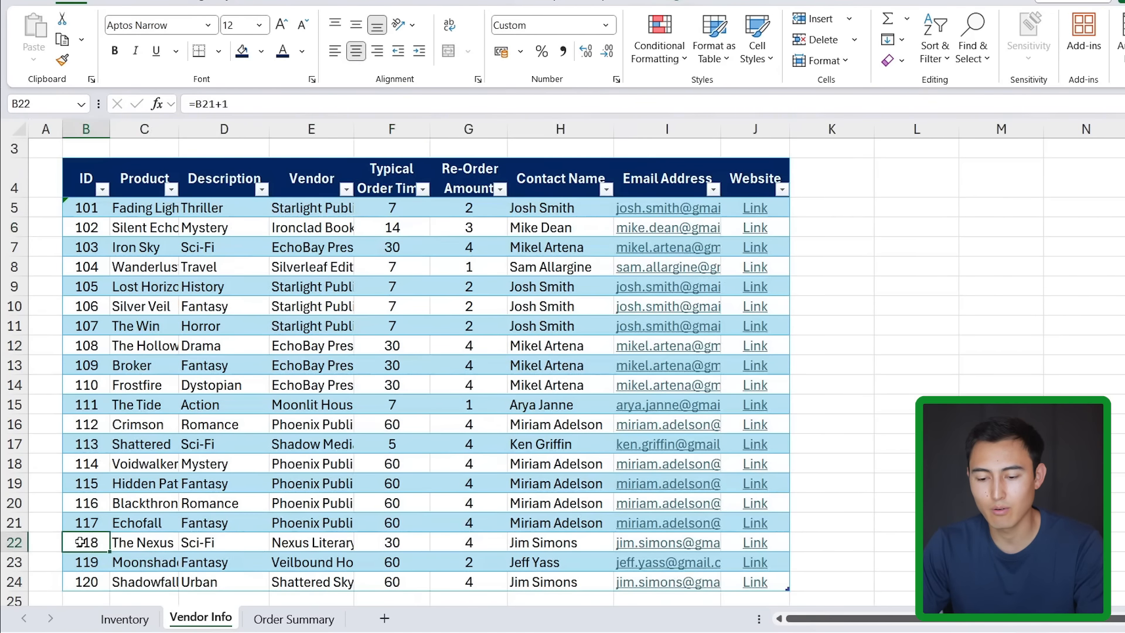
left_click(130, 619)
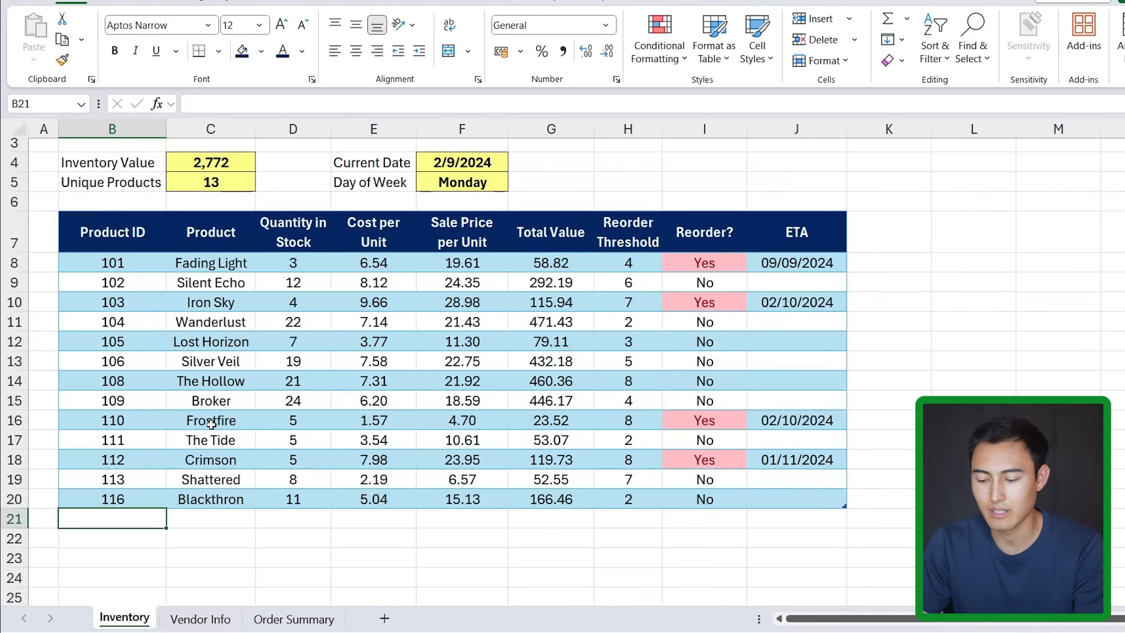
type("118")
key("Tab")
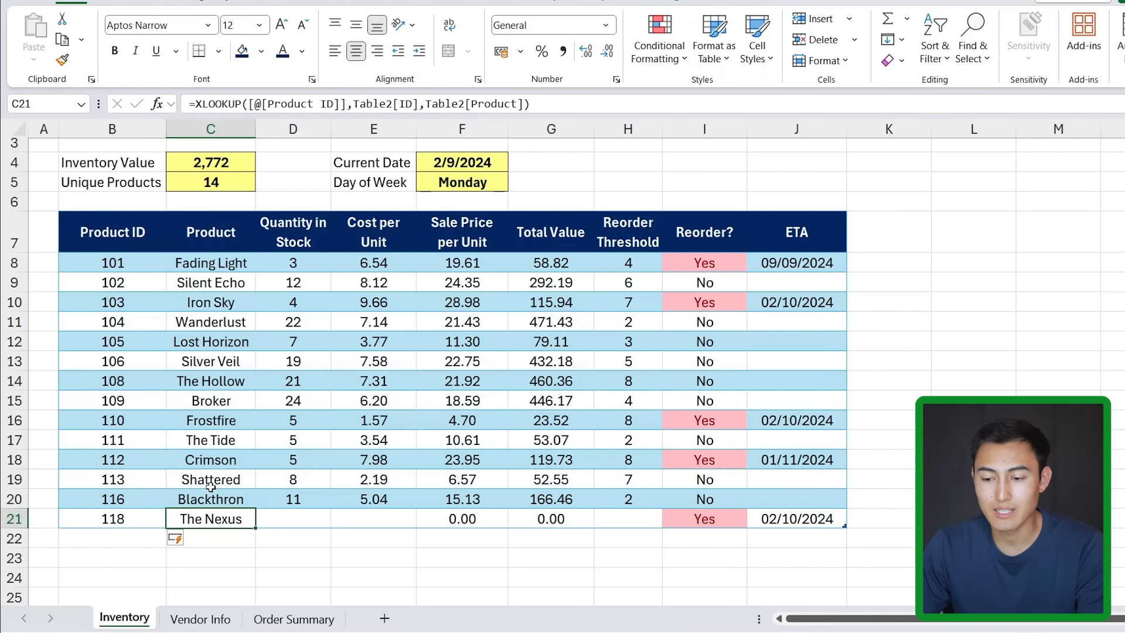
Complete the new product's row 21 with quantity in stock 0, cost per unit 4.99 and reorder threshold 2.
key("Tab")
type("0")
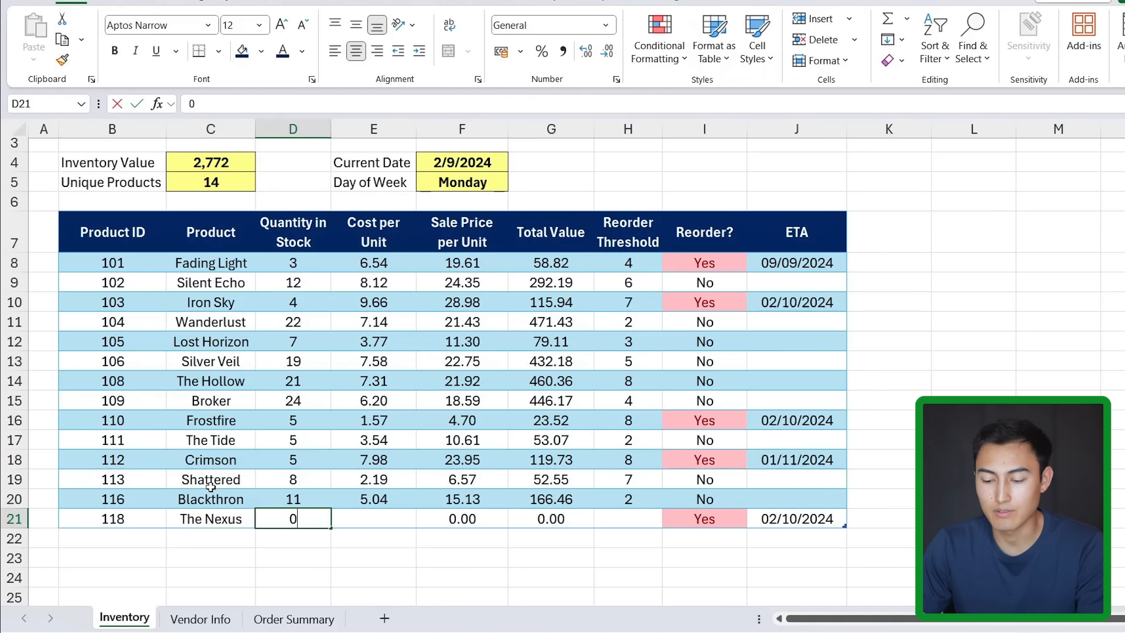
key("Tab")
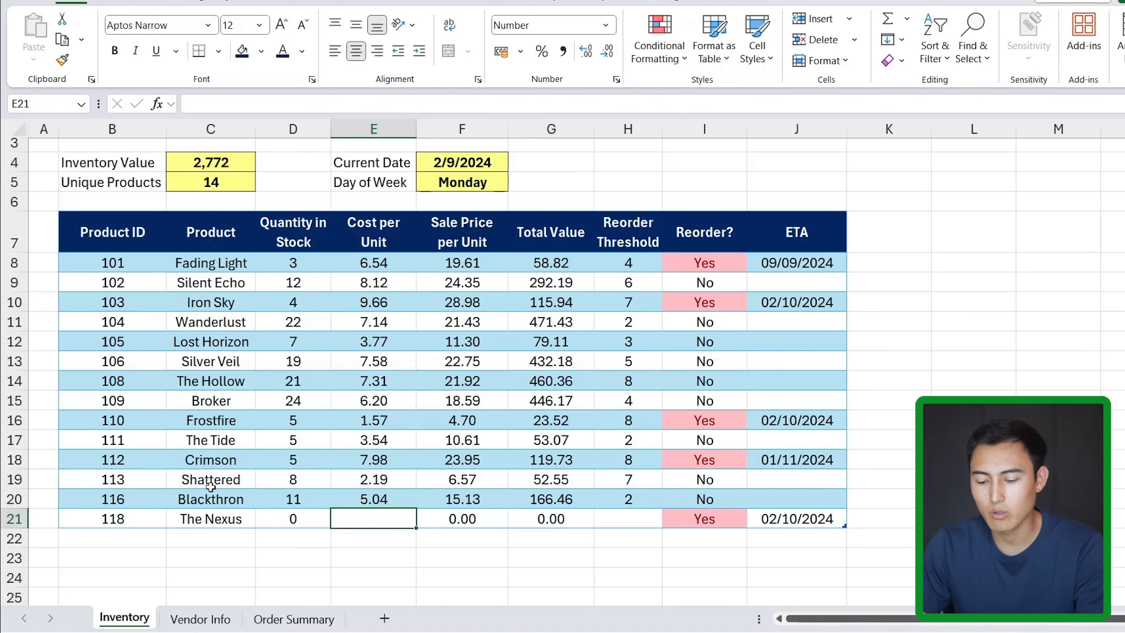
type("4.99")
key("Tab")
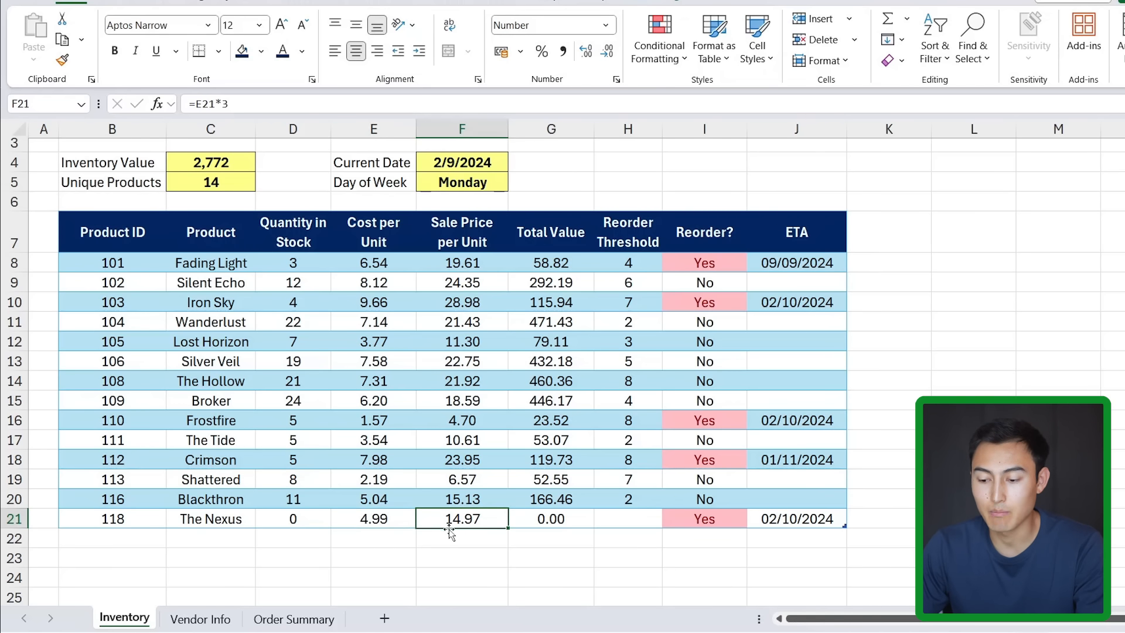
key("Tab")
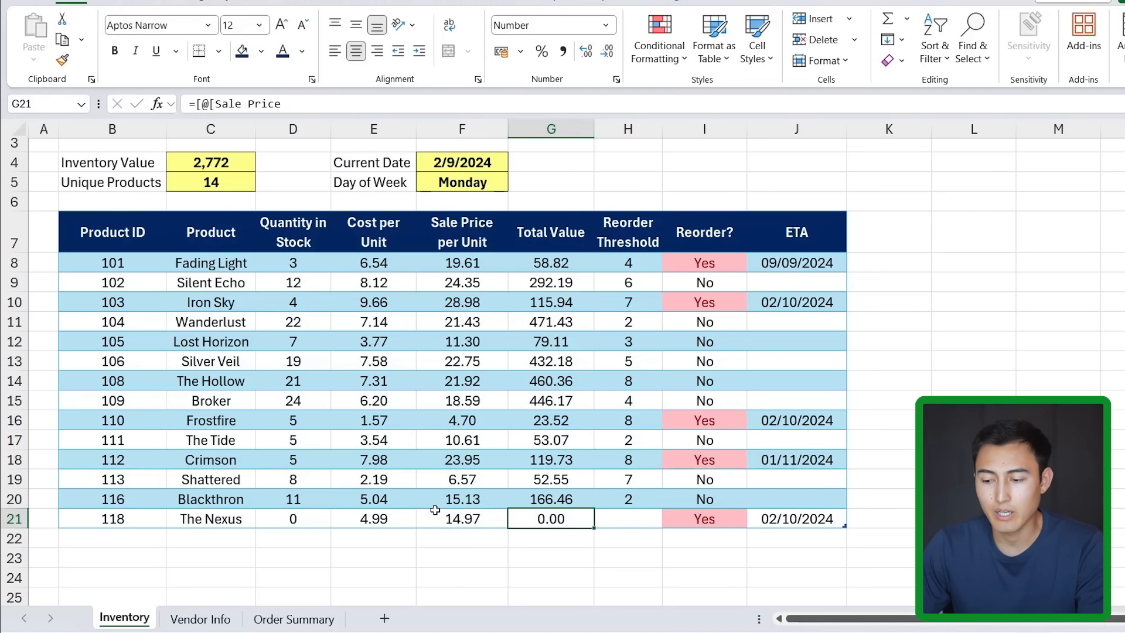
key("Tab")
type("2")
key("Return")
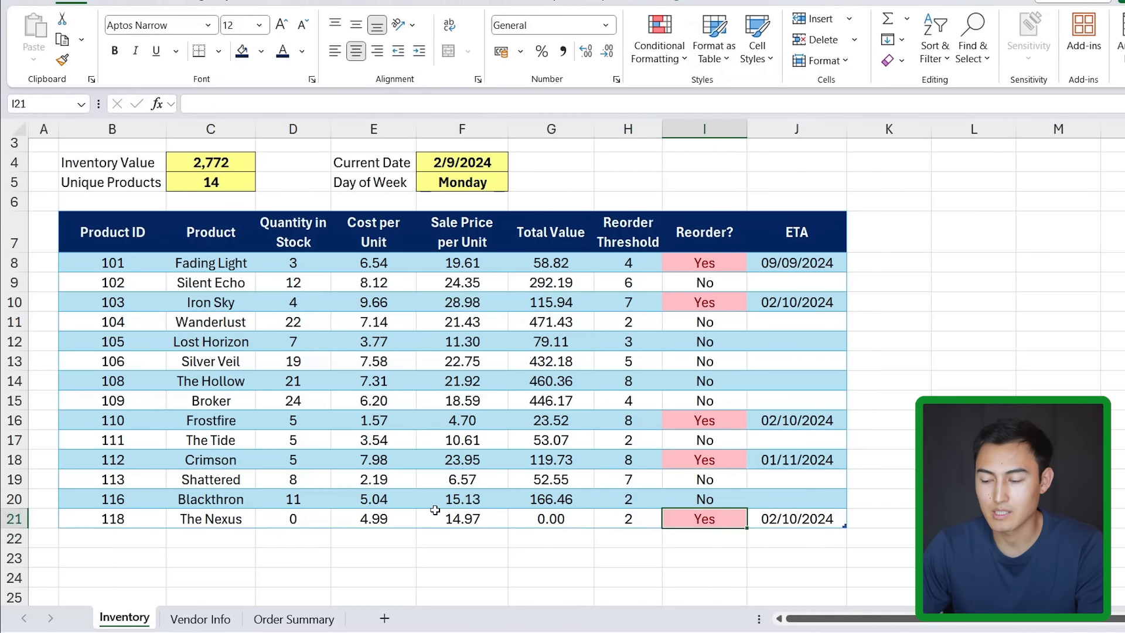
key("Up")
key("Right")
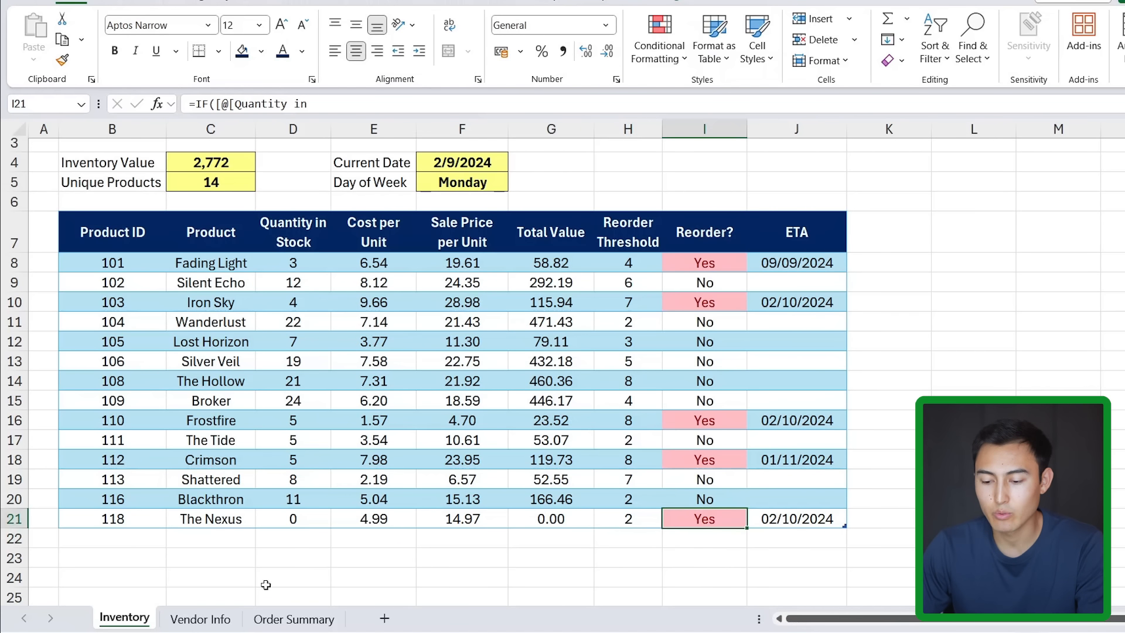
Check the new product's row 11 on the Order Summary sheet, from Product ID through quantity, total cost and contact.
left_click(296, 623)
left_click(95, 352)
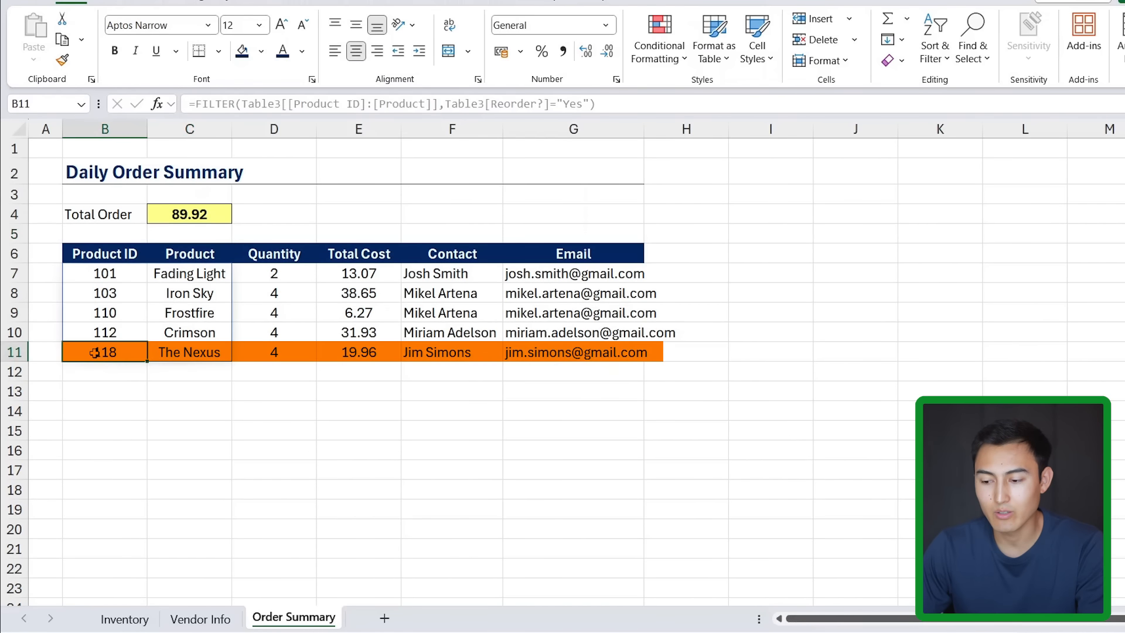
key("Right")
key("Right")
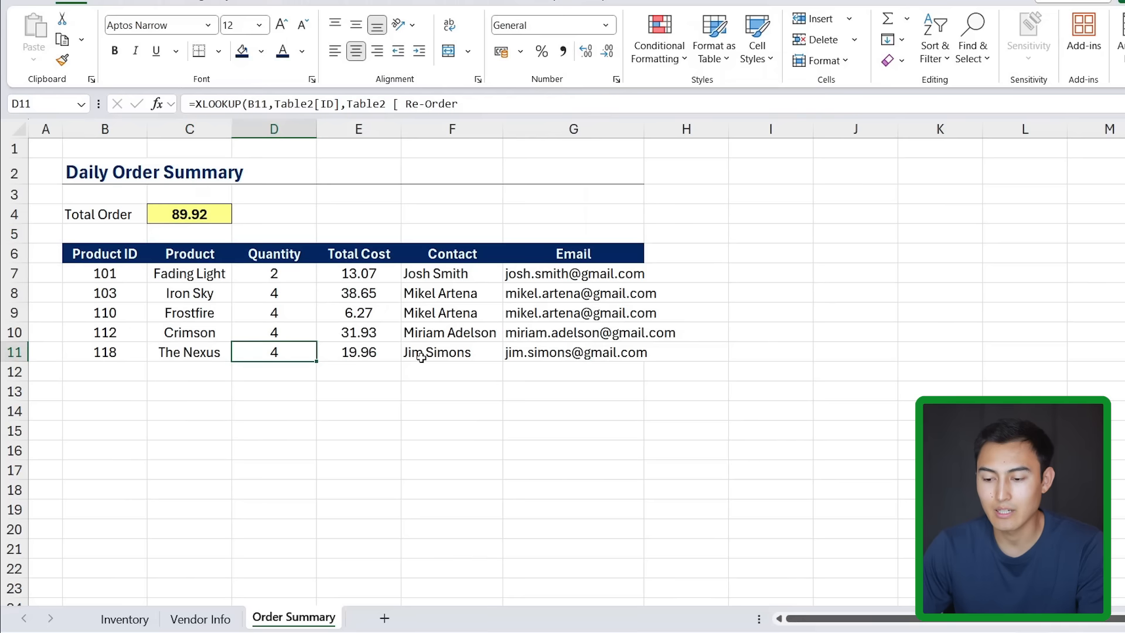
key("Right")
key("Right")
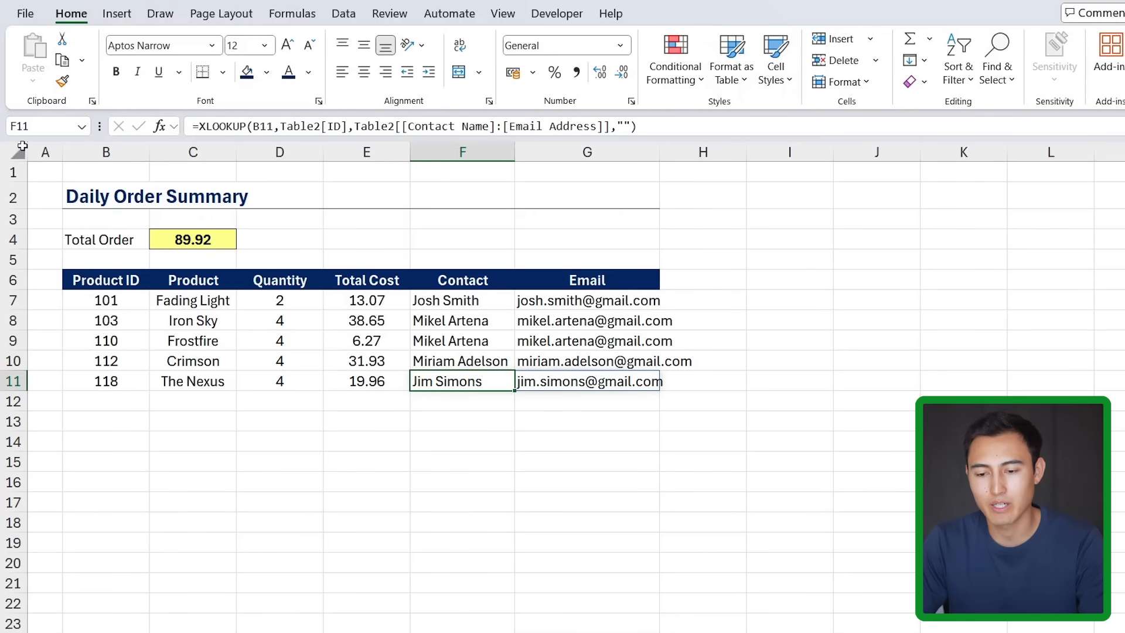
Insert a new column before column A on the Order Summary sheet, widen it and fill it with dark blue.
left_click(44, 152)
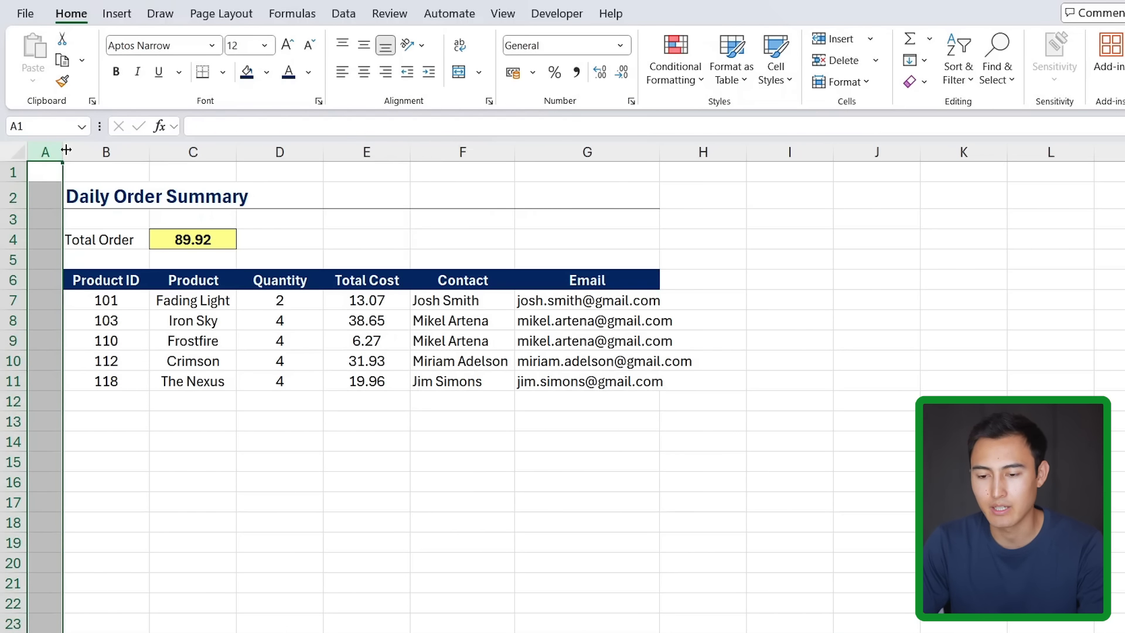
key("ctrl+shift+plus")
left_click_drag(115, 151, 153, 166)
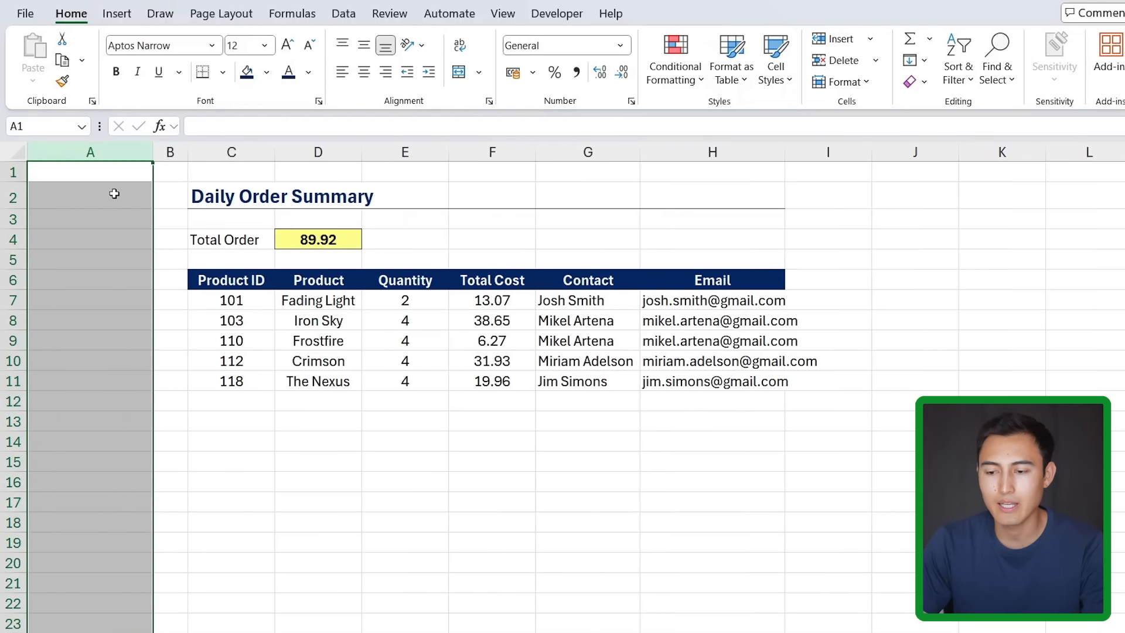
left_click(246, 71)
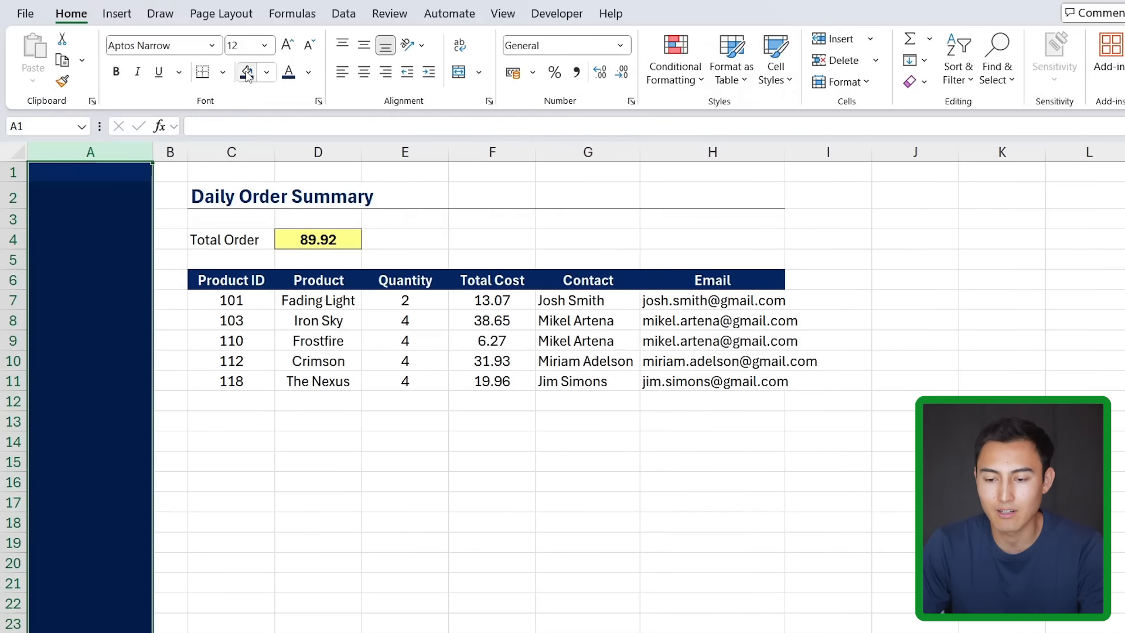
left_click(54, 206)
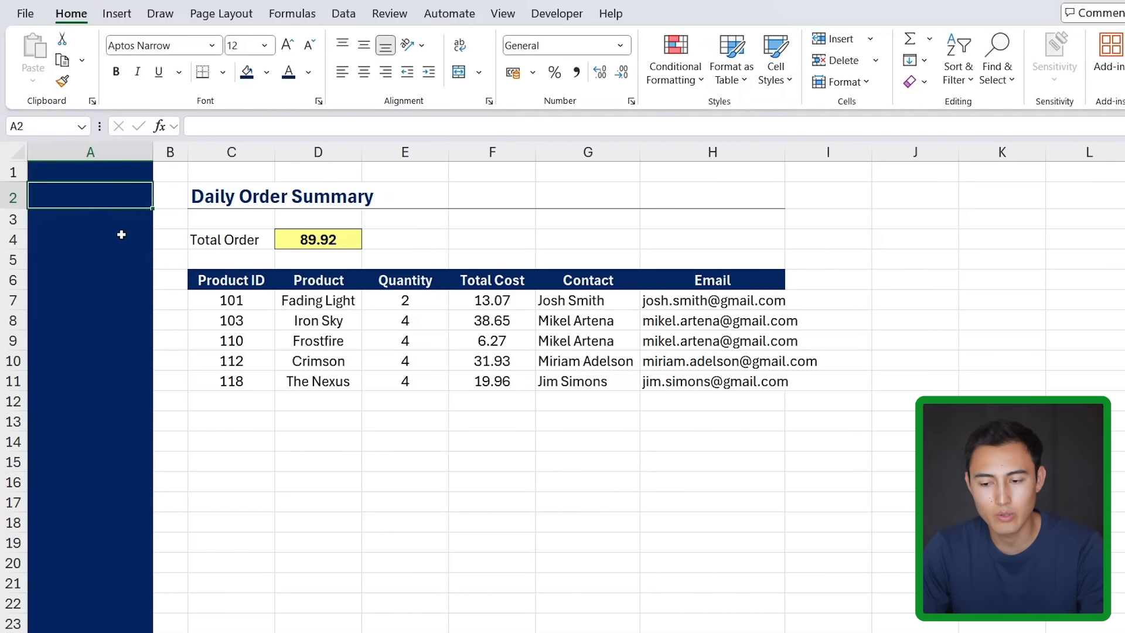
left_click_drag(155, 149, 168, 150)
Insert the Career Principles logo from this device over the cells, fit it at the head of the dark blue column A, and select A5.
left_click(117, 15)
left_click(256, 43)
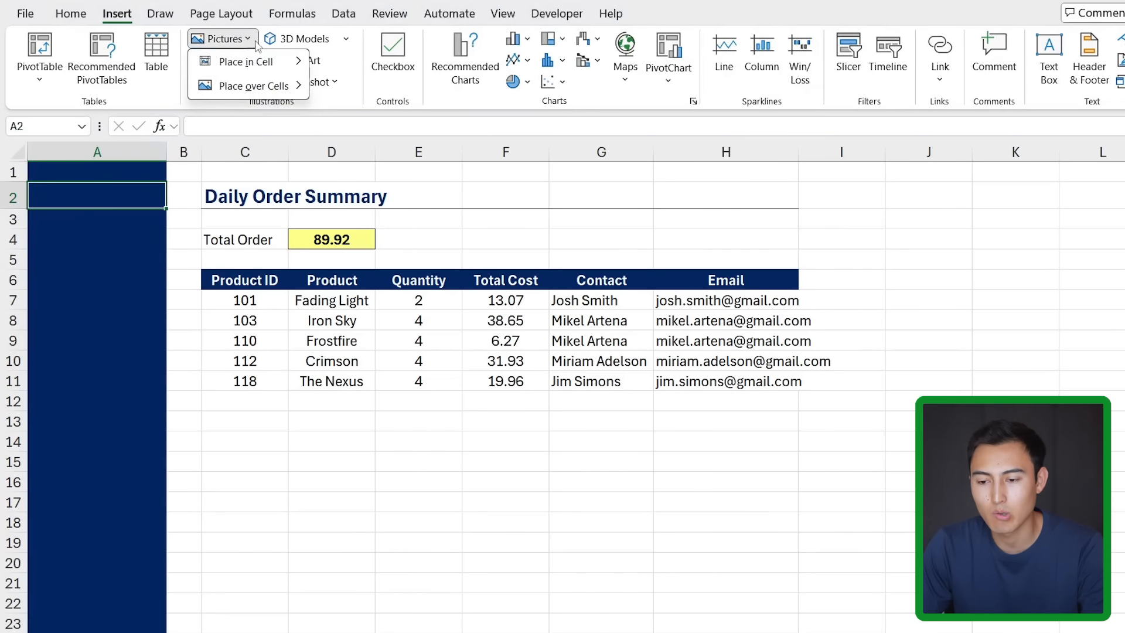
mouse_move(258, 86)
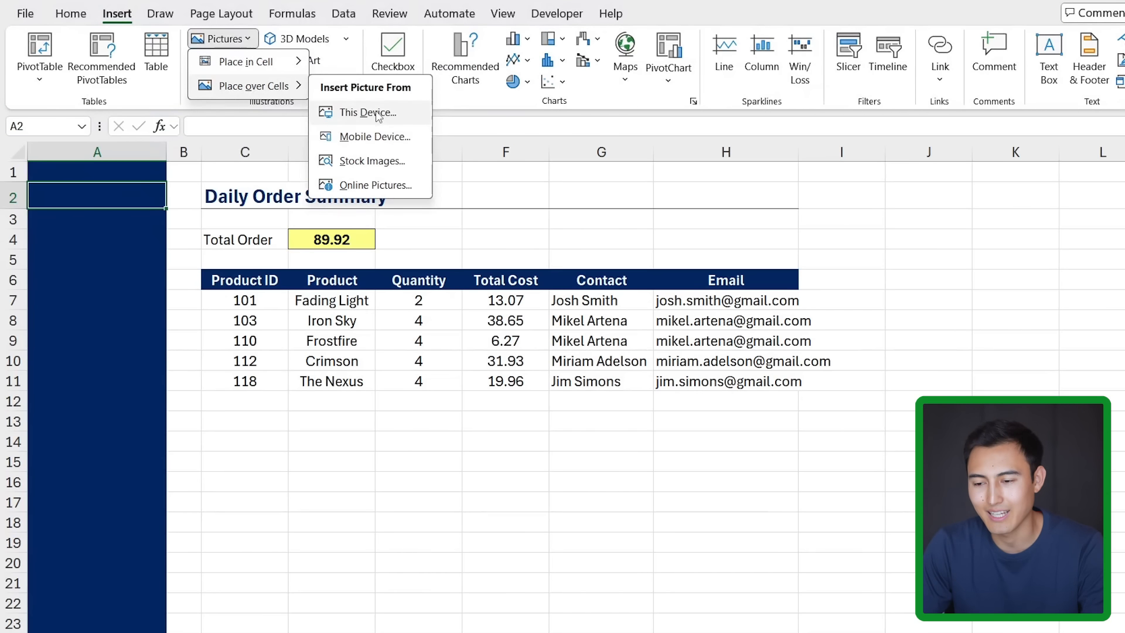
left_click(368, 112)
double_click(176, 126)
left_click_drag(217, 236, 154, 221)
left_click(83, 319)
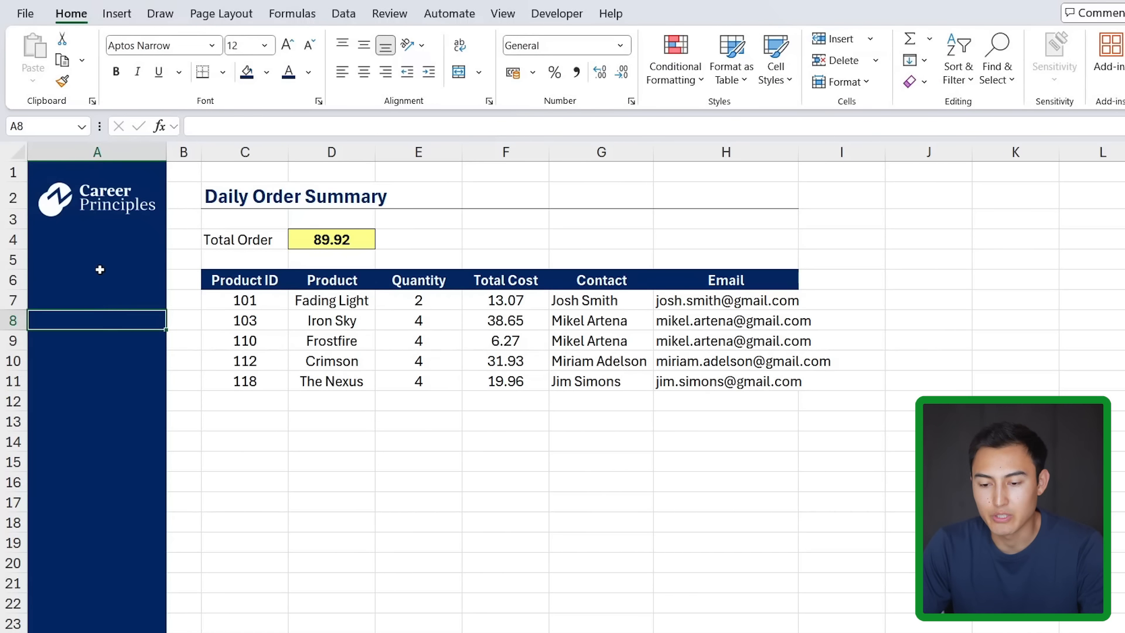
left_click(100, 270)
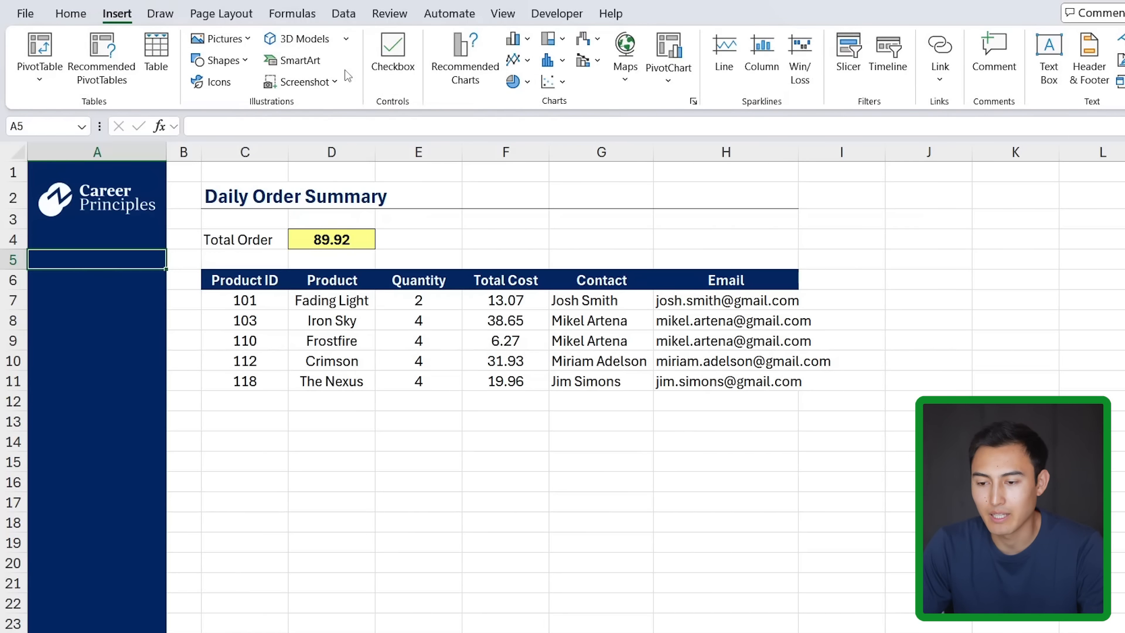
Draw a rectangle about 3.04 cm wide and 1.18 cm high below the logo in column A and label it Inventory.
left_click(244, 61)
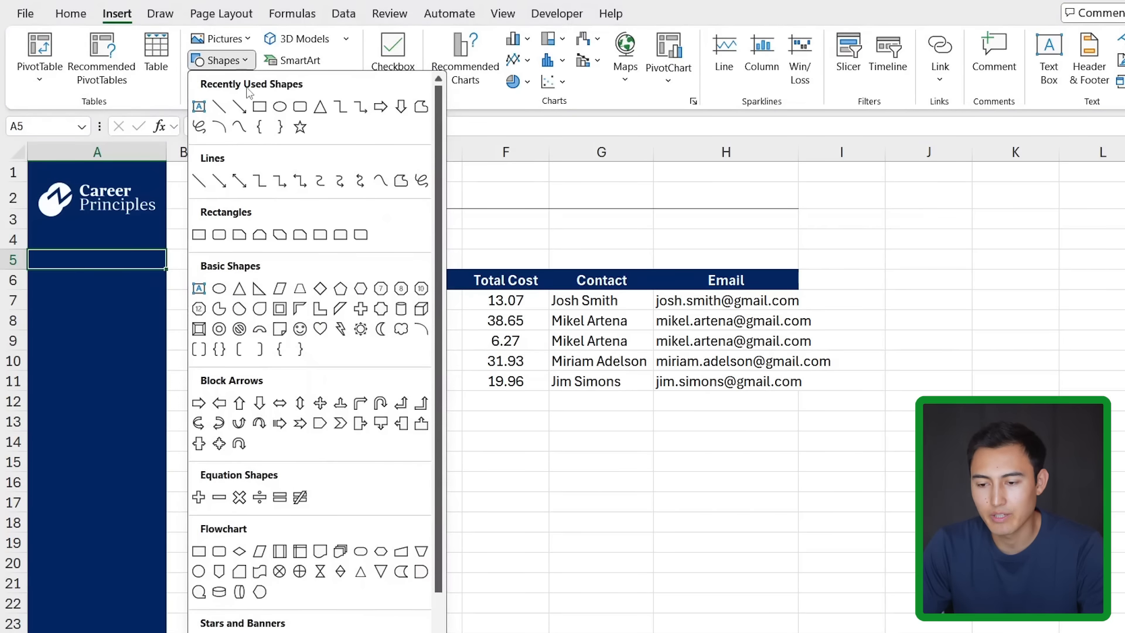
left_click(259, 107)
left_click_drag(42, 242, 153, 284)
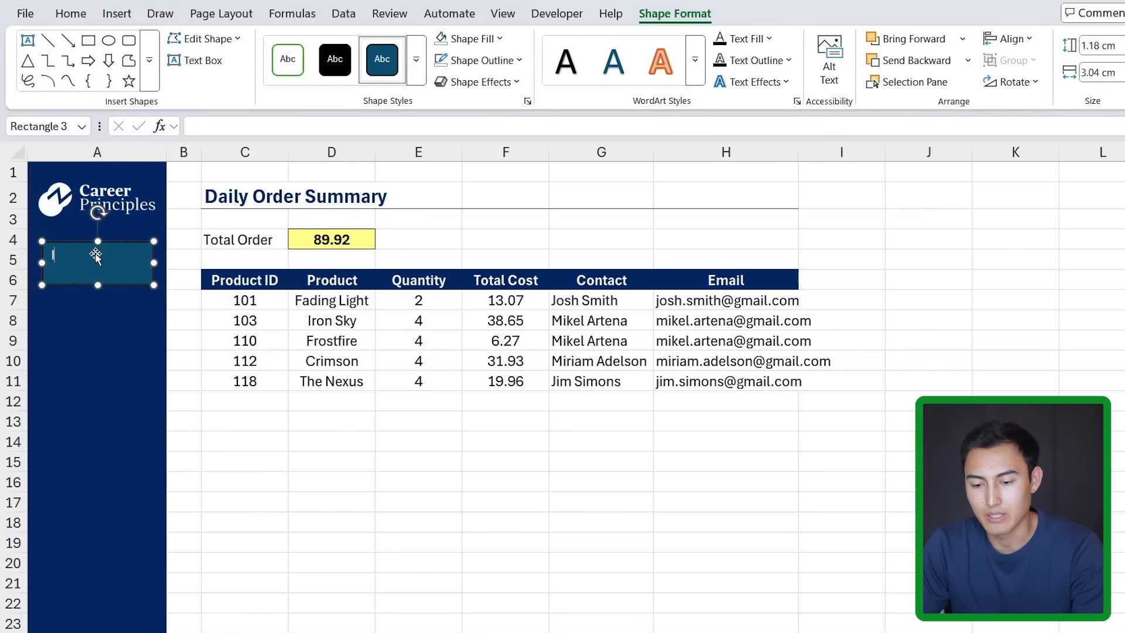
type("Inverntory")
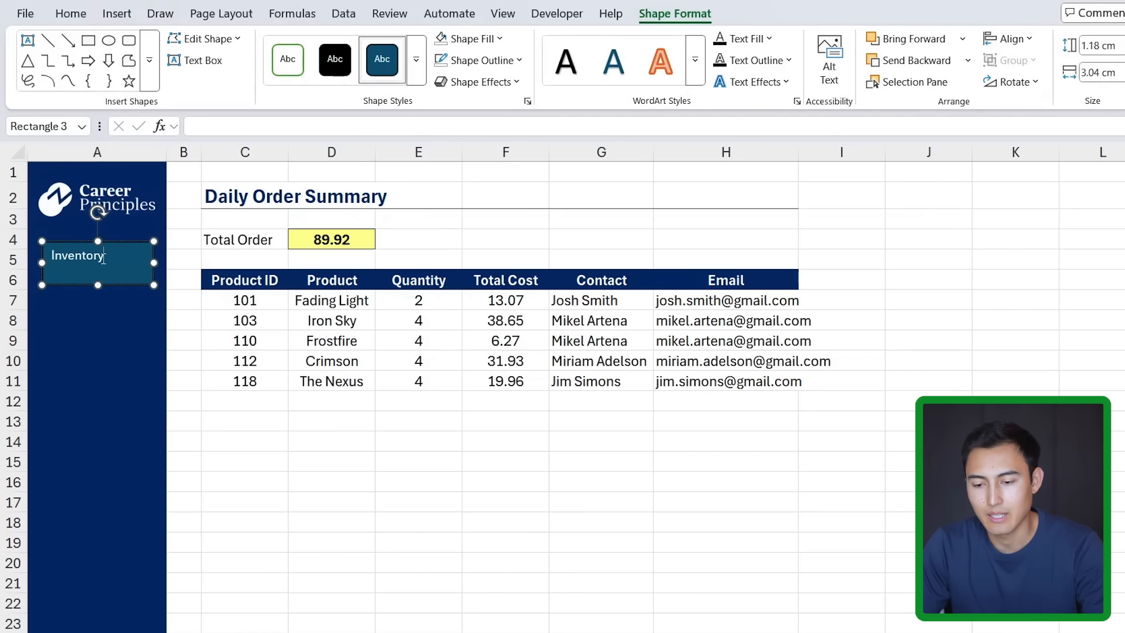
Remove the Inventory rectangle's fill and outline, and centre its text both vertically and horizontally.
left_click(444, 41)
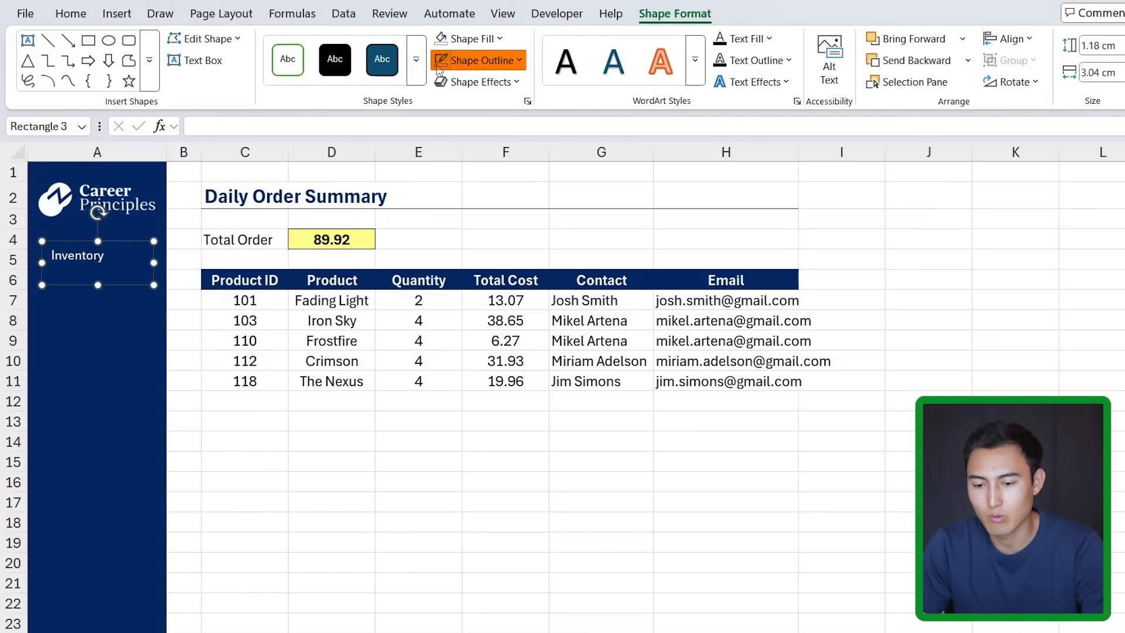
left_click(71, 14)
left_click(364, 45)
left_click(364, 75)
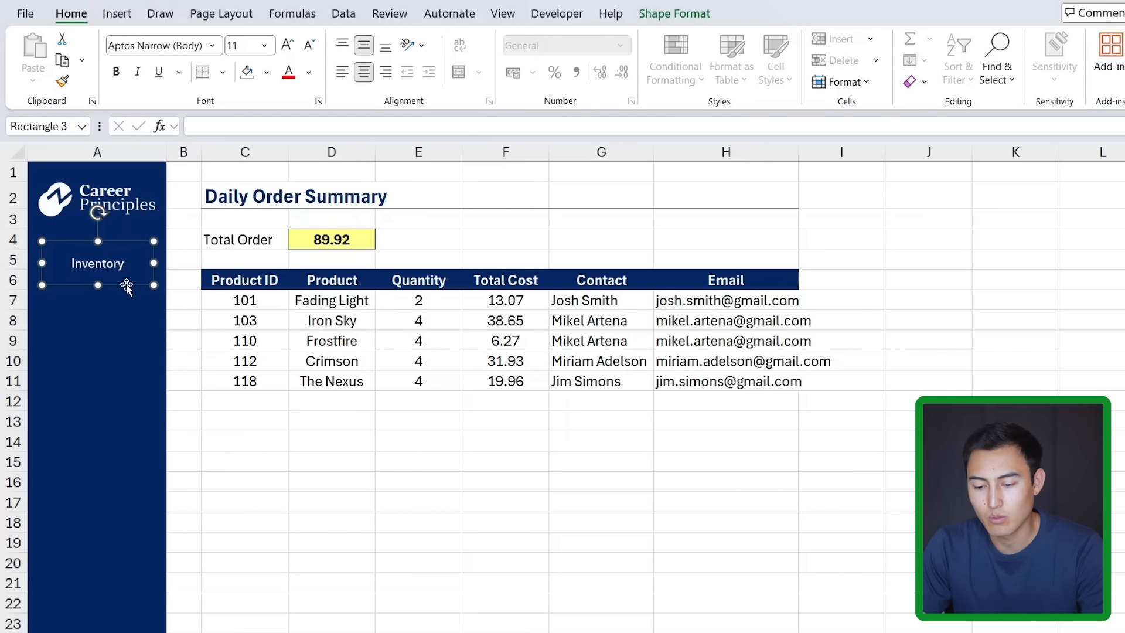
Place two copies of the Inventory text box below the original, aligned in column A, and deselect them.
left_click_drag(130, 291, 126, 426)
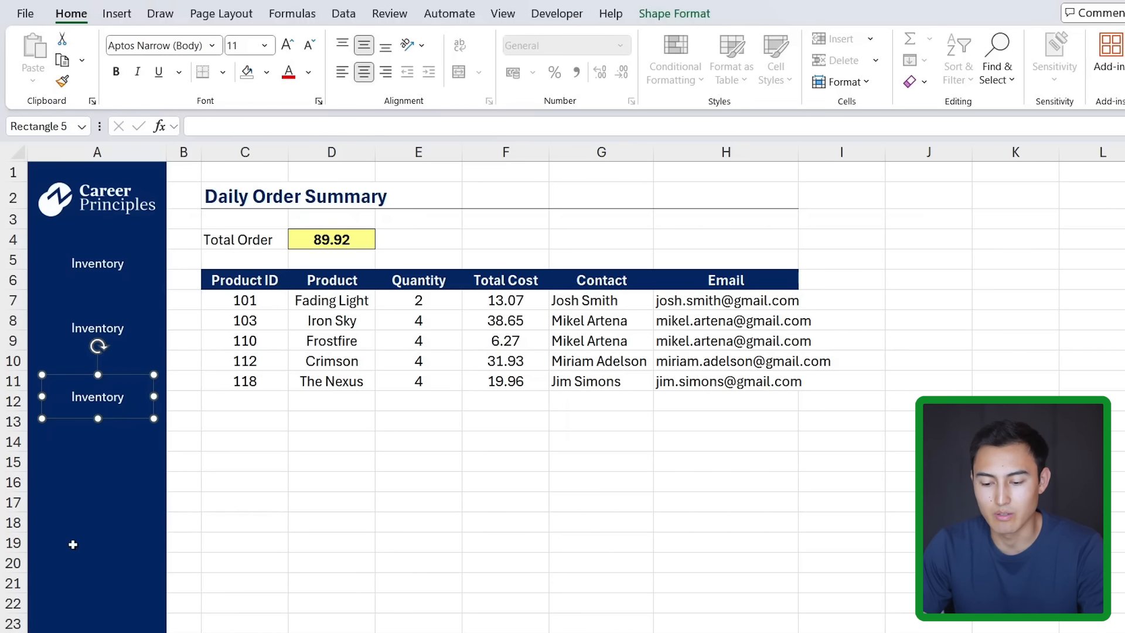
key("Escape")
Hyperlink the first Inventory box to cell A1 of the Inventory sheet in this document.
left_click(102, 271)
left_click(115, 266)
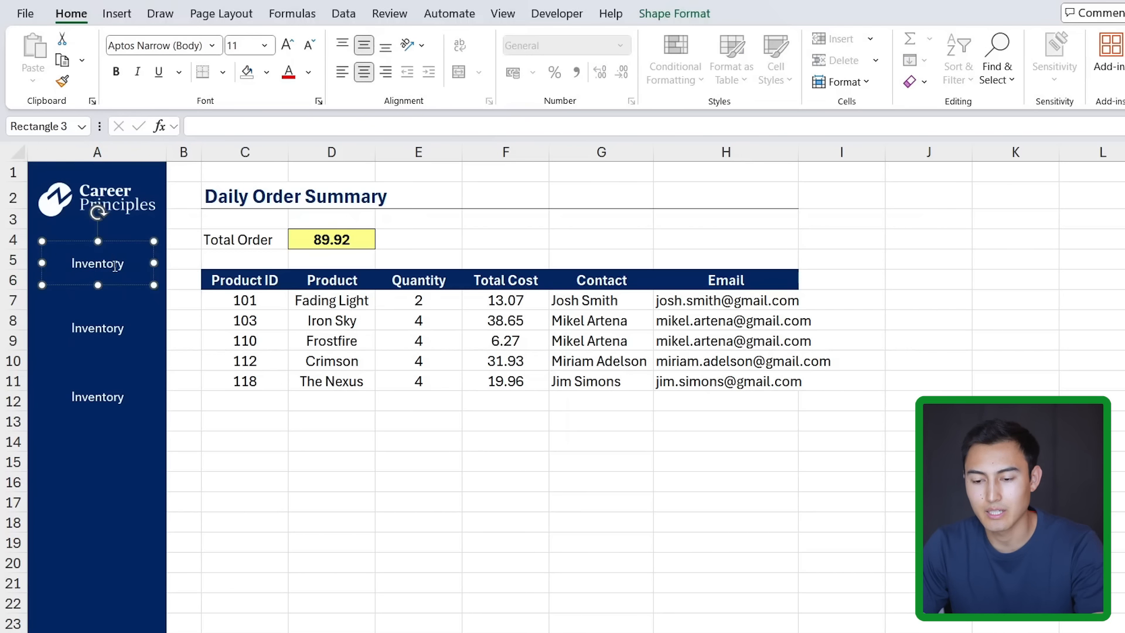
key("ctrl+k")
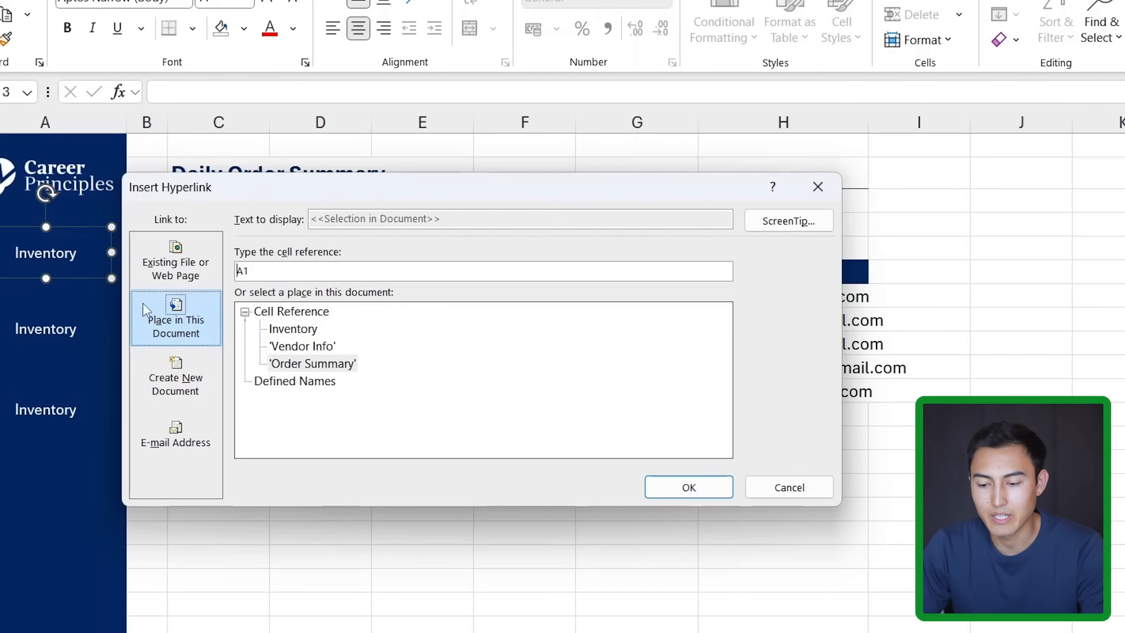
left_click(305, 330)
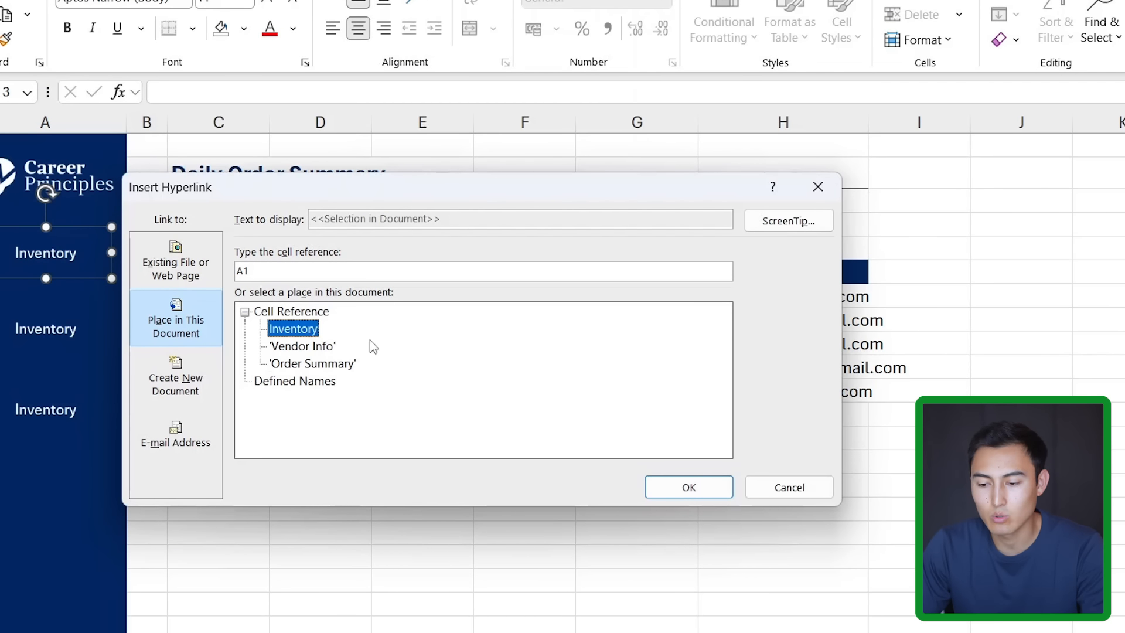
left_click(690, 488)
left_click(415, 479)
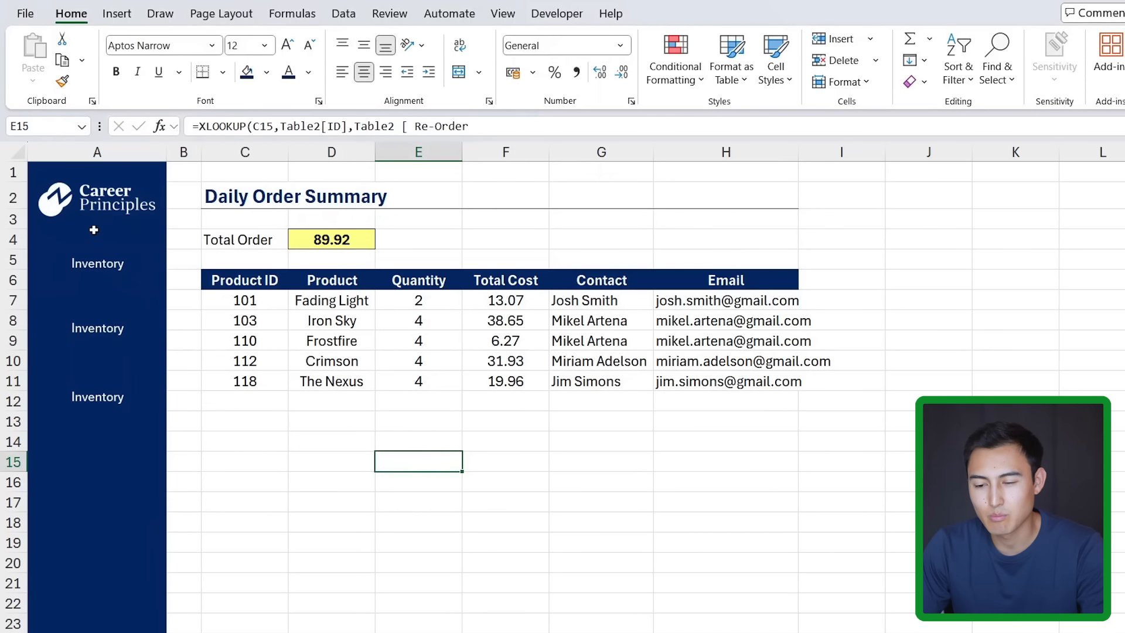
Test the Inventory box's link, and relabel the two lower copies Vendor Info and Order Summary on the Order Summary sheet.
left_click(98, 269)
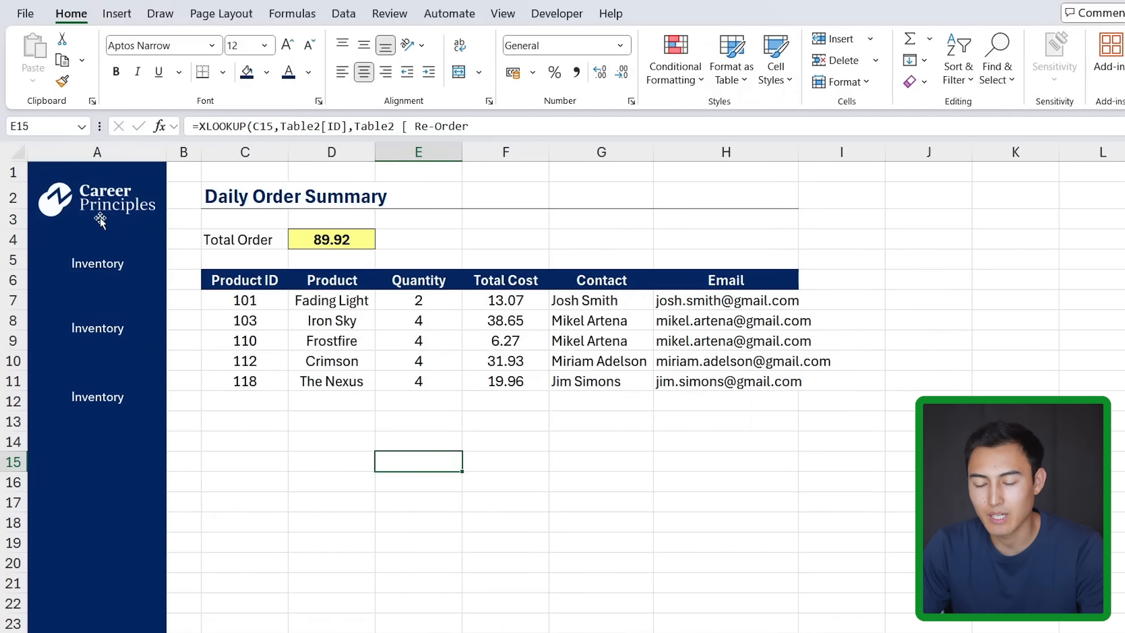
left_click(117, 328)
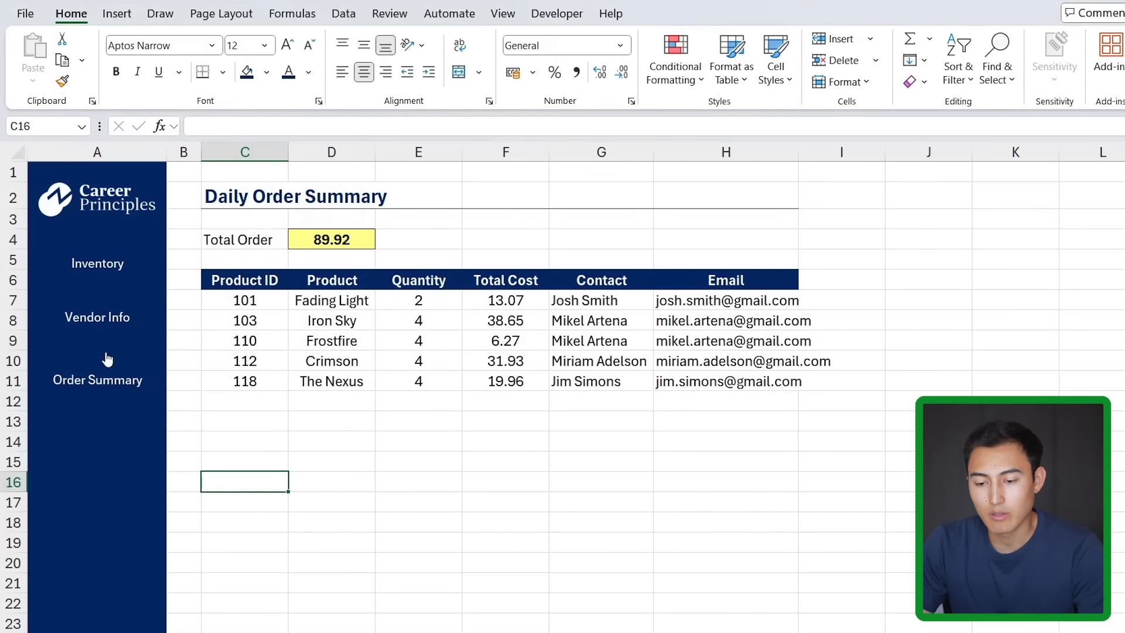
Copy the whole branded column A from Order Summary and insert it before column A on the Vendor Info sheet.
left_click(115, 151)
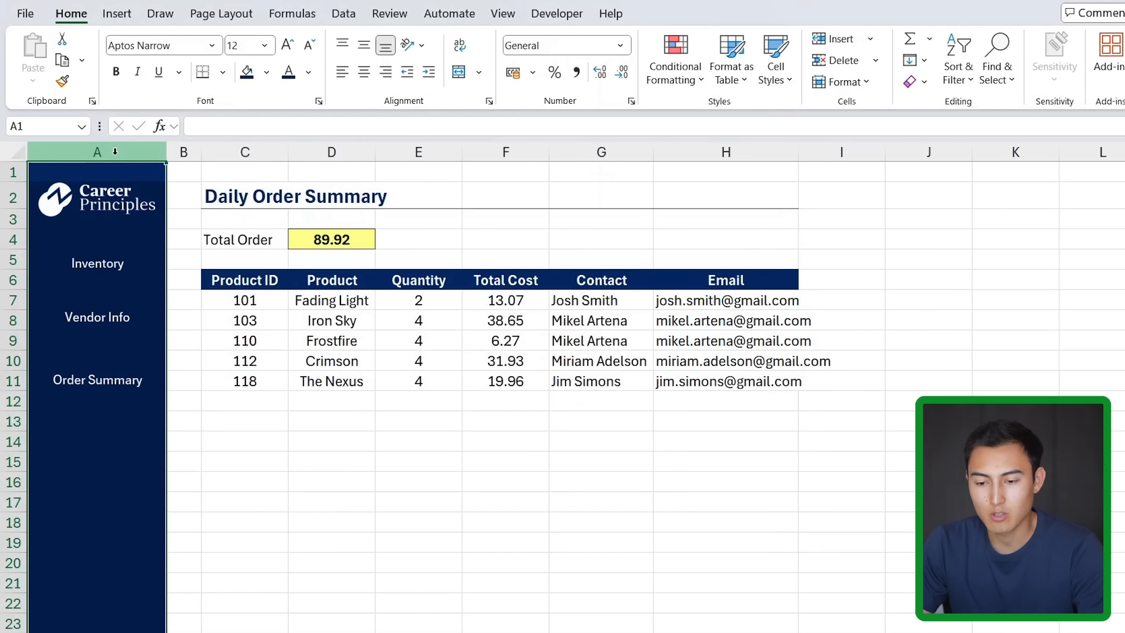
key("ctrl+c")
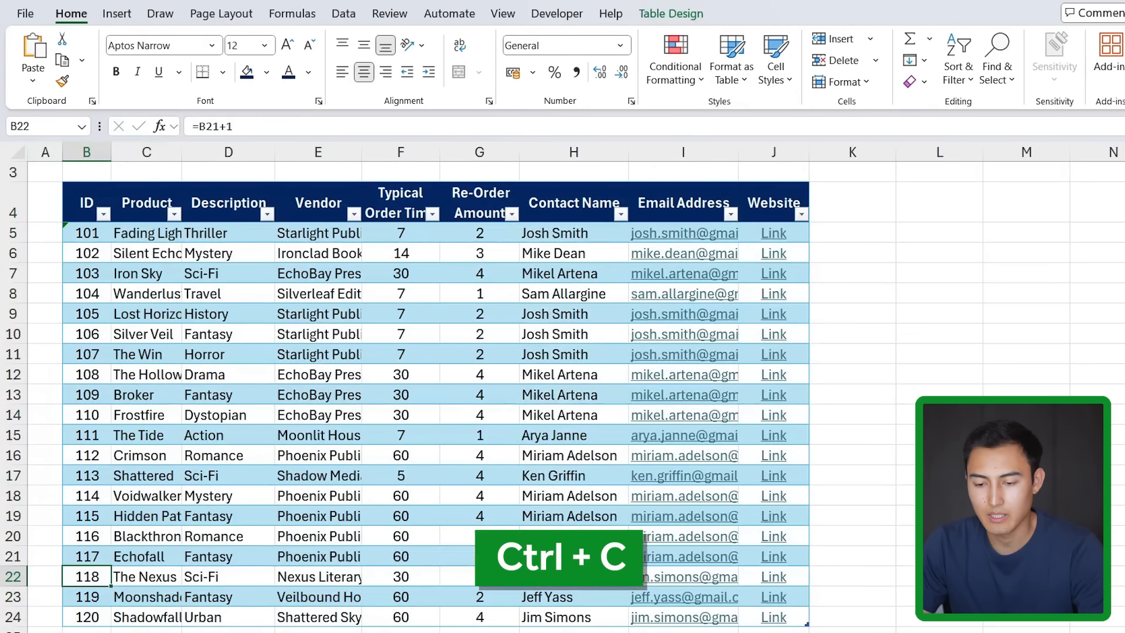
left_click(45, 152)
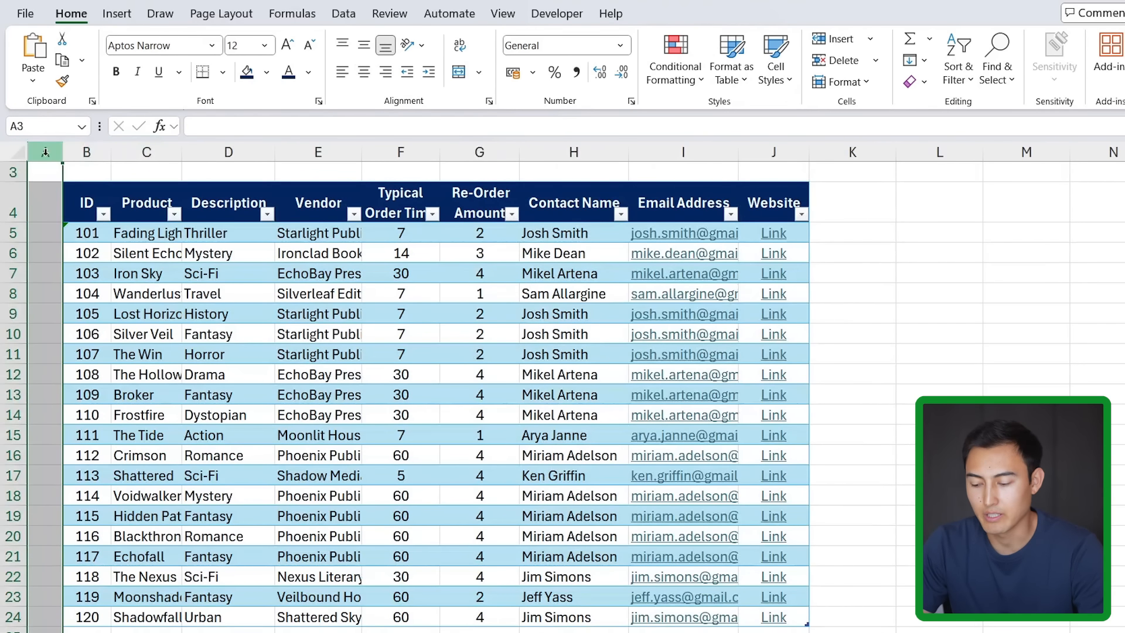
key("ctrl+shift+plus")
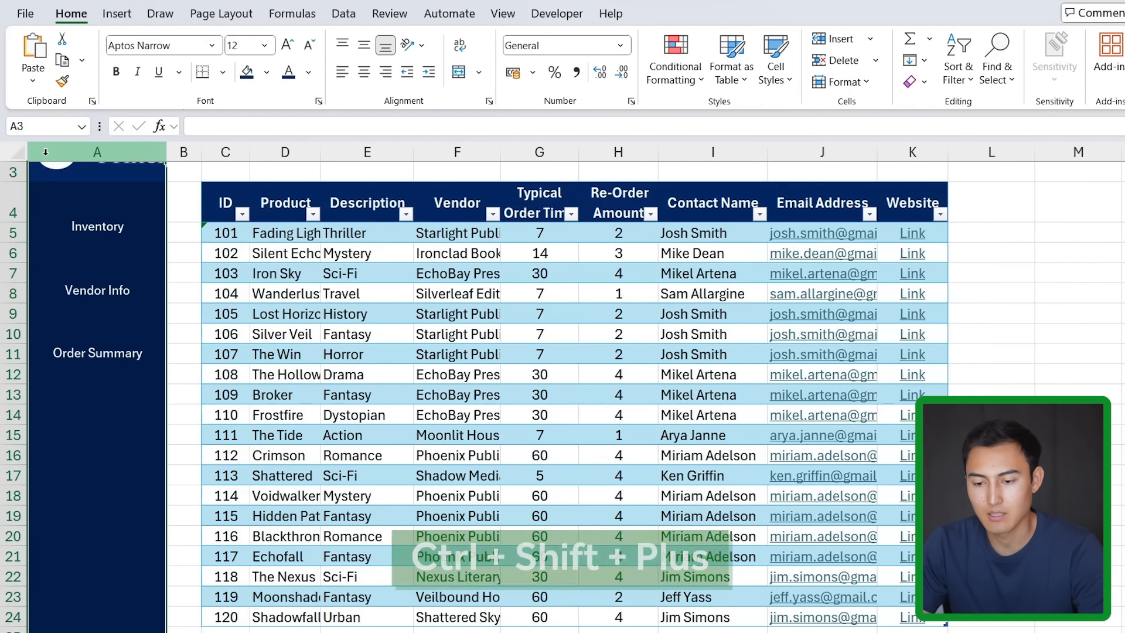
Reposition and resize the logo to fit the head of Vendor Info's column A, and add the same branded column to the Inventory sheet.
left_click(76, 173)
left_click_drag(133, 171, 126, 208)
left_click_drag(200, 193, 161, 192)
key("ctrl+Page_Up")
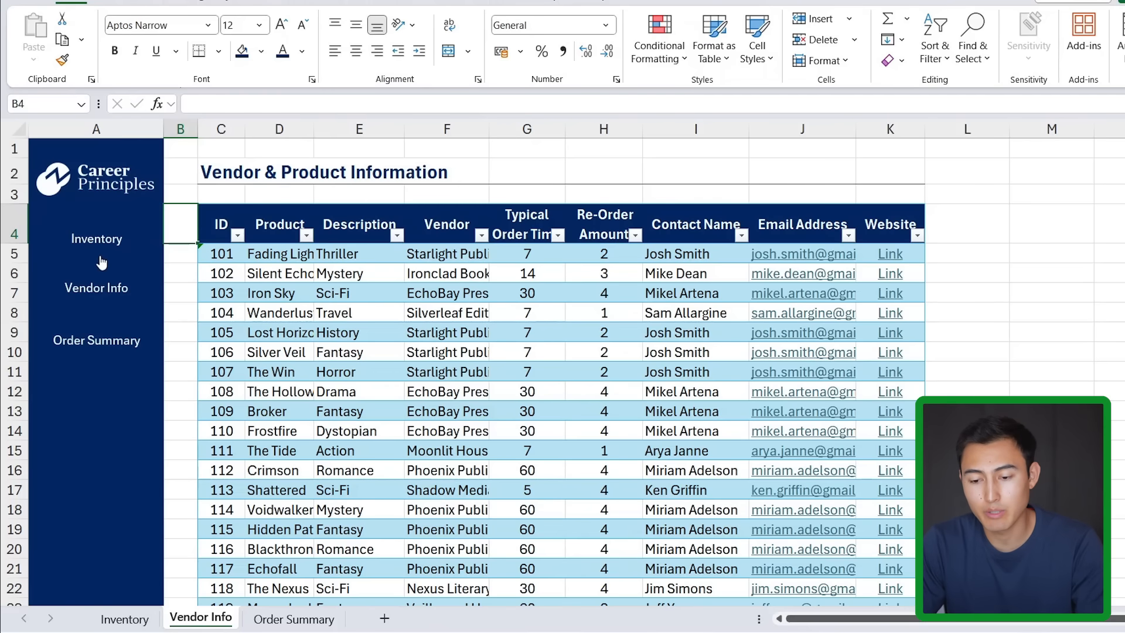
Test the navigation links in column A by opening the Inventory, Vendor Info and Order Summary sheets in turn.
left_click(98, 245)
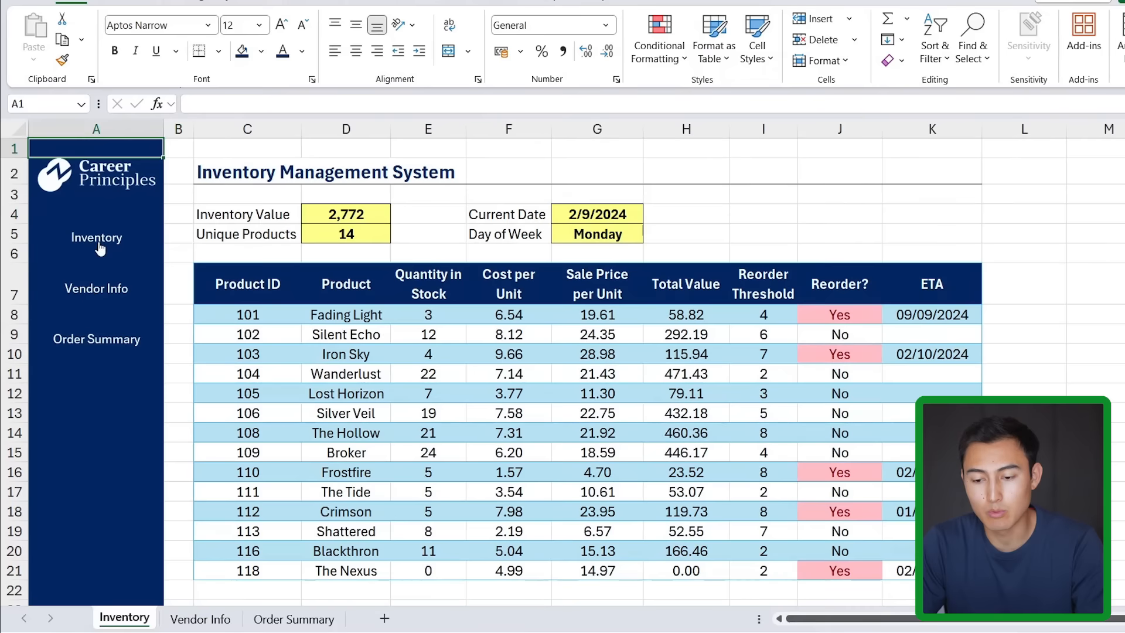
left_click(88, 292)
left_click(86, 341)
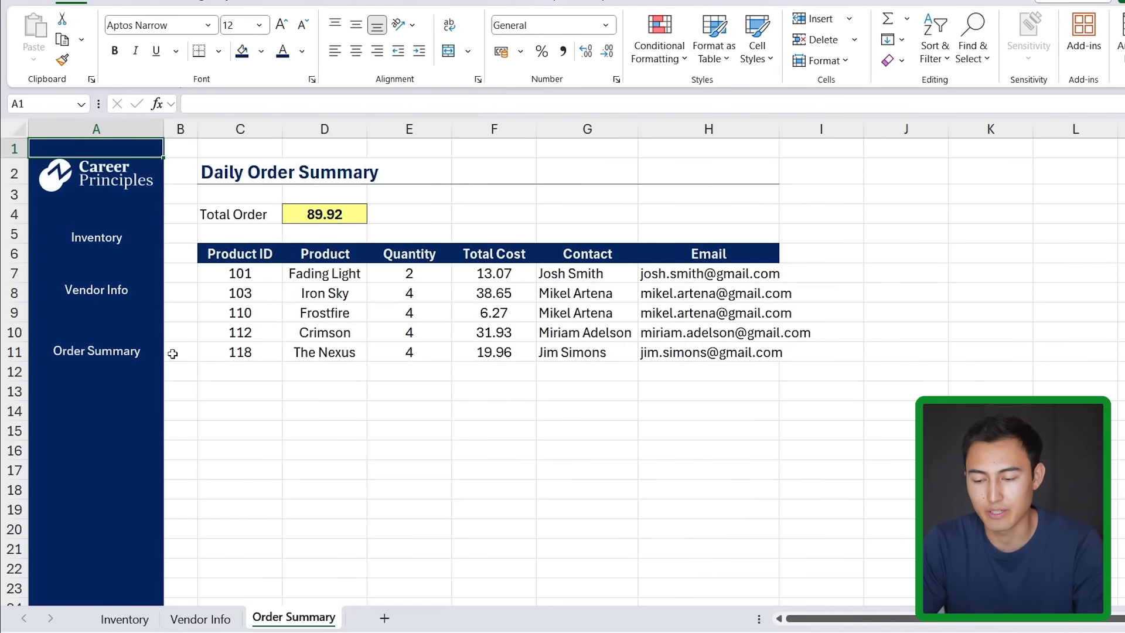